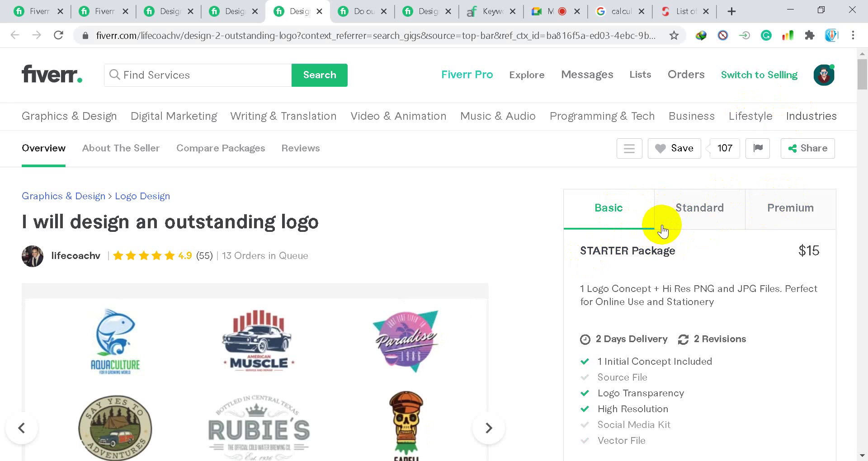
Review the Basic, Standard and Premium packages of the "I will design an outstanding logo" gig
click(680, 218)
click(634, 212)
click(696, 208)
click(789, 208)
click(617, 217)
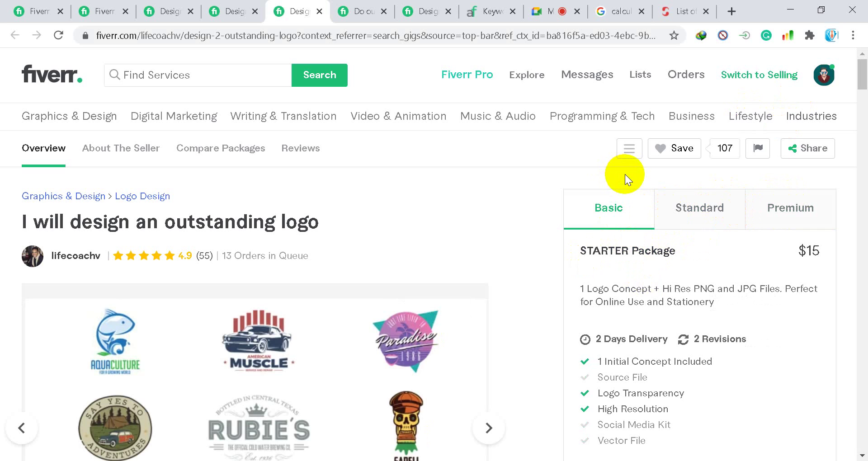
click(699, 217)
click(769, 217)
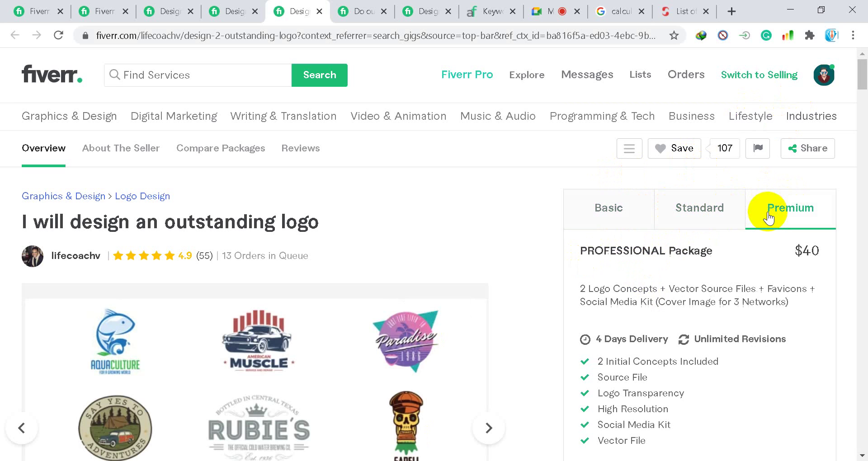
click(634, 224)
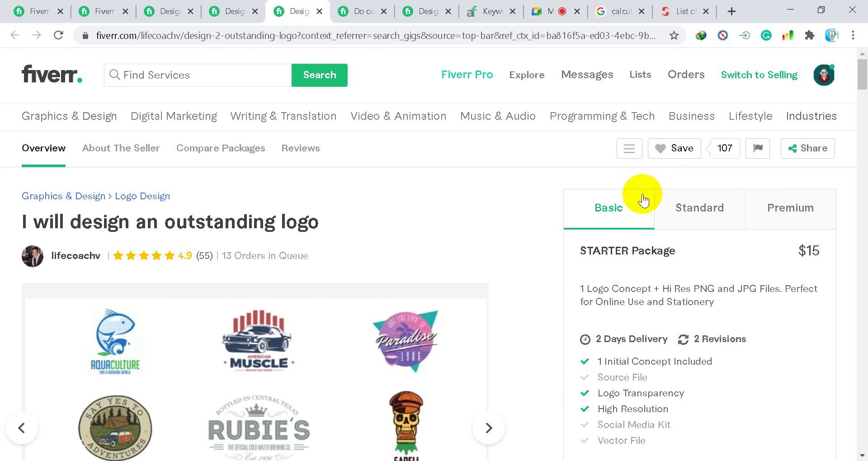
Check the simple creative and unique logo gig, and compare it with the outstanding logo gig's three package tiers
click(550, 10)
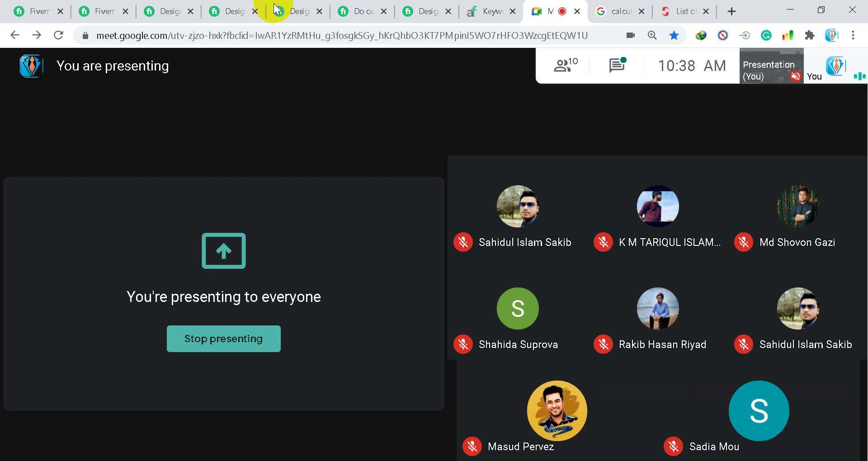
click(238, 8)
mouse_move(504, 131)
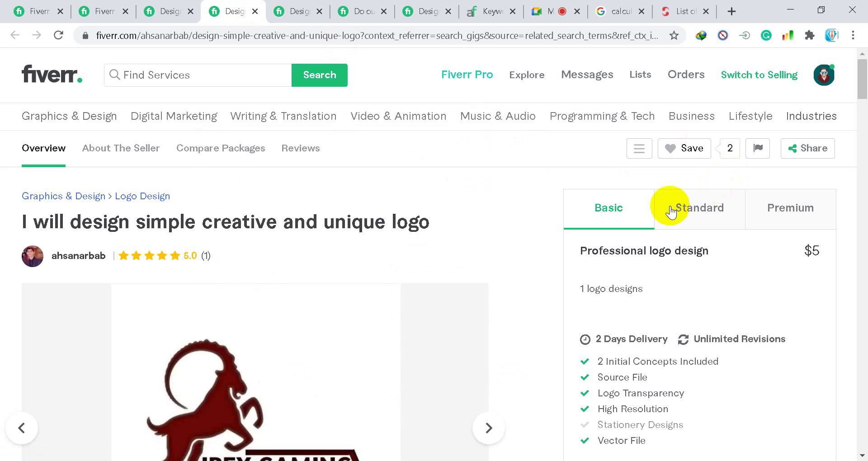
click(289, 10)
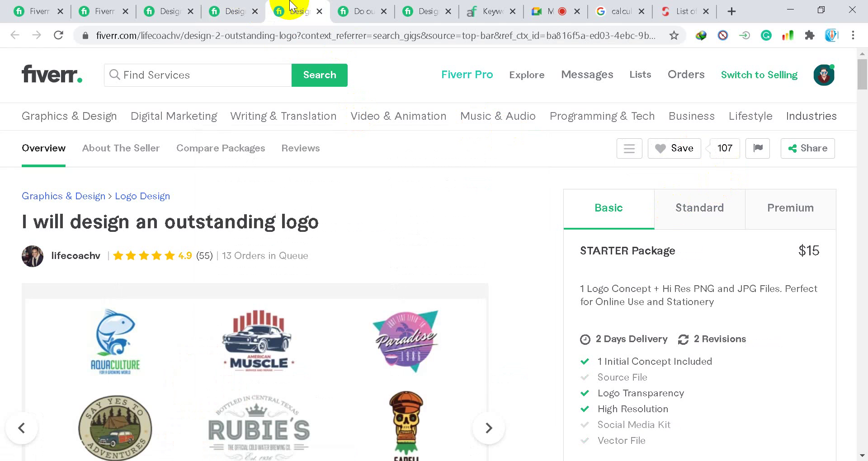
click(698, 209)
click(802, 219)
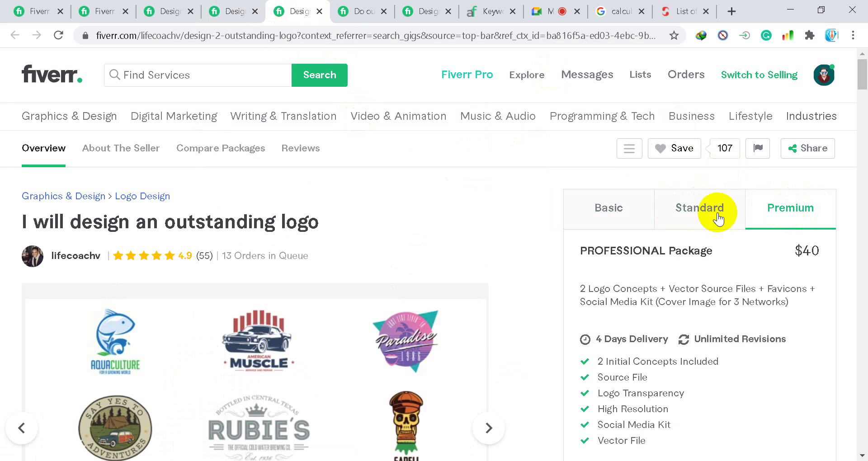
click(623, 218)
Review the Basic, Standard and Premium packages of the "I will do outstanding modern logo design" gig
click(365, 11)
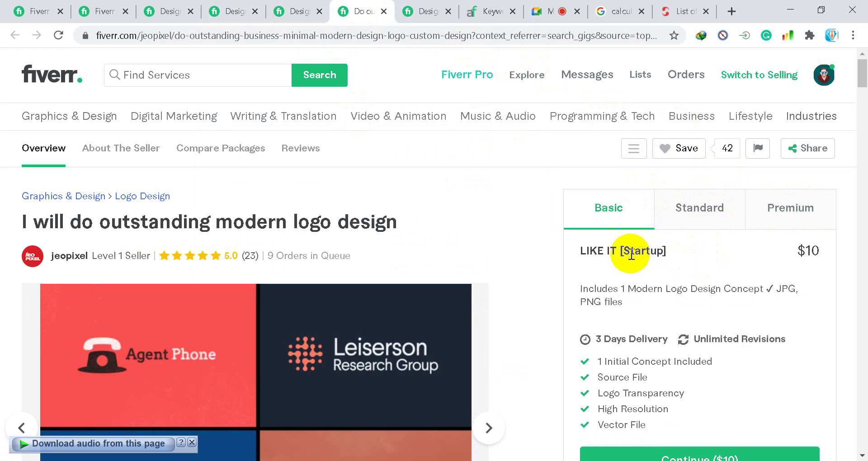
click(706, 221)
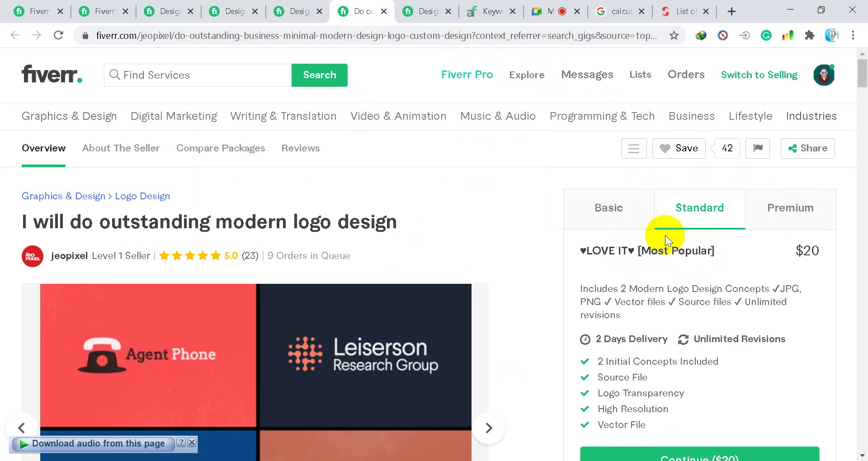
click(784, 202)
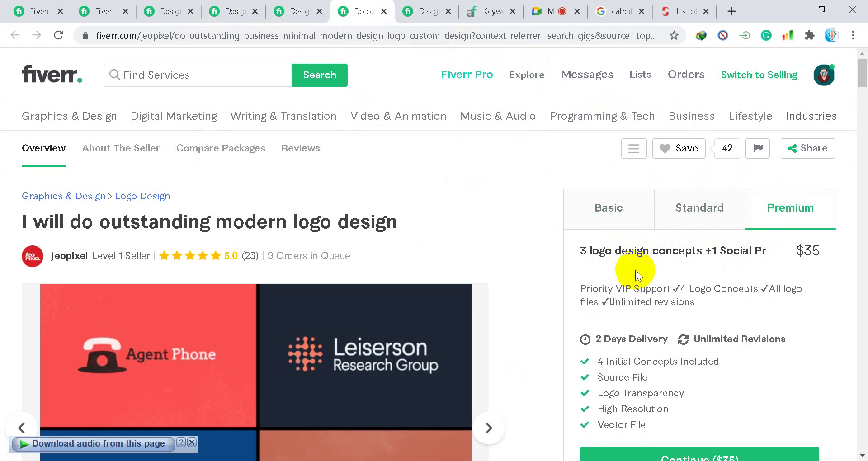
click(625, 216)
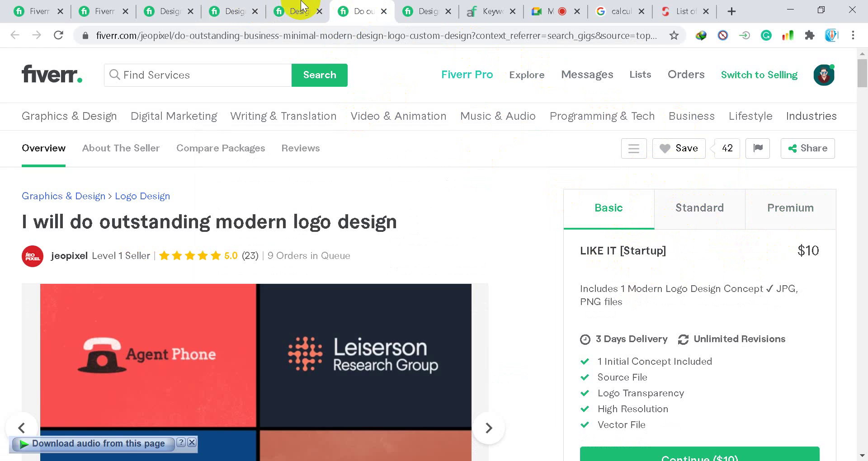
Glance over the remaining competitor gigs and return to the packages table on the custom logo gig's Scope & Pricing page
click(291, 11)
click(227, 11)
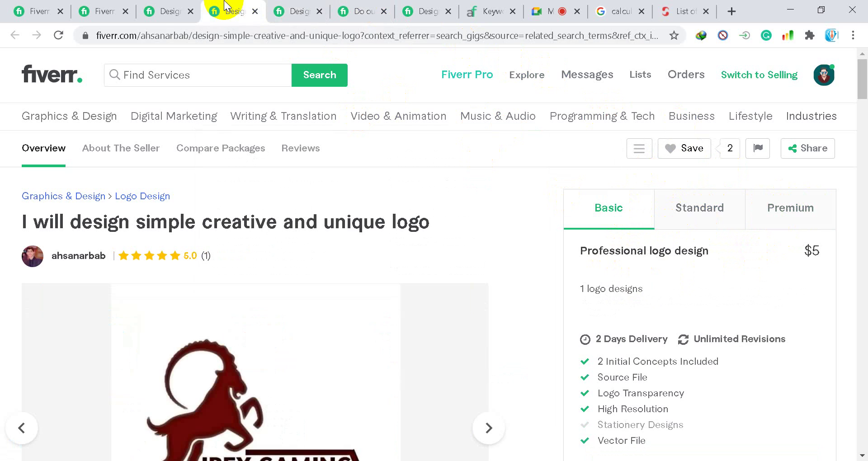
click(421, 10)
click(117, 7)
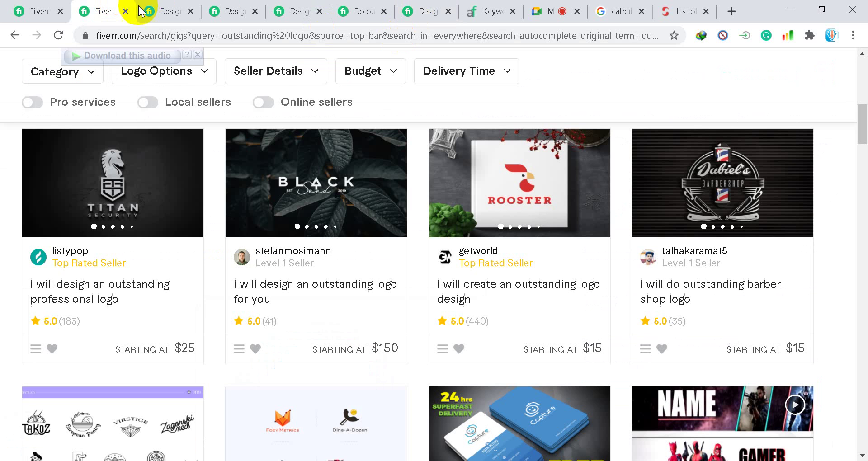
click(170, 11)
click(34, 7)
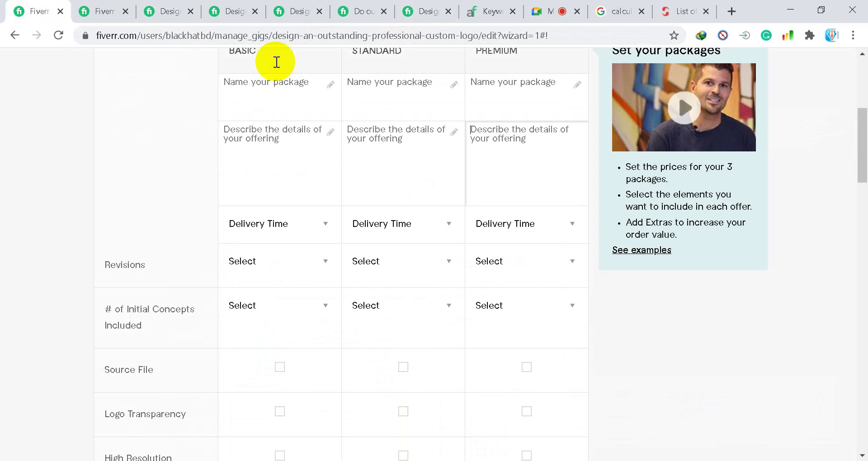
scroll(348, 231, up, 3)
Name the Standard package "Popular Business Package"
click(263, 223)
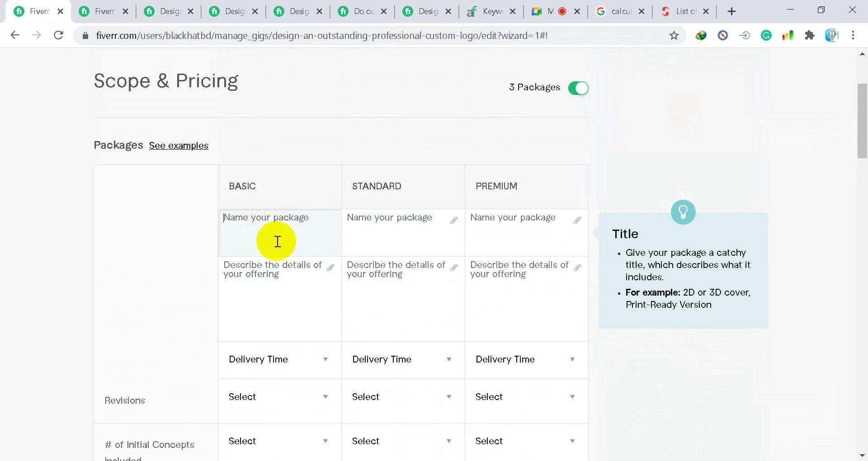
click(371, 223)
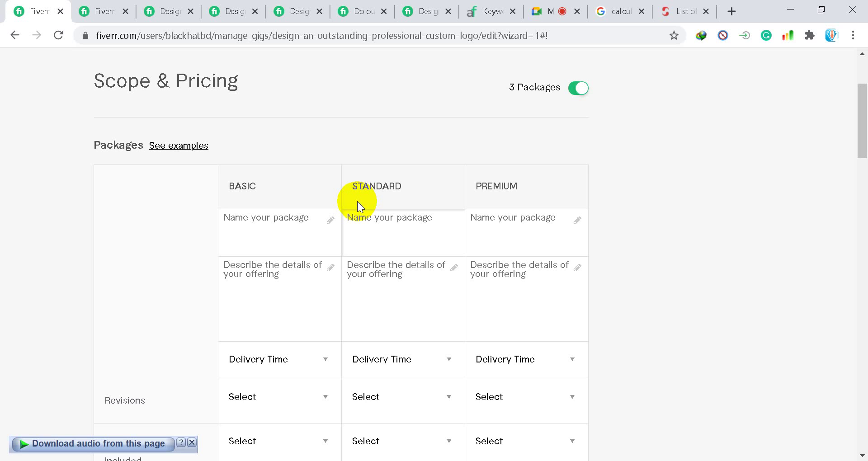
click(233, 218)
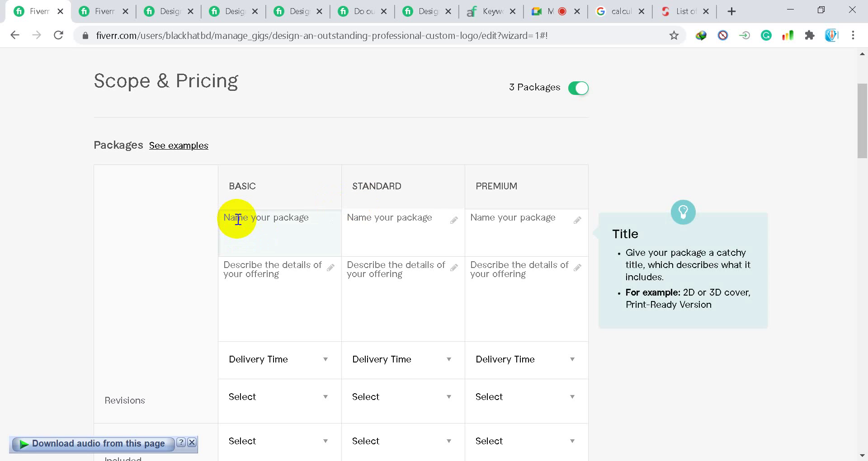
click(368, 217)
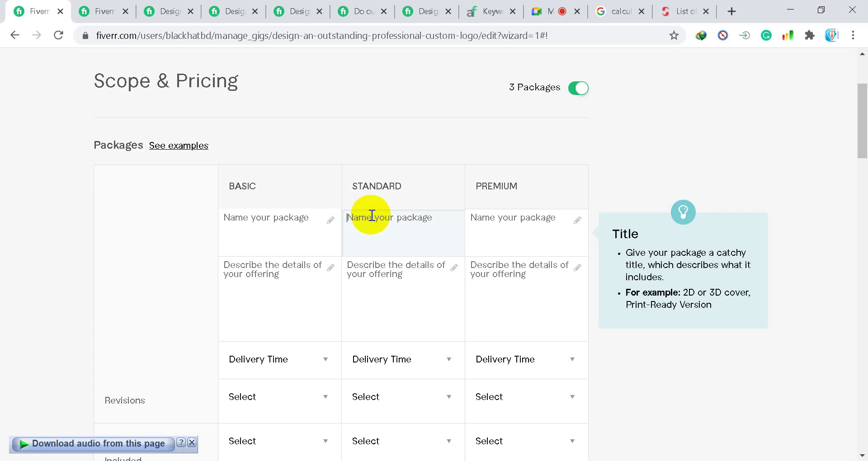
text(Popular Package)
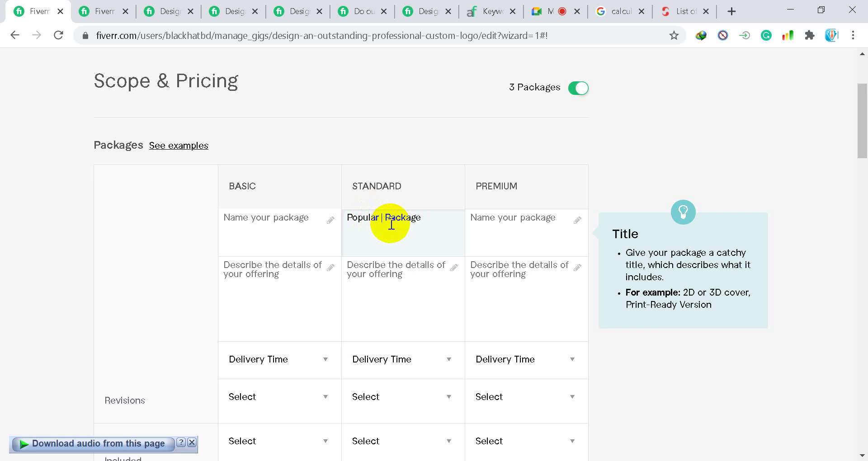
text( Business)
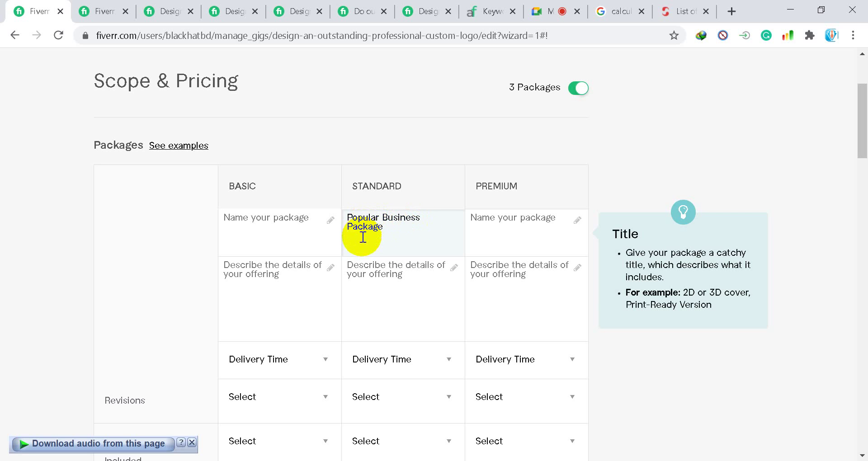
Examine how the Basic, Standard and Premium packages are named in the "outstanding gradient logo in 24hr" gig
click(427, 7)
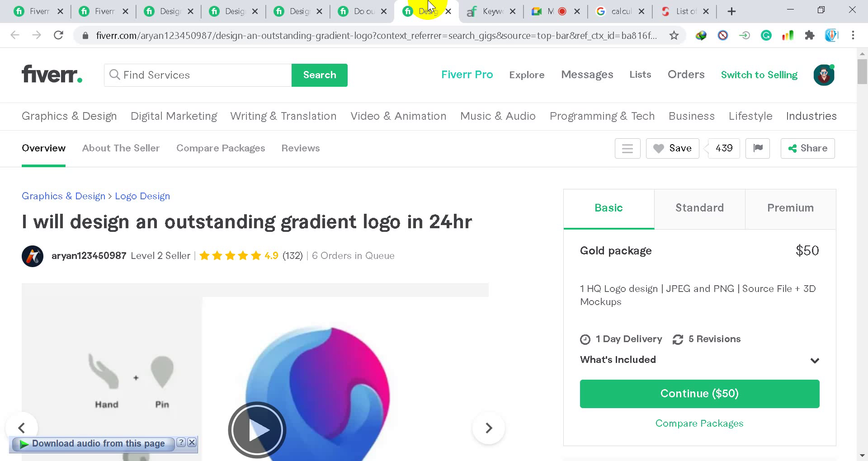
click(701, 211)
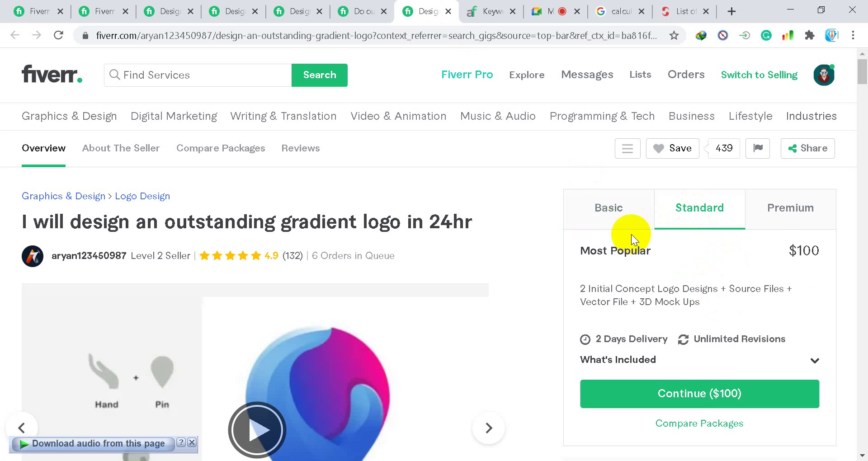
click(784, 218)
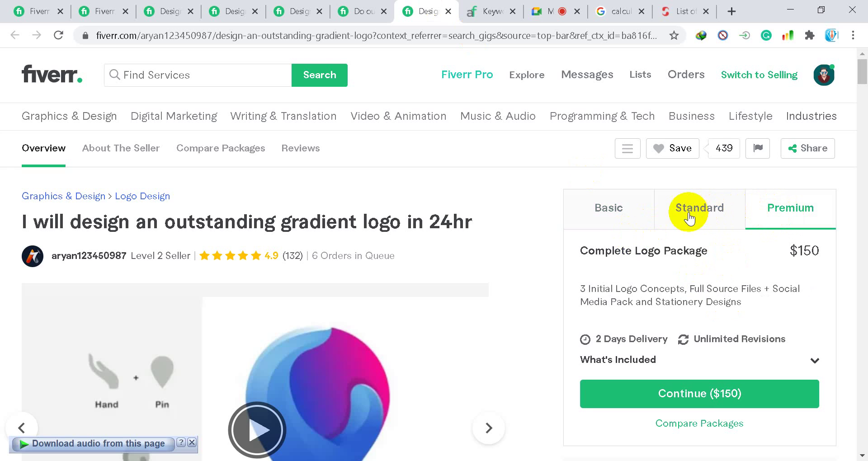
click(632, 217)
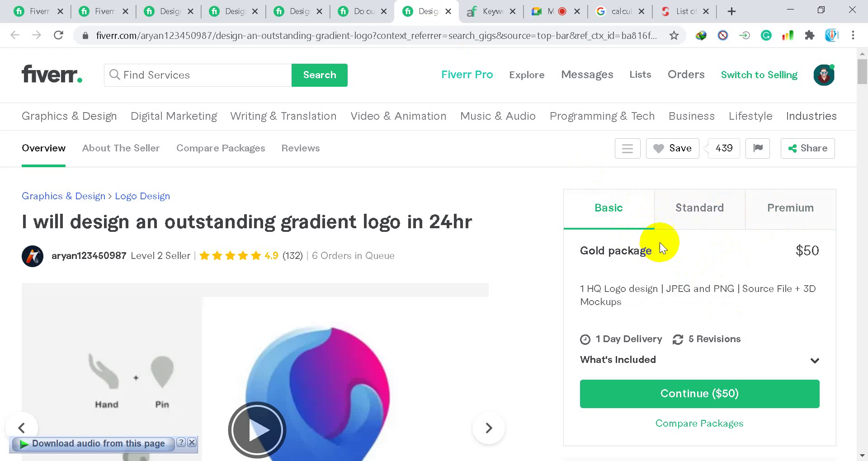
click(692, 225)
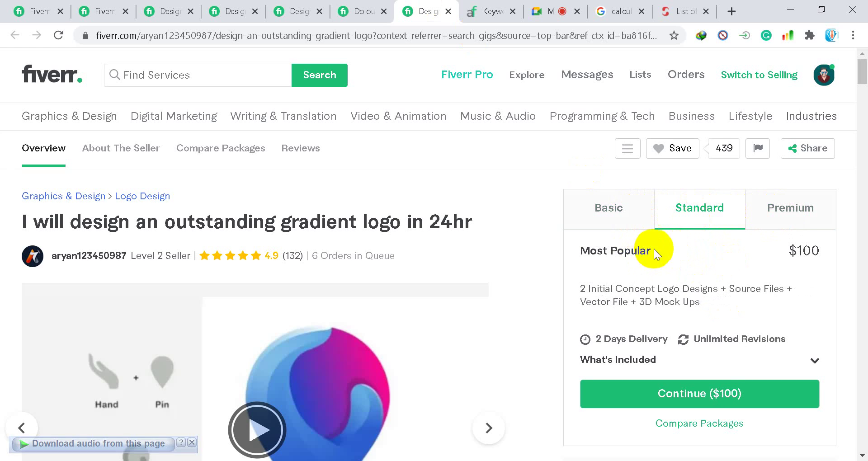
click(792, 223)
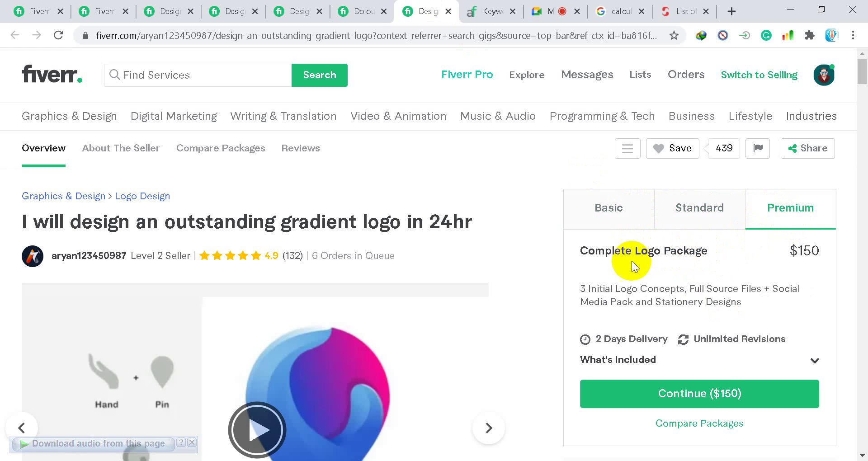
click(289, 11)
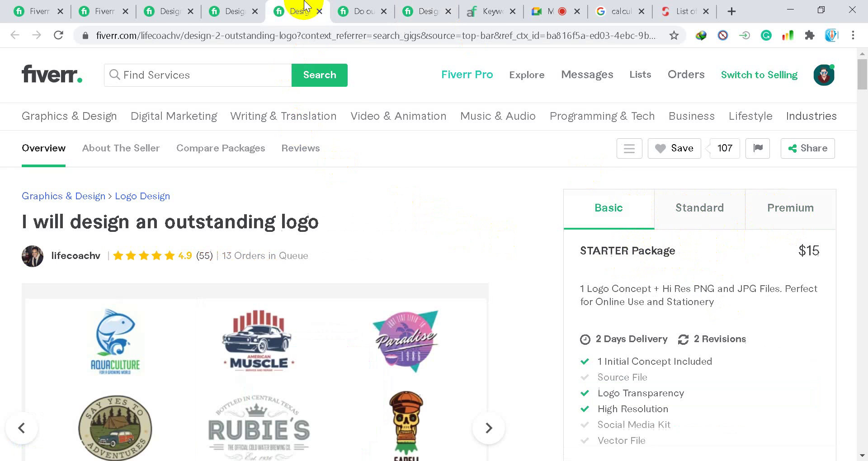
Return to the gig being edited and rename its Standard package "Most Popular"
click(35, 10)
click(434, 215)
double_click(399, 222)
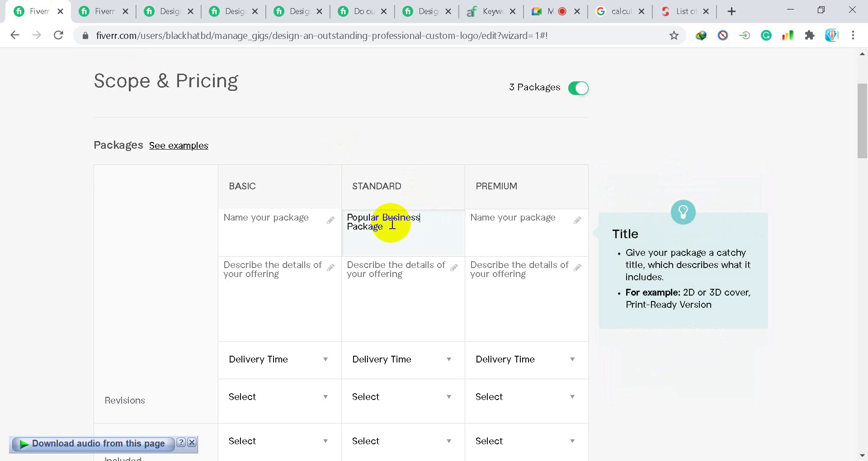
drag(424, 221, 348, 217)
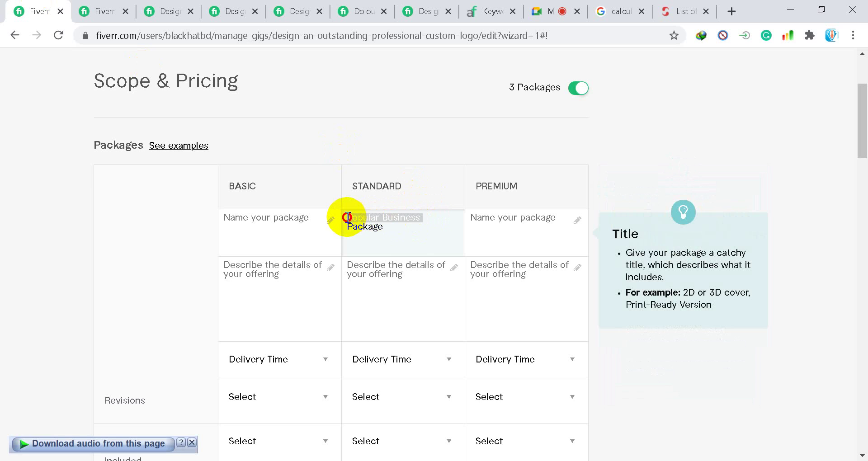
key(BackSpace)
text(Most )
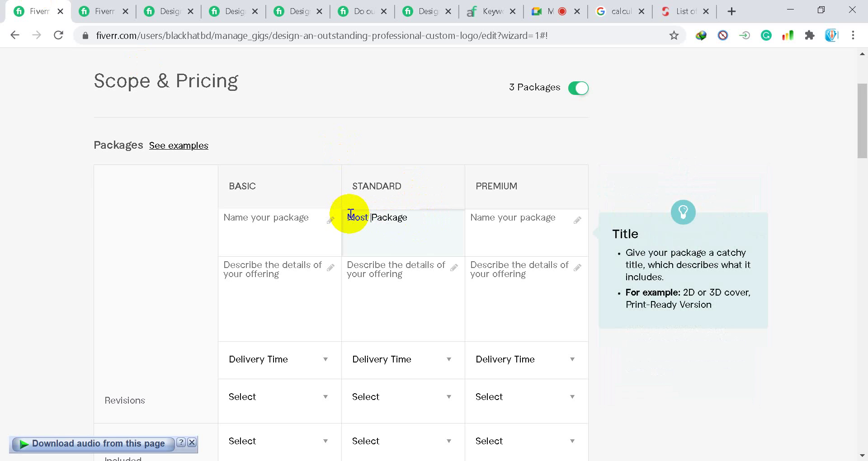
text(Popular)
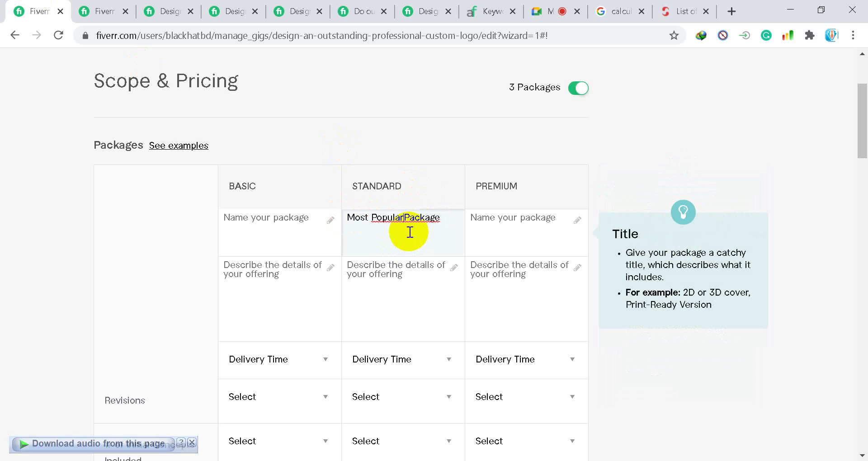
click(405, 217)
drag(405, 217, 436, 218)
key(BackSpace)
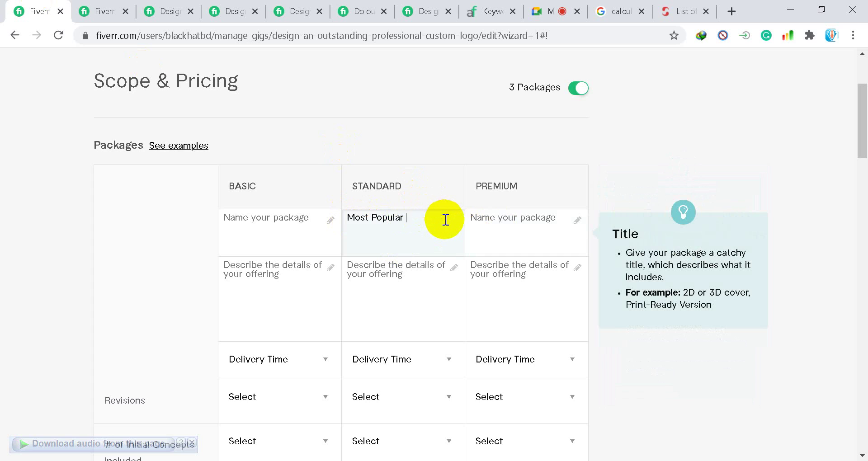
Name the Premium package "Complete Logo Package", with a capital L in "Logo"
click(480, 221)
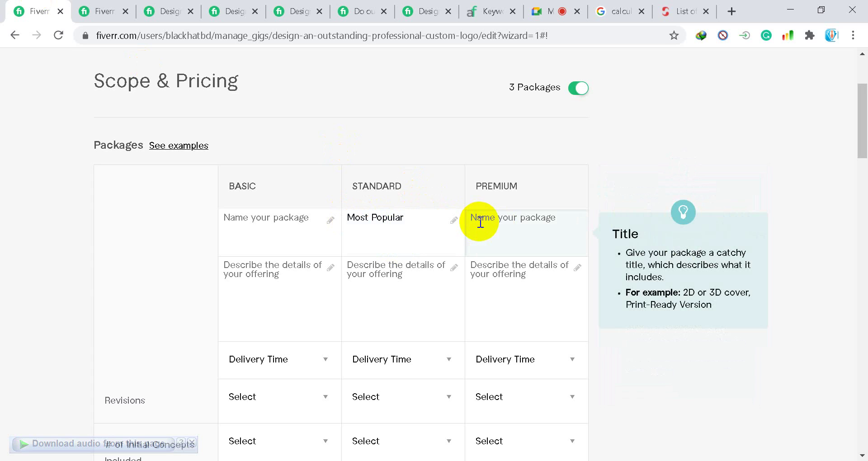
text(Complete logo Package)
click(513, 218)
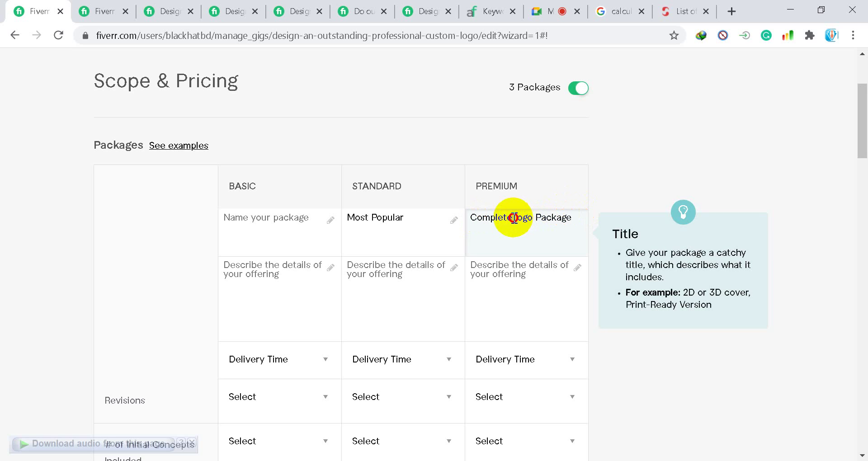
key(BackSpace)
key(BackSpace)
text(L)
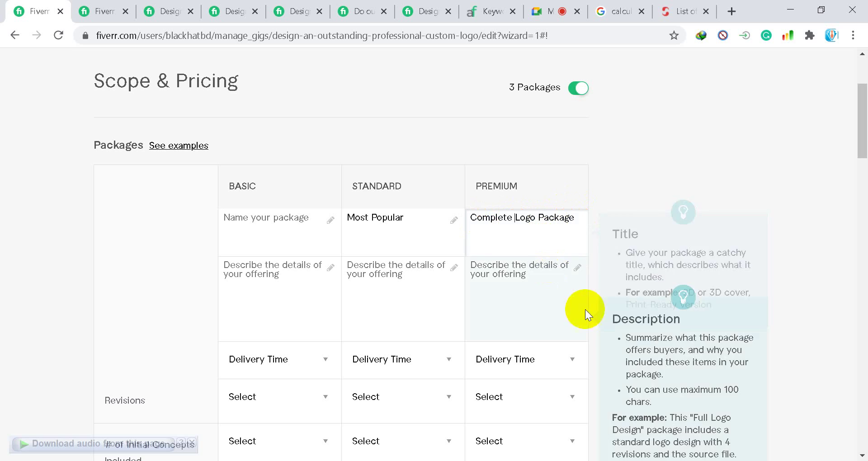
Check the package names of all three tiers in the "outstanding gradient logo in 24hr" gig again
click(426, 9)
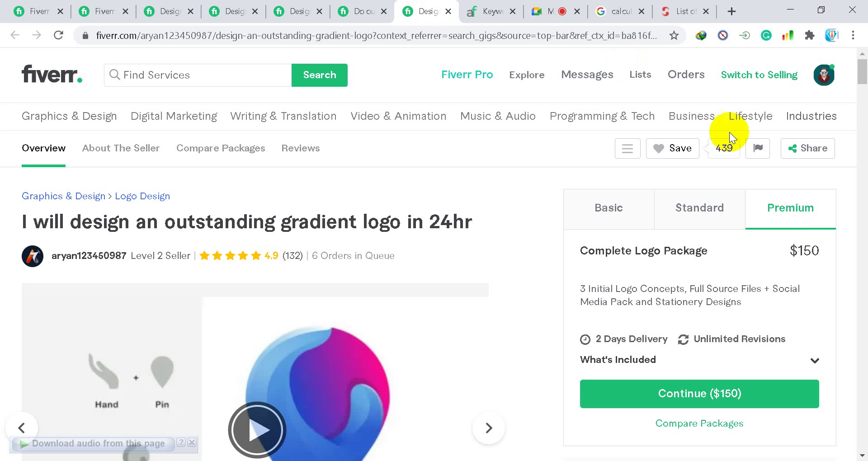
click(700, 209)
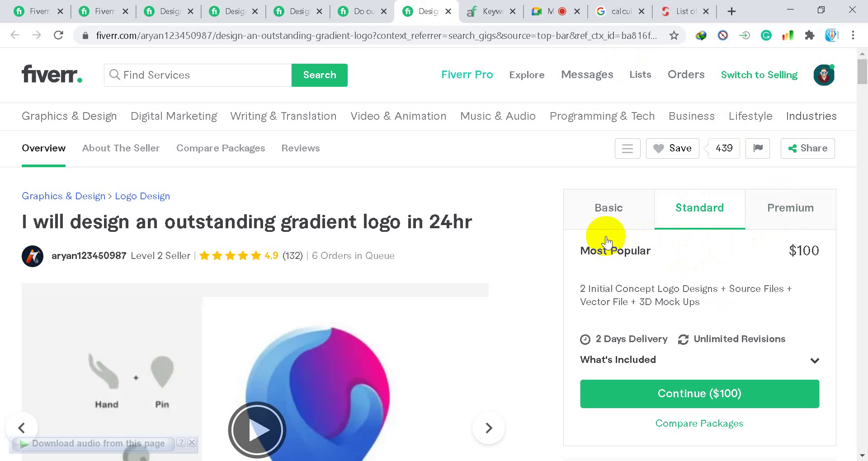
click(602, 209)
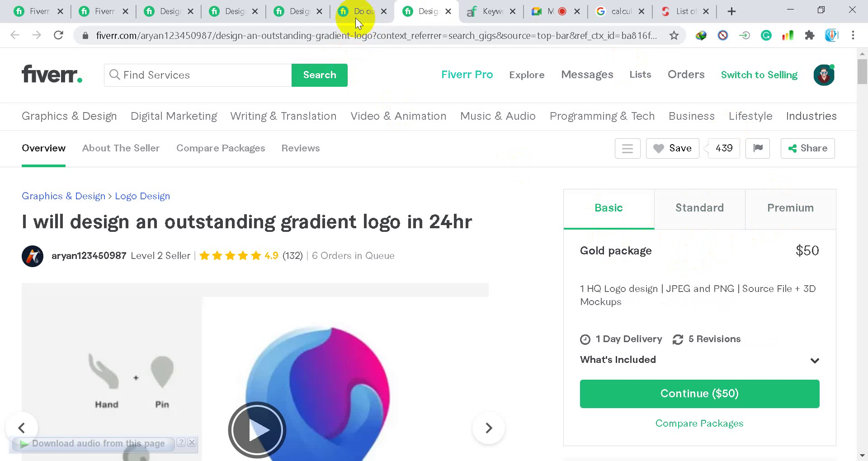
Return to the gig being edited and name its Basic package "Basic"
click(90, 12)
click(22, 11)
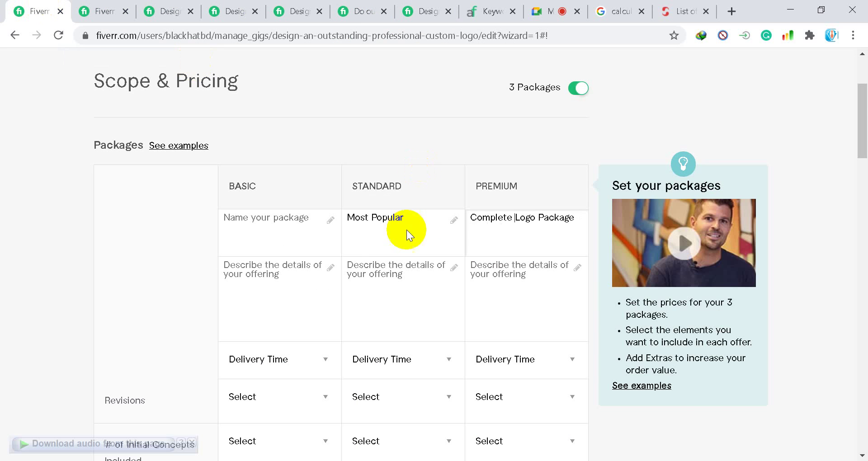
click(279, 229)
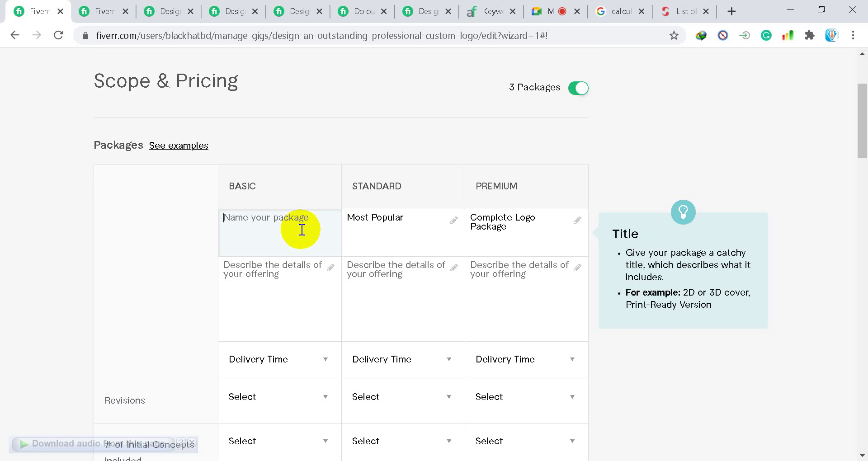
text(Basic)
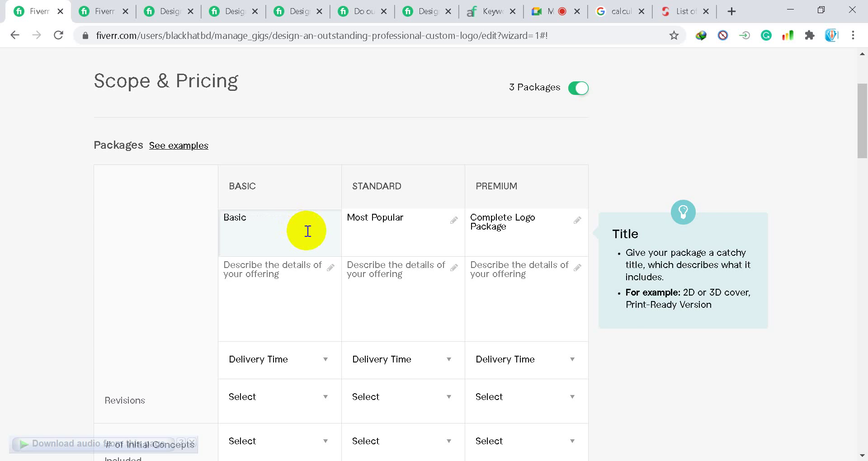
Examine the wording of the Basic package description in the "outstanding gradient logo in 24hr" gig
click(289, 271)
click(434, 10)
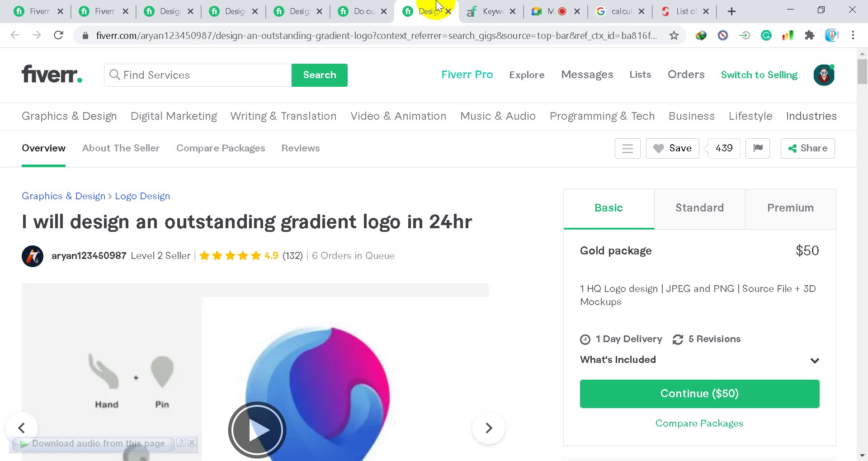
scroll(605, 206, down, 1)
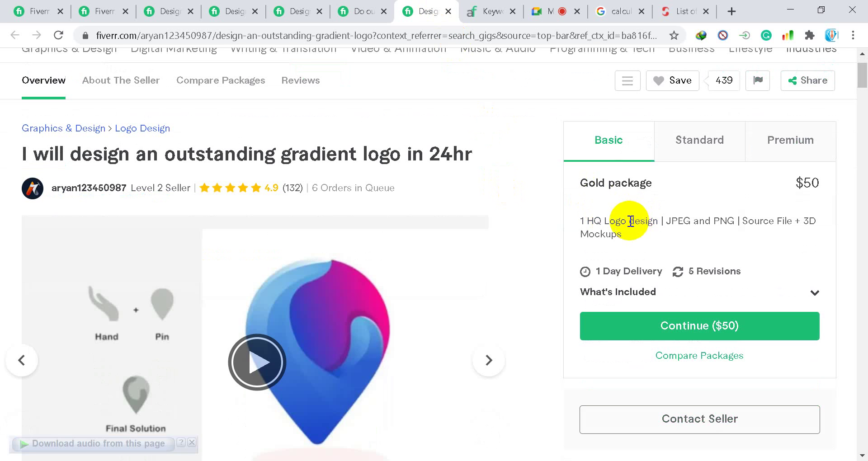
click(582, 222)
drag(582, 222, 666, 221)
drag(702, 221, 727, 221)
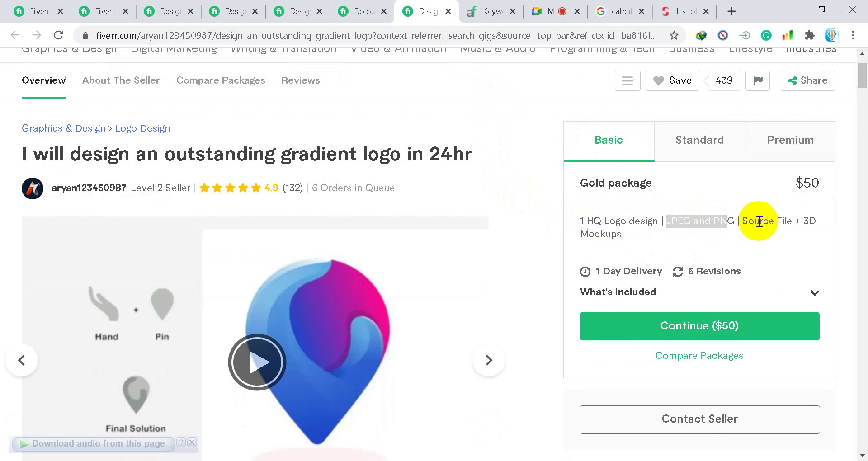
click(795, 222)
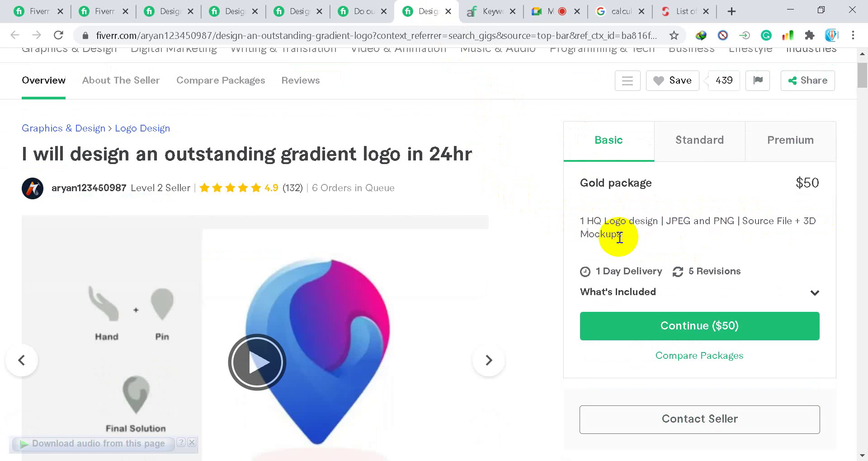
drag(587, 221, 629, 234)
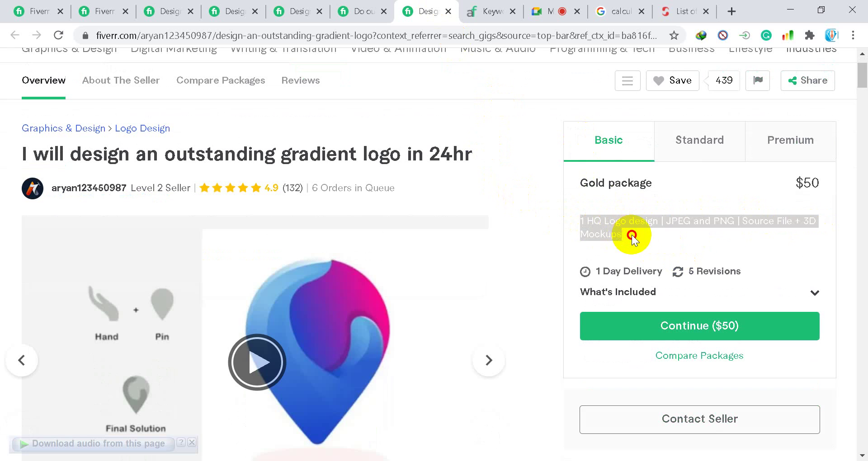
click(649, 229)
Read the Standard and Premium package descriptions of the same gradient logo gig
click(673, 155)
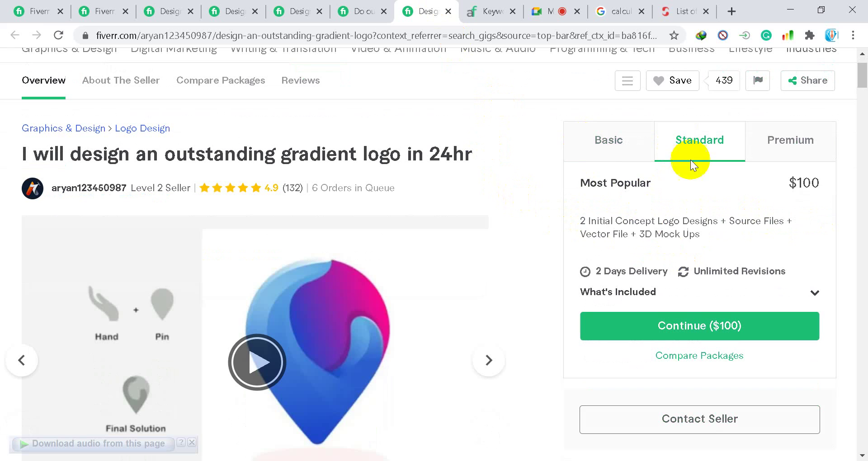
drag(586, 221, 779, 222)
drag(604, 232, 693, 231)
click(783, 144)
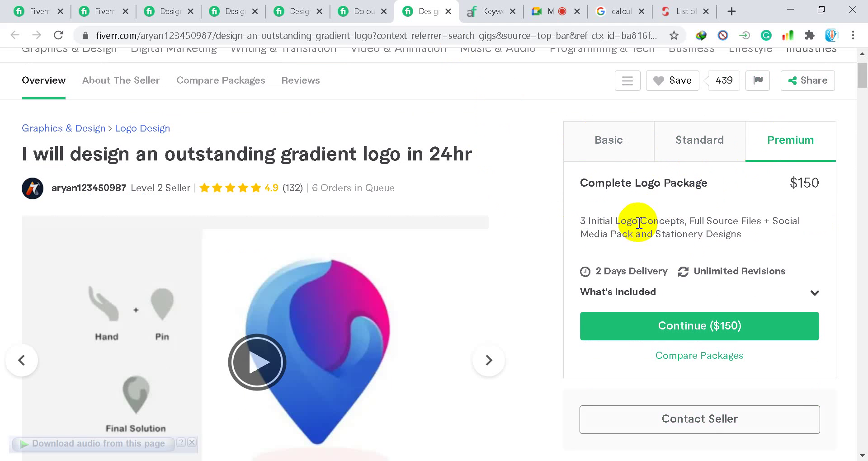
drag(580, 223, 760, 229)
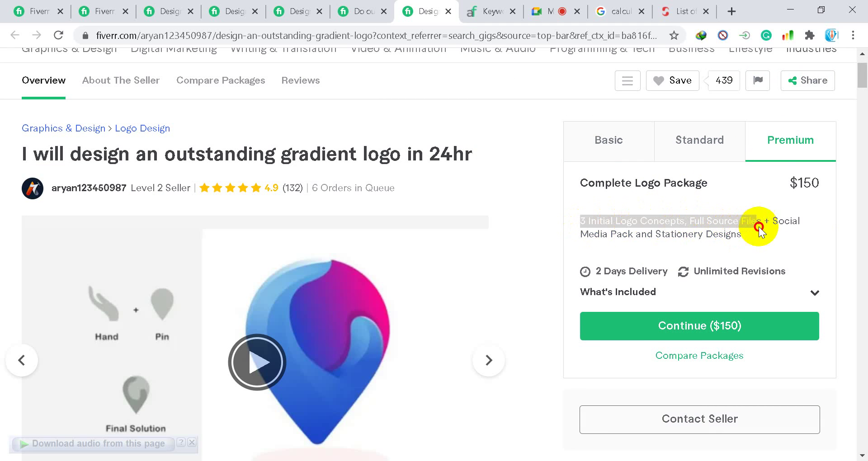
click(645, 238)
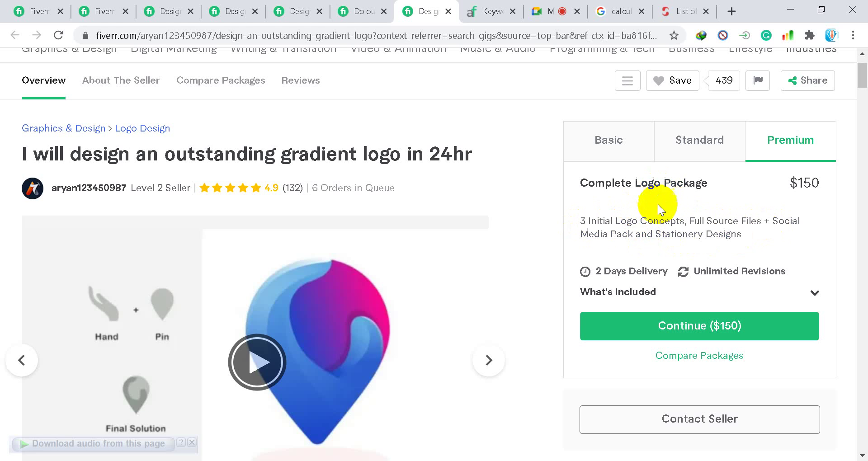
Copy the gig's Premium package description into the Notepad file New Text Document (2), several blank lines below the existing text
drag(582, 220, 723, 240)
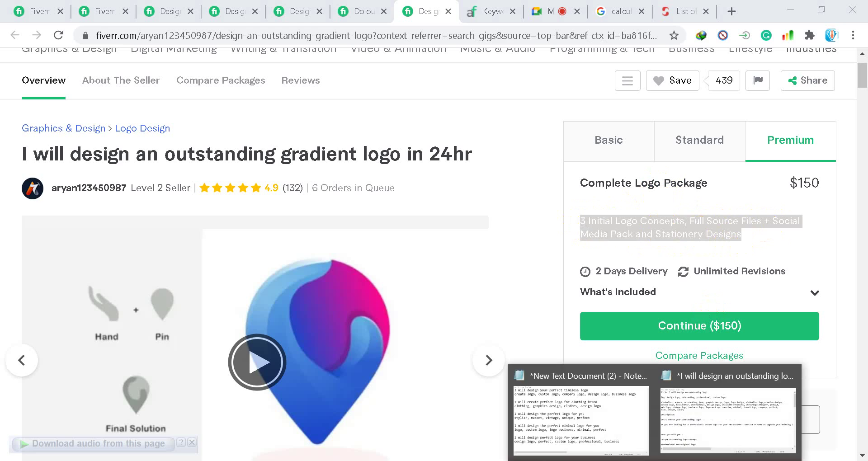
click(582, 412)
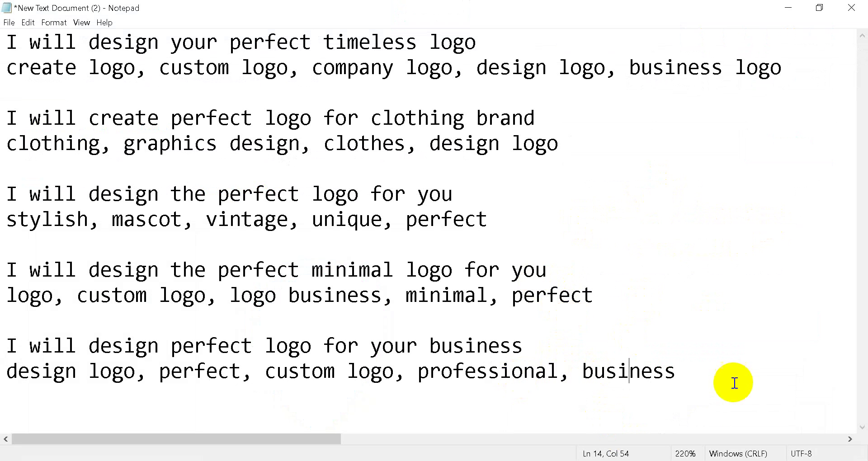
click(692, 370)
key(Return)
key(Return)
key(Return)
key(Return)
key(Return)
key(Return)
key(Return)
key(Return)
key(Return)
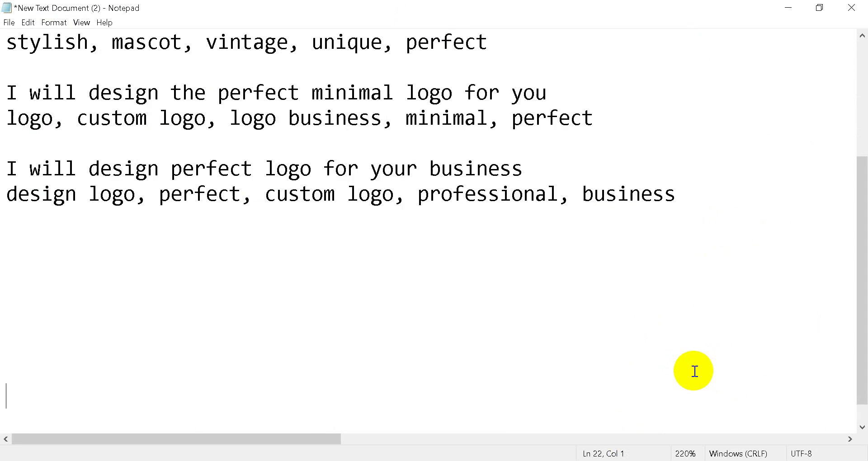
click(20, 254)
click(36, 375)
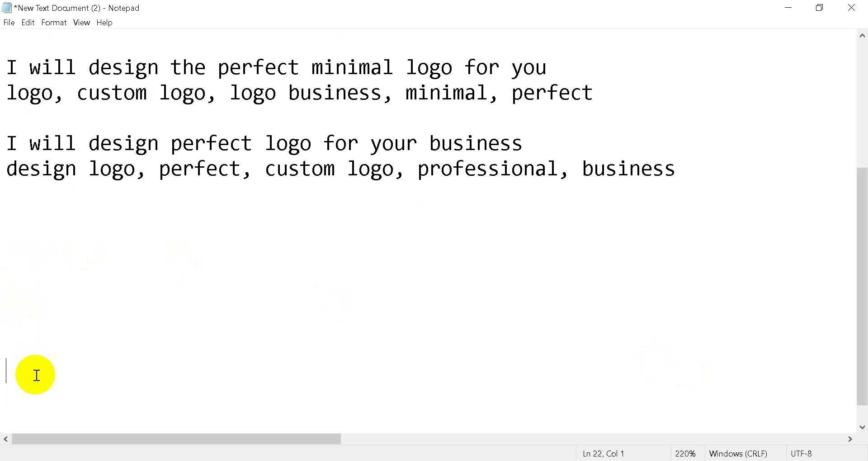
text(3 Initial Logo Concepts, Full Source Files + Social Media Pack and Stationery Designs)
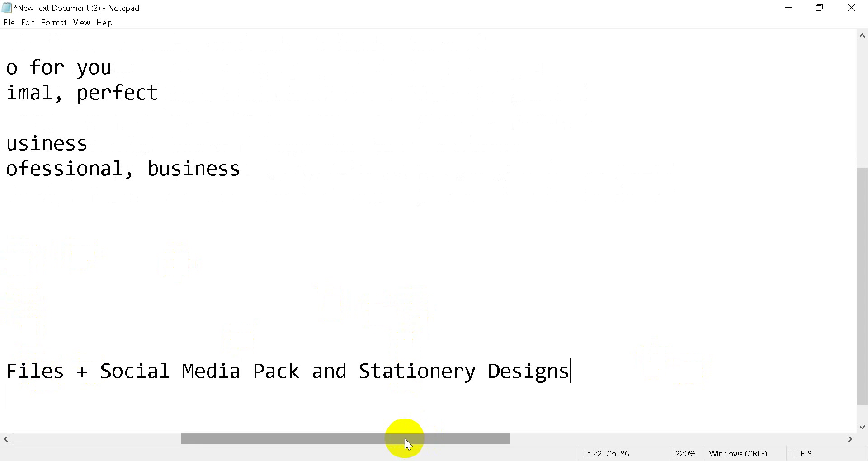
drag(407, 438, 106, 455)
Copy the gradient logo gig's Standard package description into the Notepad file, on the line directly above the Premium description
key(alt+Tab)
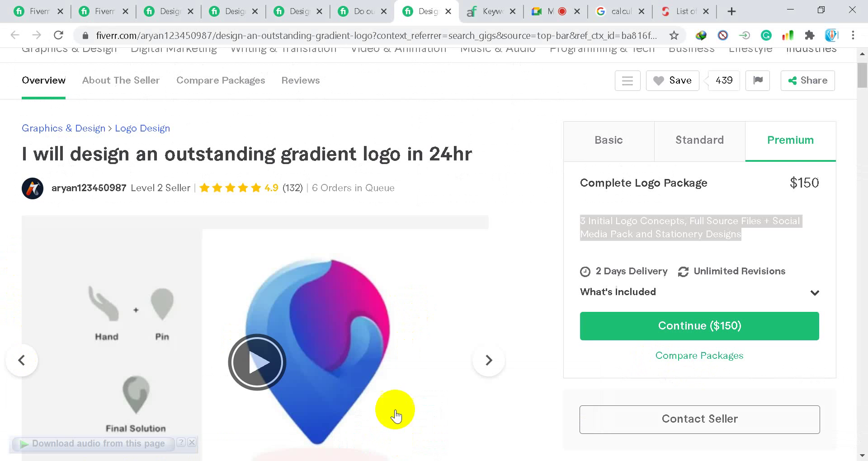
click(691, 139)
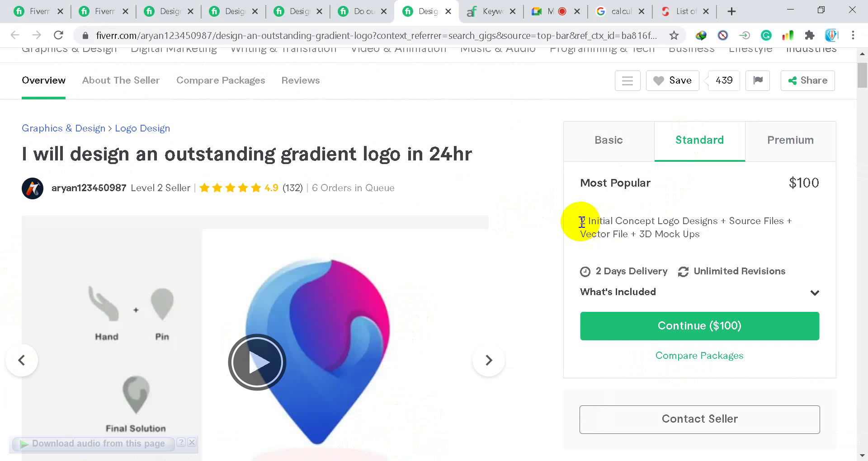
drag(582, 221, 677, 233)
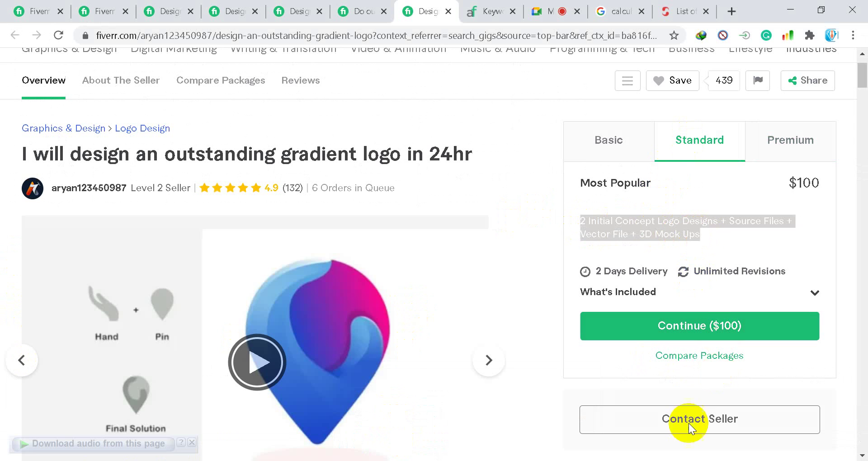
mouse_move(584, 457)
click(567, 429)
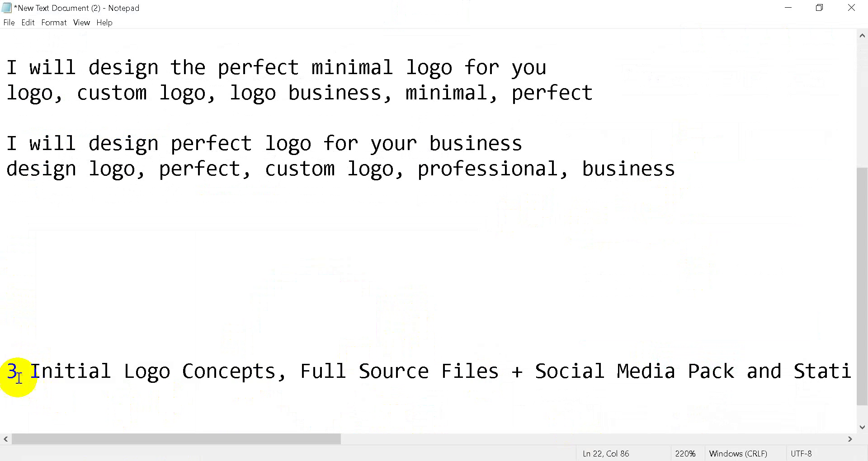
click(11, 349)
text(2 Initial Concept Logo Designs + Source Files + Vector File + 3D Mock Ups)
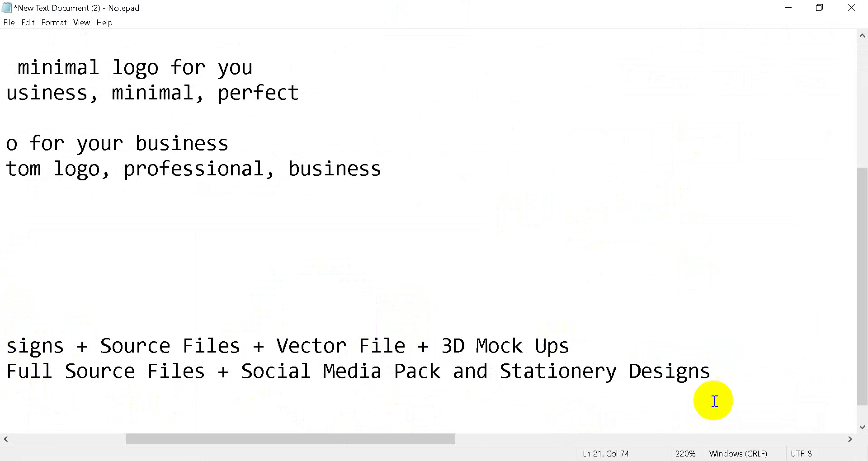
drag(418, 439, 336, 437)
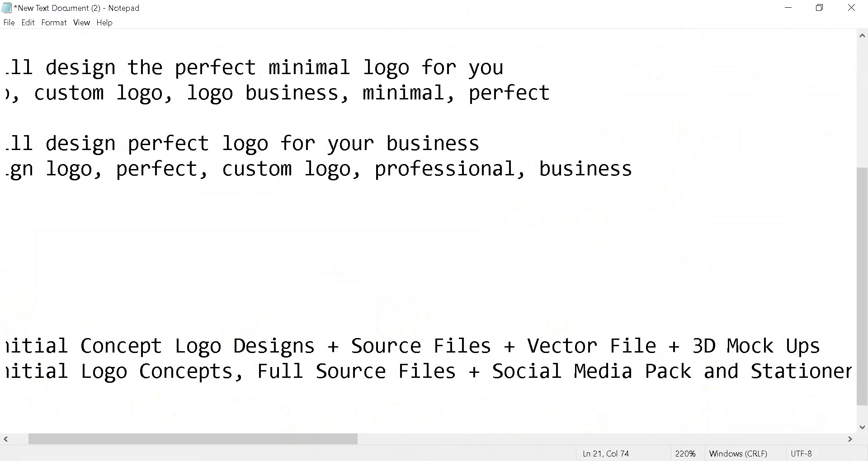
Copy the gradient logo gig's Basic package description into New Text Document (2) in Notepad, on the line directly above the Standard description
mouse_move(454, 457)
click(407, 413)
click(609, 139)
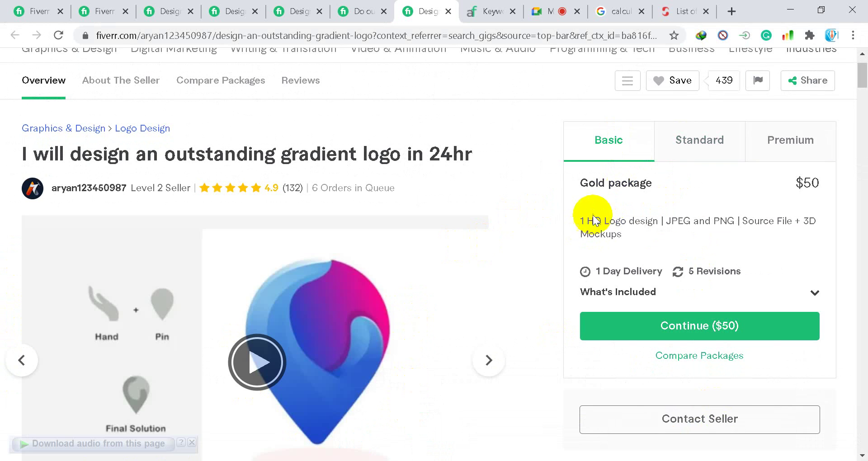
drag(583, 219, 625, 233)
key(ctrl+c)
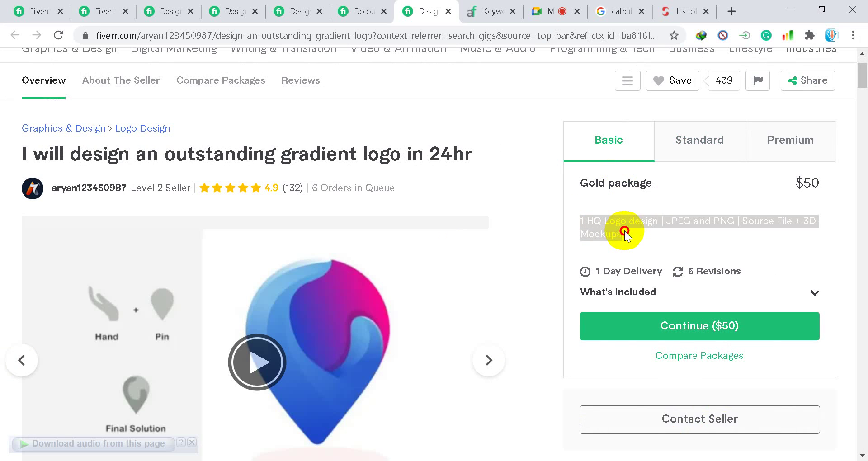
mouse_move(639, 382)
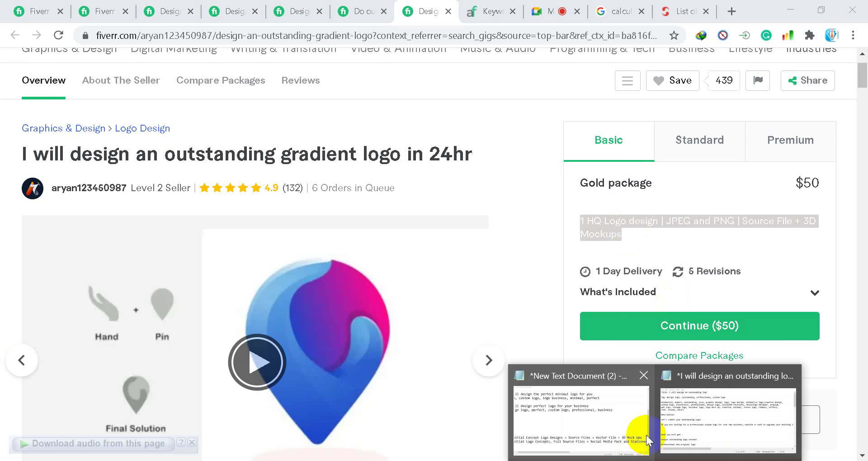
click(668, 416)
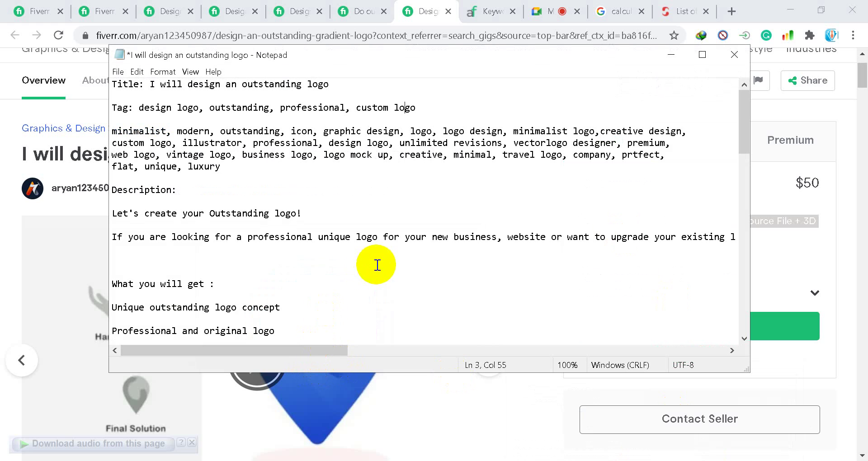
click(656, 460)
click(556, 430)
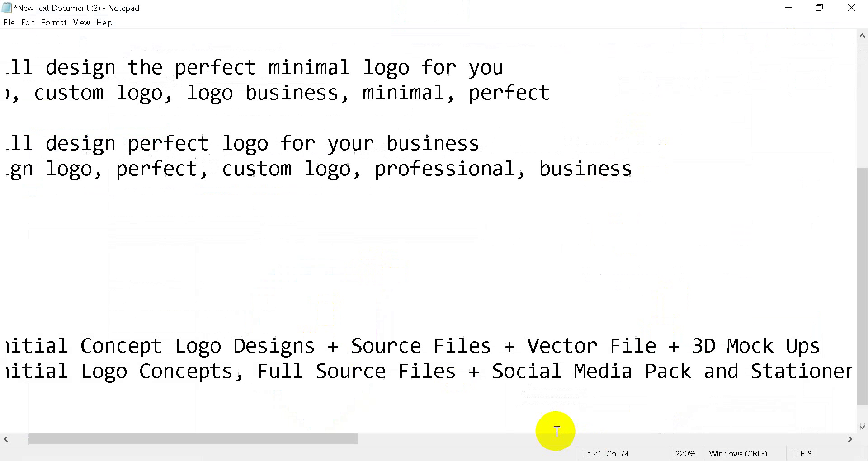
drag(161, 443, 100, 437)
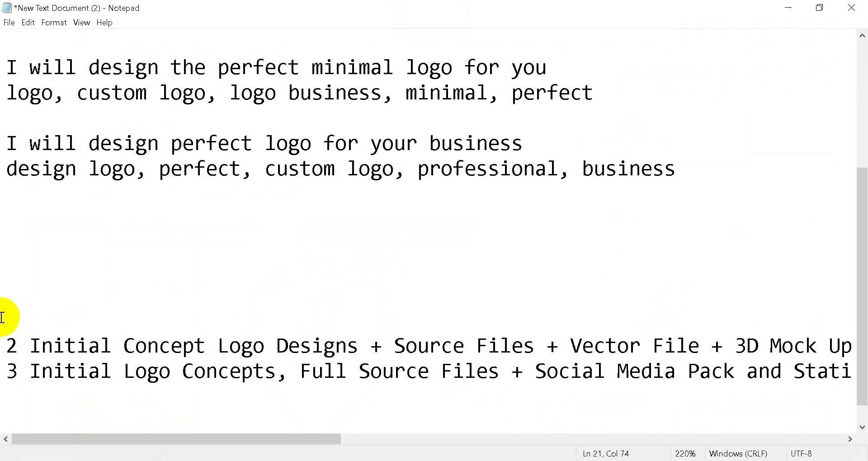
key(ctrl+v)
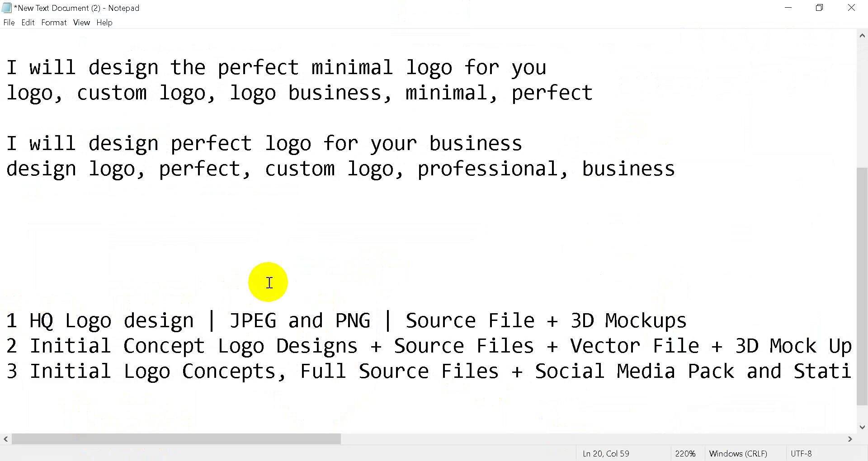
Switch to Chrome and read the Basic and Standard packages of the gig "I will do outstanding modern logo design"
mouse_move(451, 460)
click(377, 418)
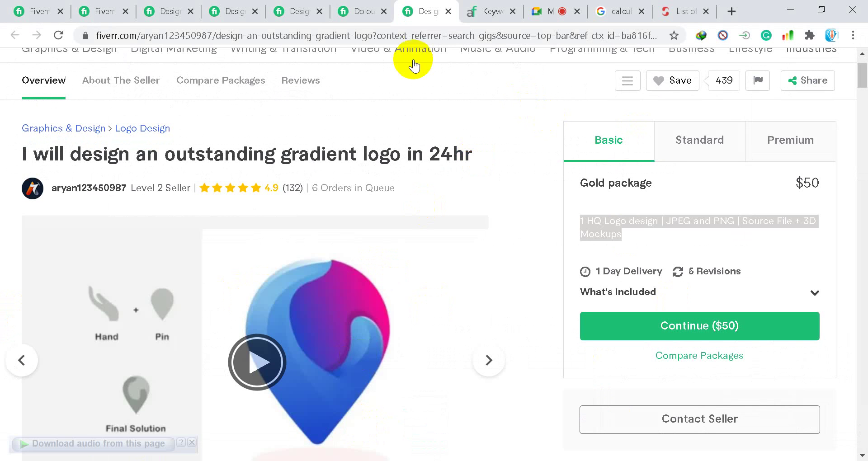
click(360, 10)
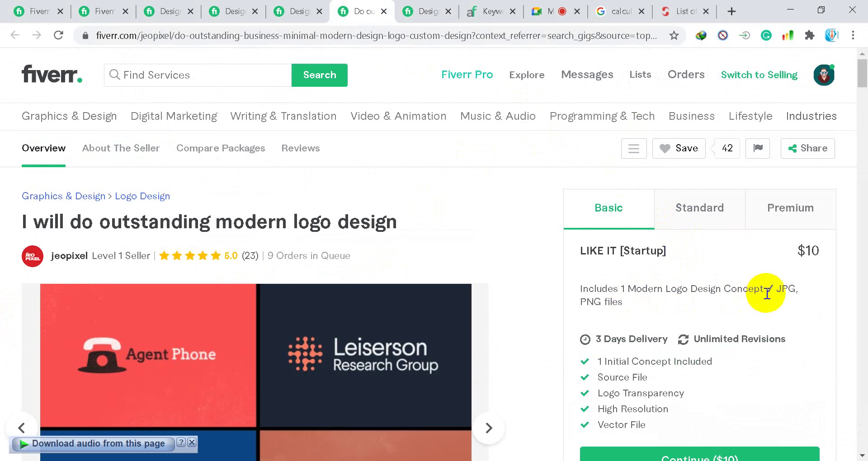
click(693, 219)
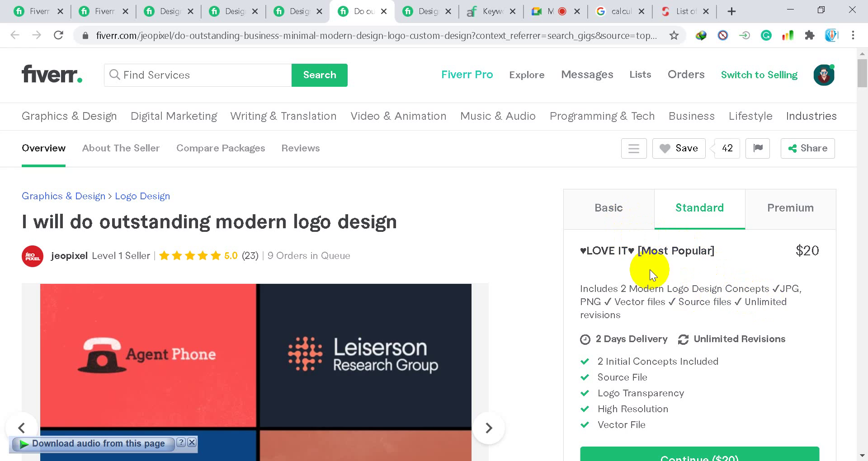
click(607, 208)
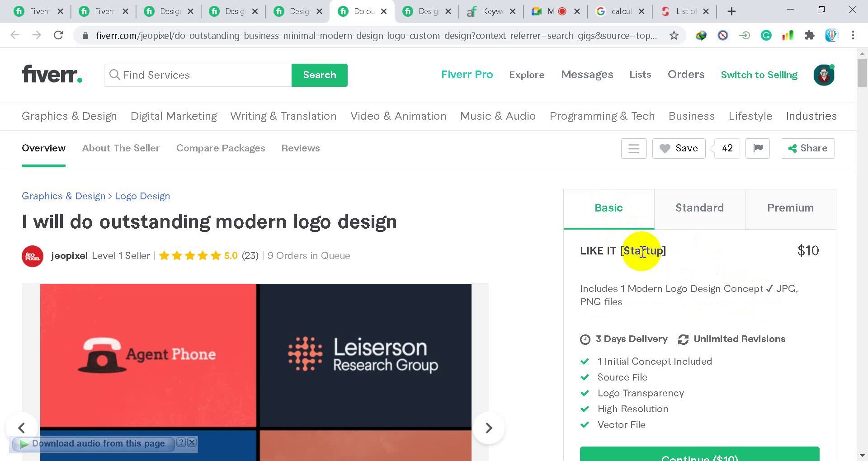
click(694, 212)
Copy the modern logo gig's Premium package description into New Text Document (2) in Notepad, on the line directly above the "1 HQ Logo design" line
click(786, 209)
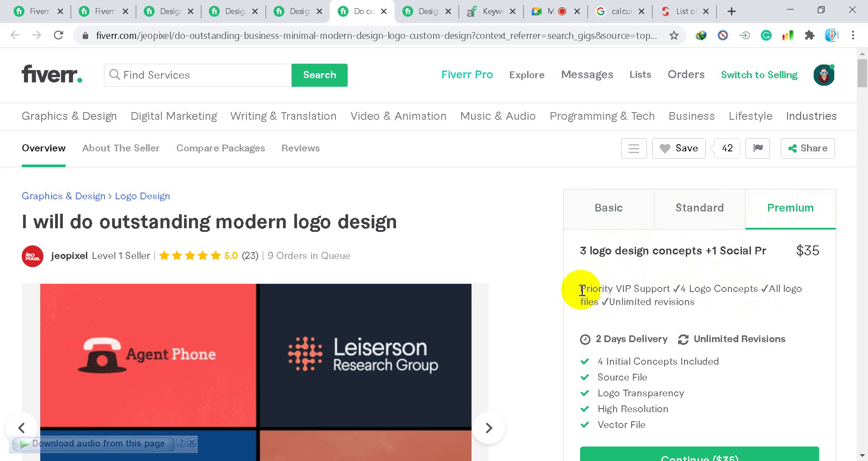
drag(582, 289, 701, 305)
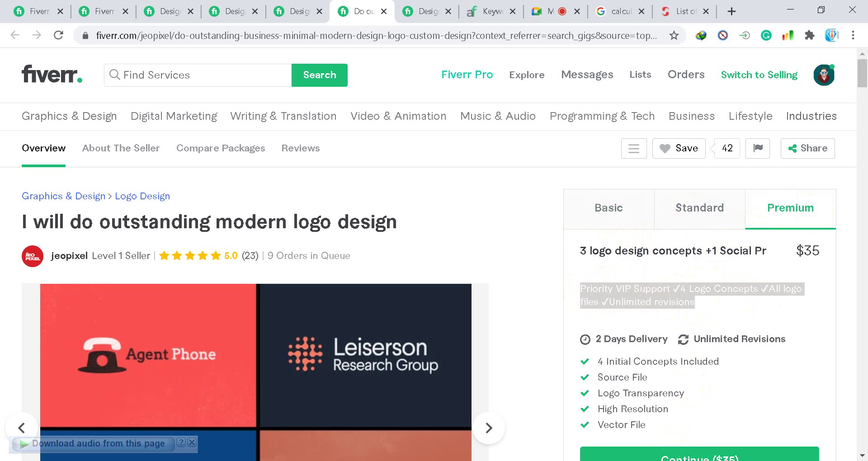
click(556, 427)
click(5, 304)
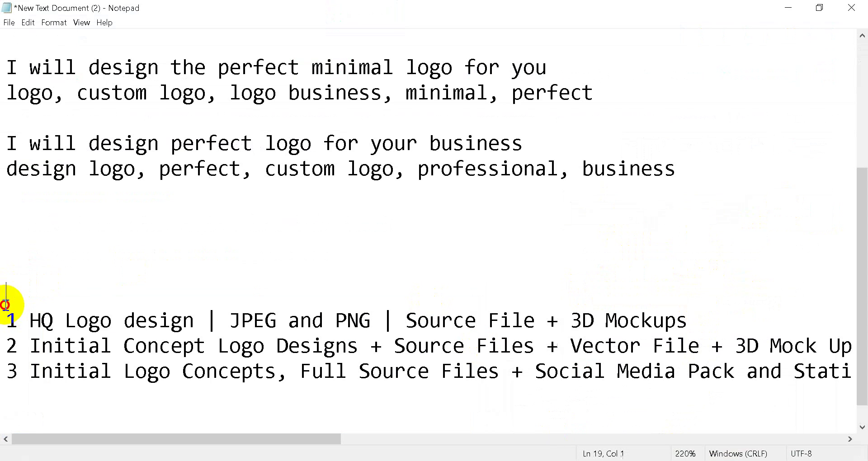
key(ctrl+v)
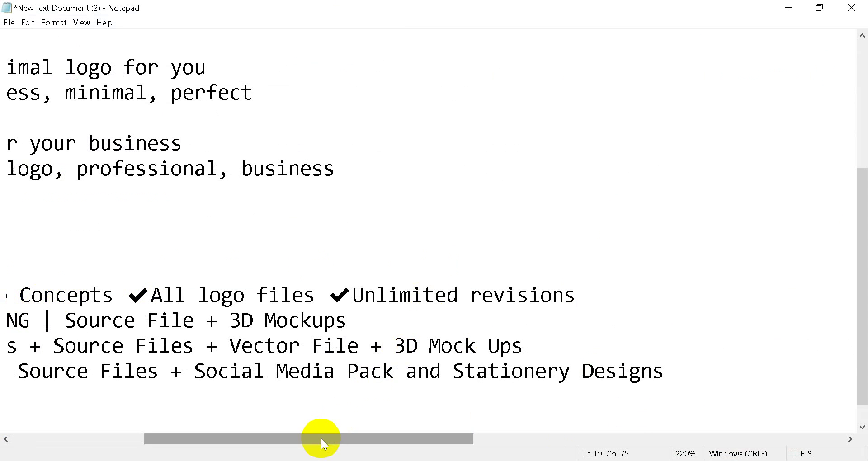
drag(321, 438, 115, 439)
Copy the modern logo gig's Standard package description from Chrome into the Notepad file, directly above the "Priority VIP Support" line
click(451, 460)
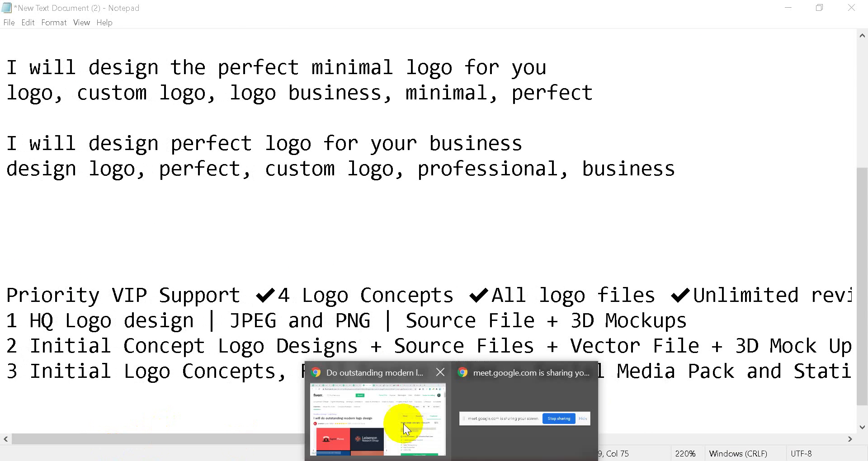
click(403, 424)
click(671, 205)
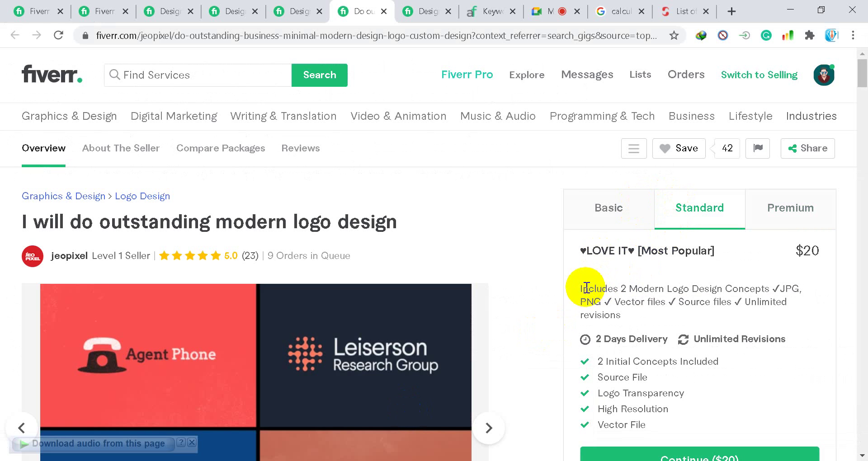
drag(584, 289, 628, 315)
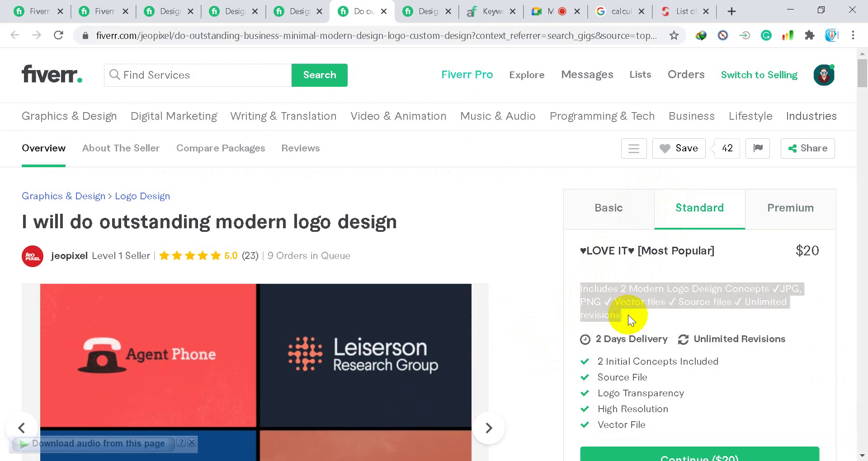
click(608, 438)
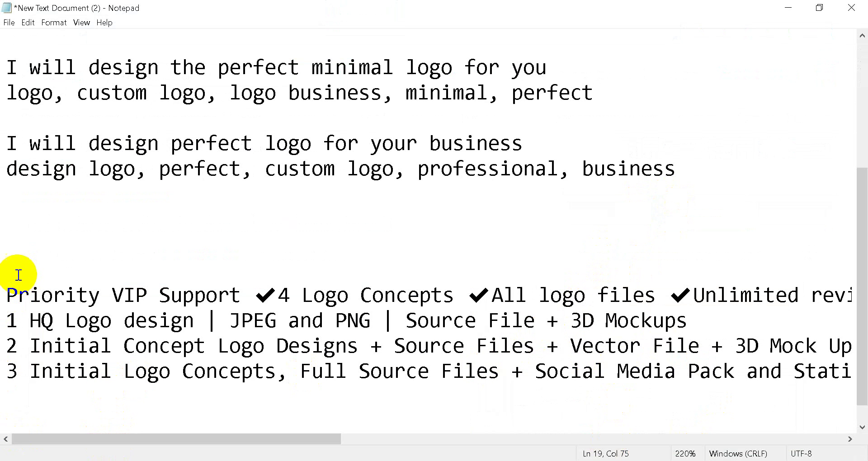
key(ctrl+v)
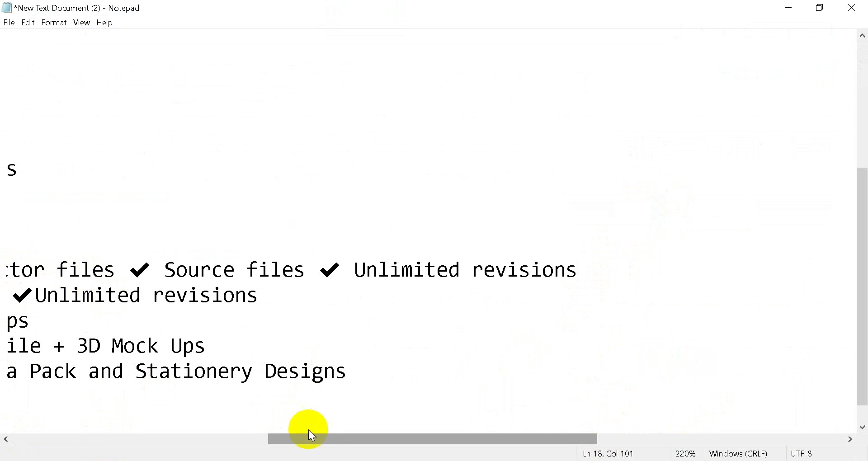
drag(318, 439, 5, 443)
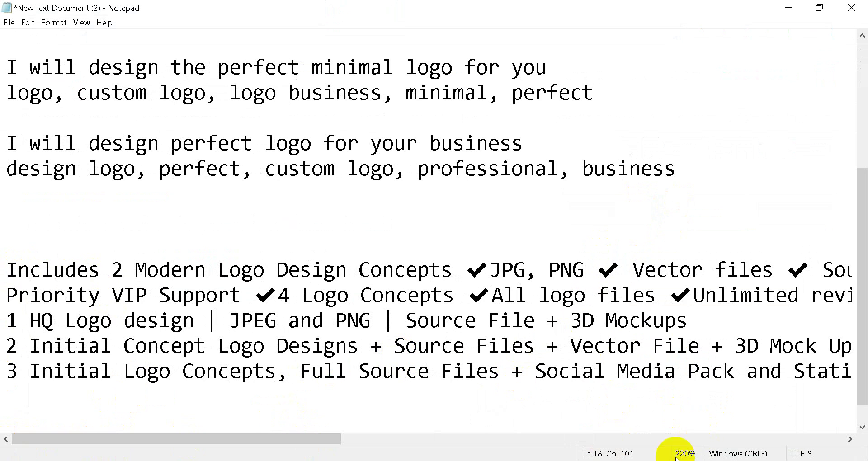
Copy the modern logo gig's Basic package description from Chrome into New Text Document (2), directly above the "Includes 2 Modern Logo Design Concepts" line
mouse_move(655, 460)
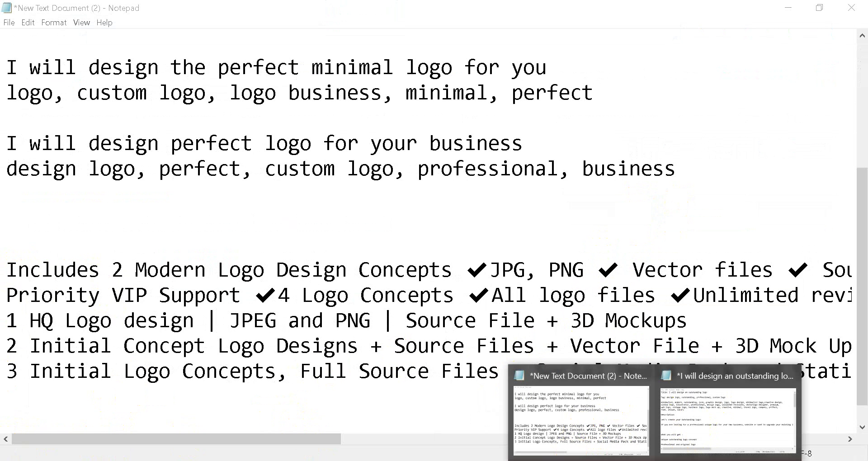
mouse_move(445, 460)
click(371, 411)
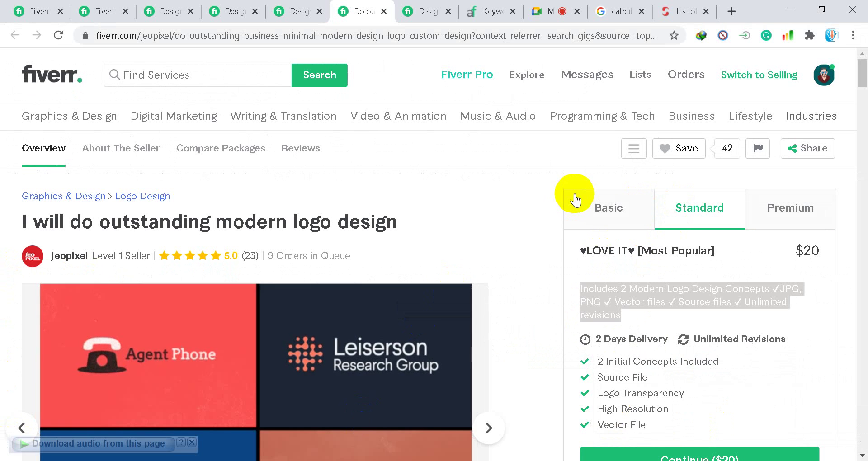
click(616, 214)
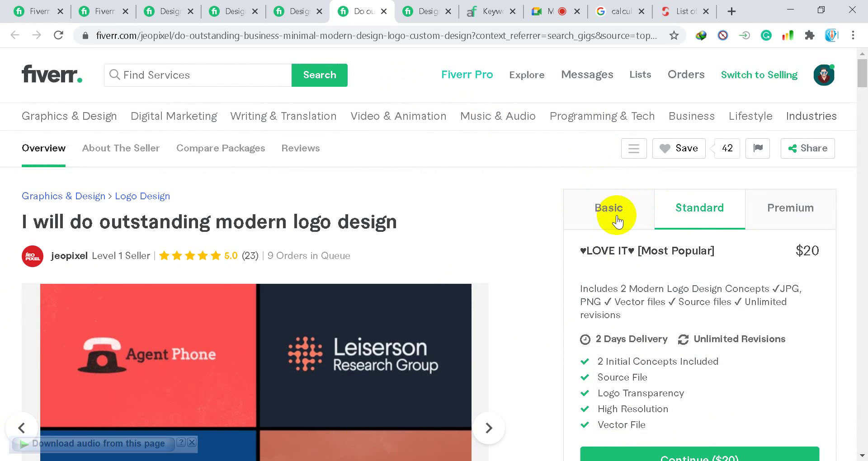
drag(623, 303, 582, 296)
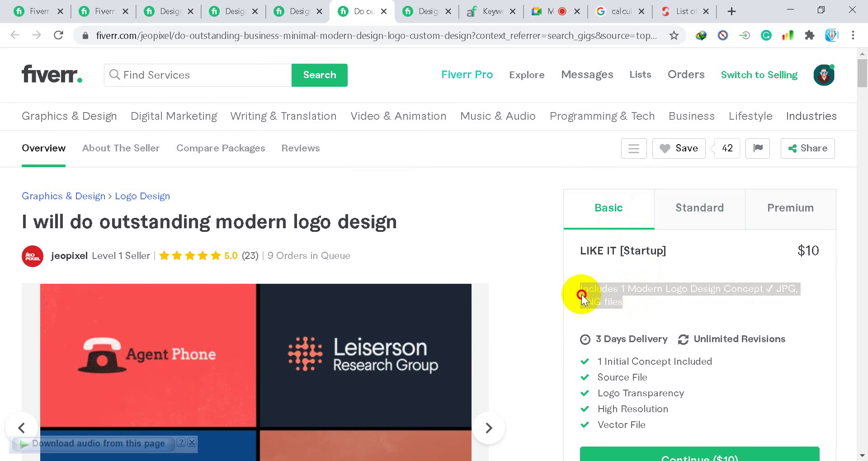
mouse_move(654, 460)
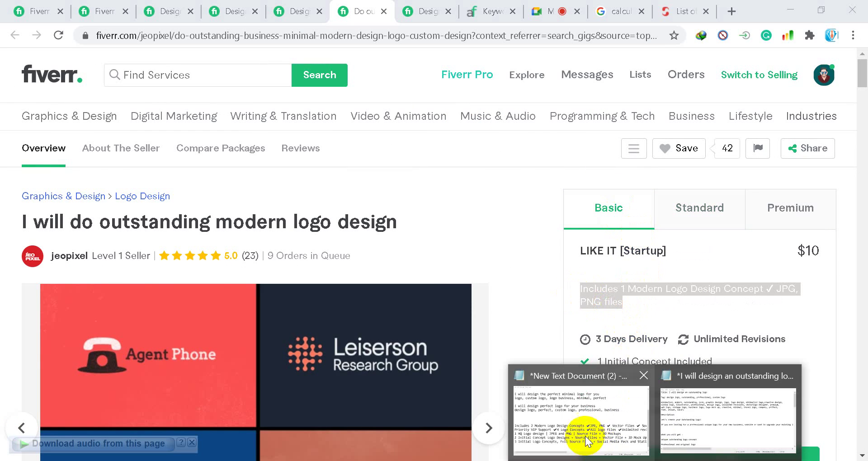
click(606, 423)
click(9, 253)
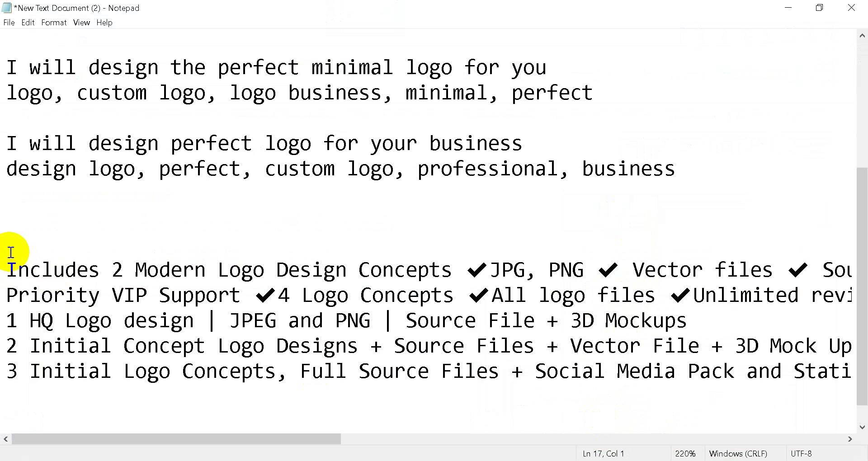
text(Includes 1 Modern Logo Design Concept ✔ JPG, PNG files)
Switch to Chrome and read the Basic, Standard and Premium packages of the gig "I will design an outstanding logo"
mouse_move(451, 460)
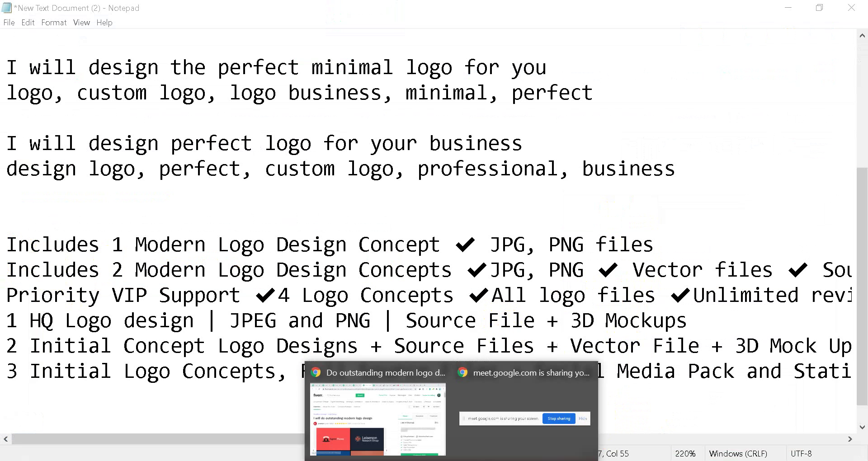
click(378, 418)
click(313, 14)
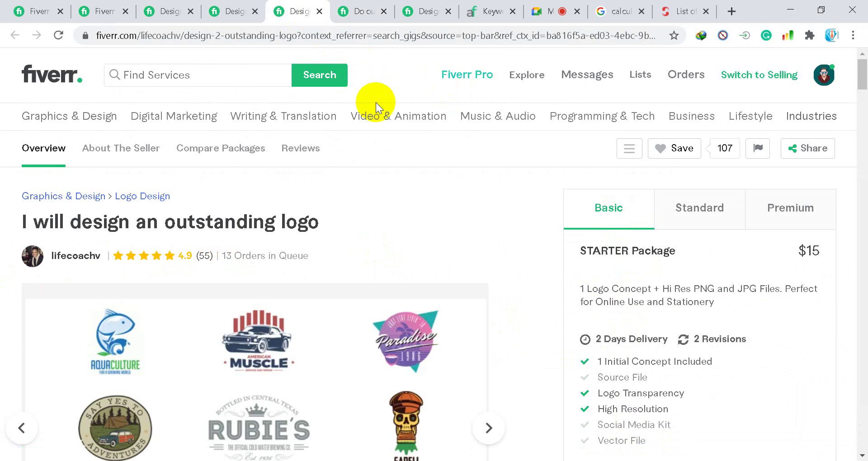
scroll(365, 220, down, 2)
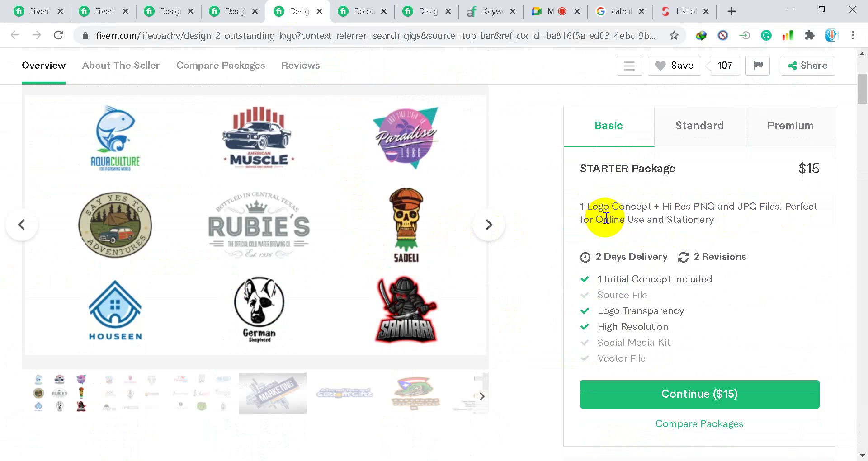
scroll(508, 226, up, 5)
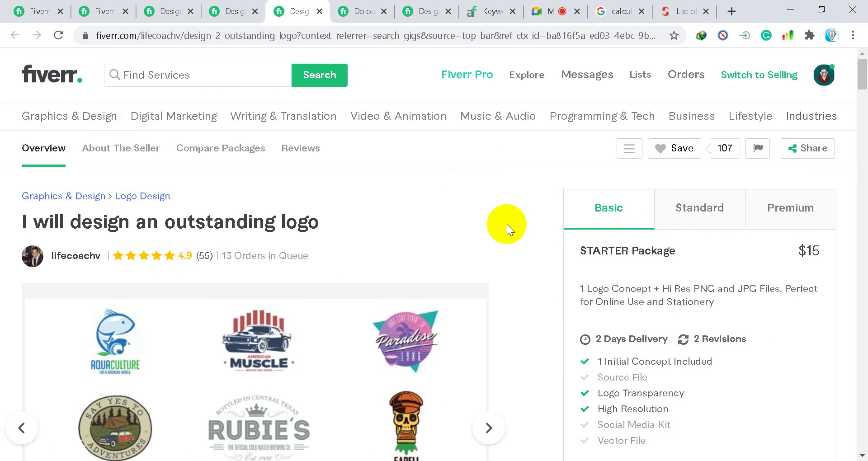
scroll(549, 219, down, 3)
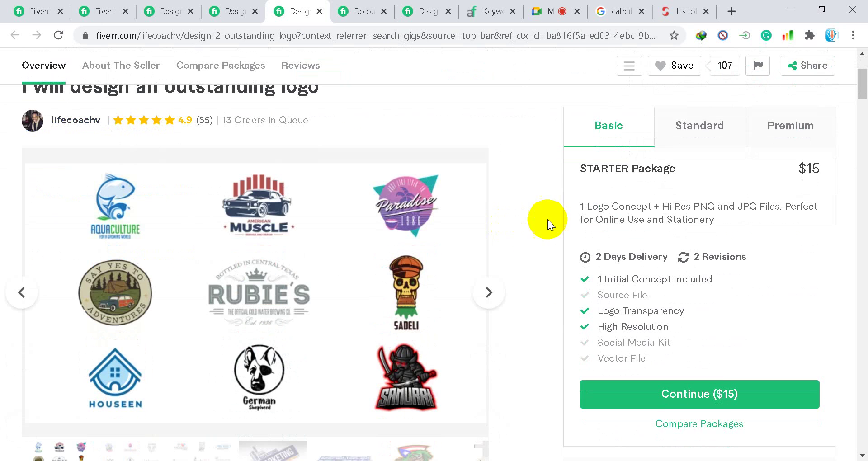
click(691, 134)
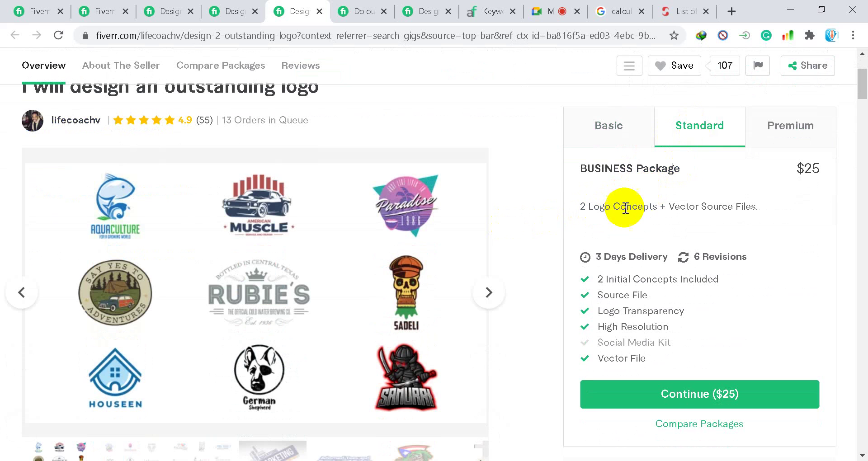
click(768, 128)
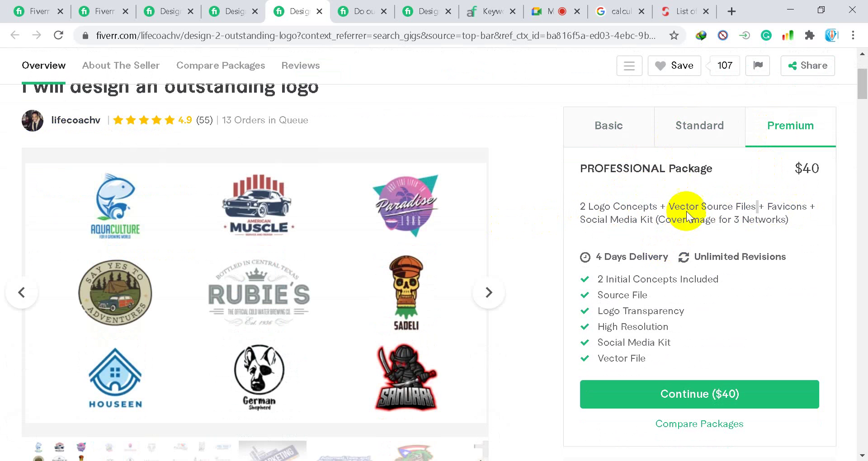
Read the three package names and descriptions of the gig "I will design simple creative and unique logo"
click(233, 12)
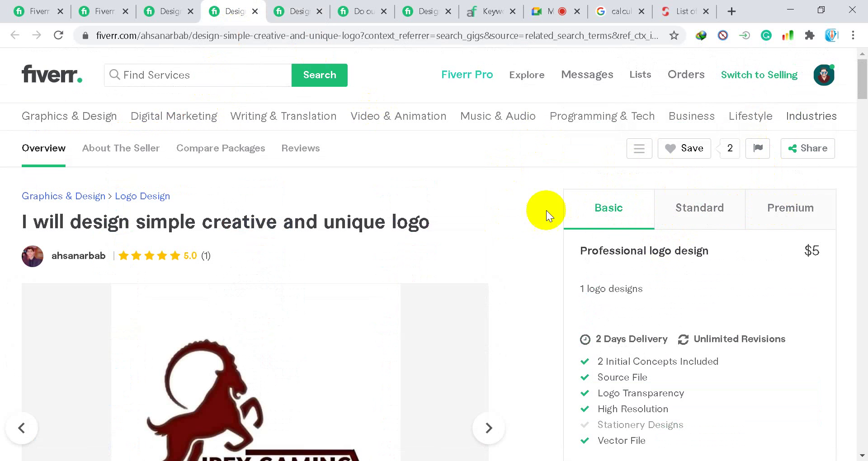
click(683, 202)
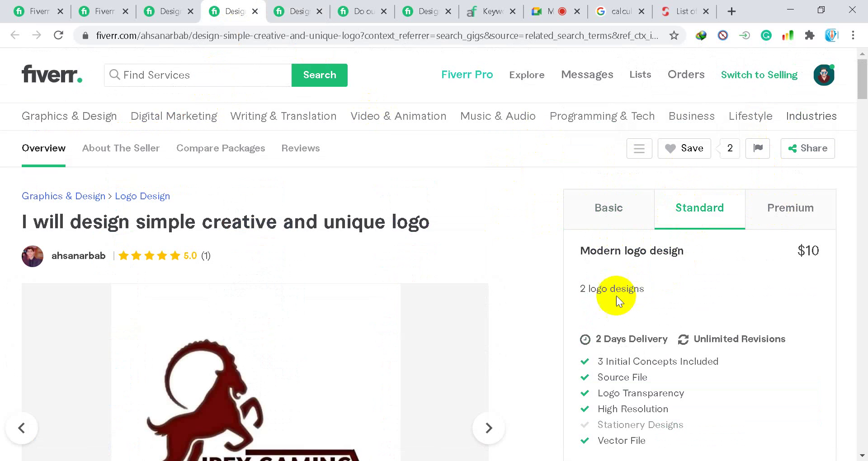
click(761, 222)
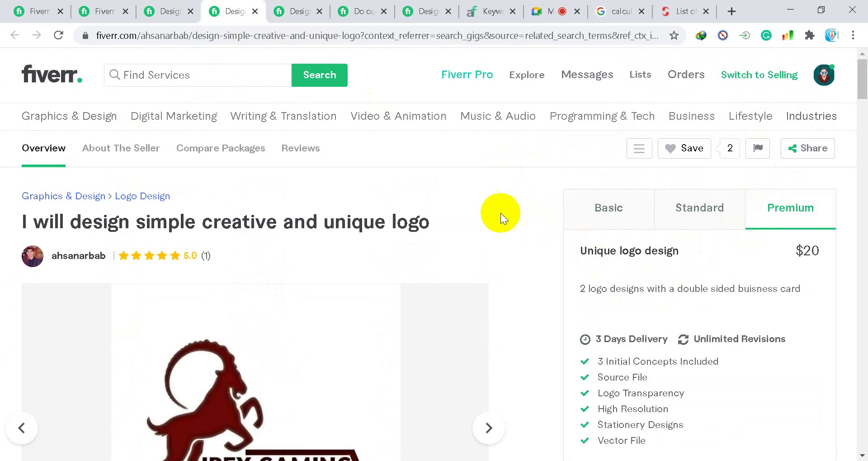
Read the Basic, Standard and Premium package descriptions of the gig "I will design professional and unique logo design for you"
click(170, 12)
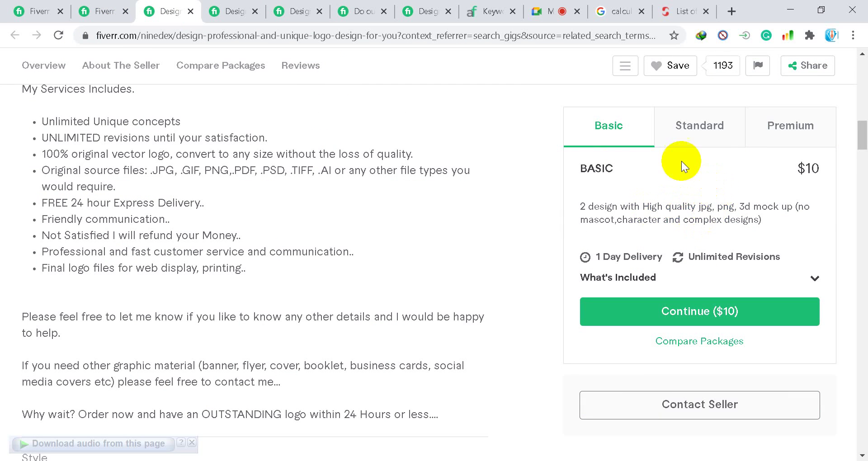
click(673, 126)
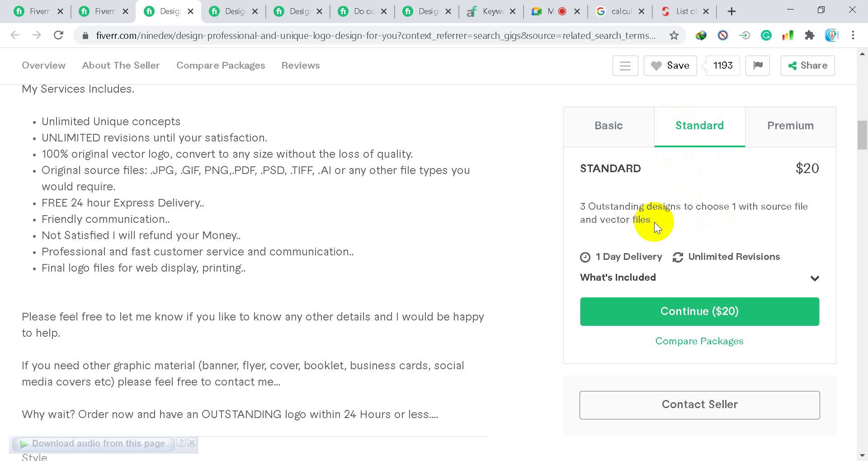
scroll(449, 265, up, 15)
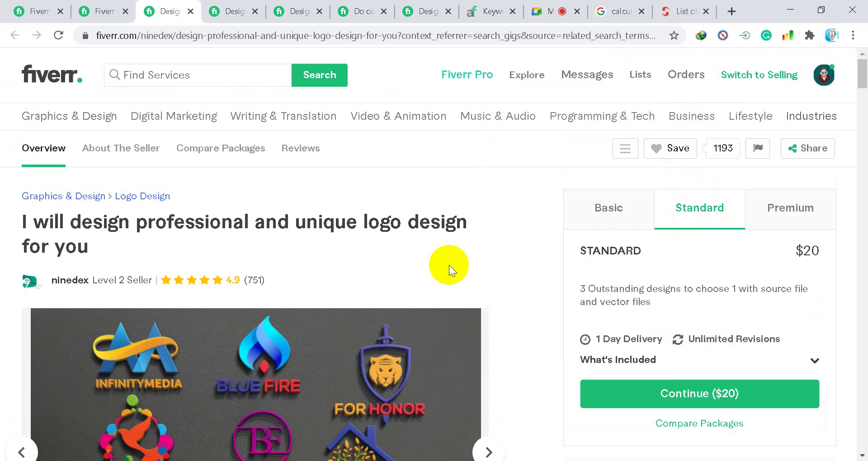
scroll(449, 265, down, 6)
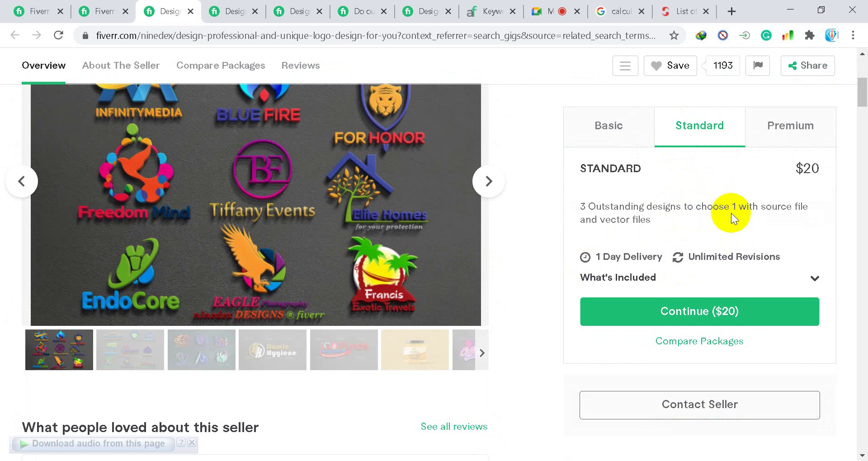
click(771, 127)
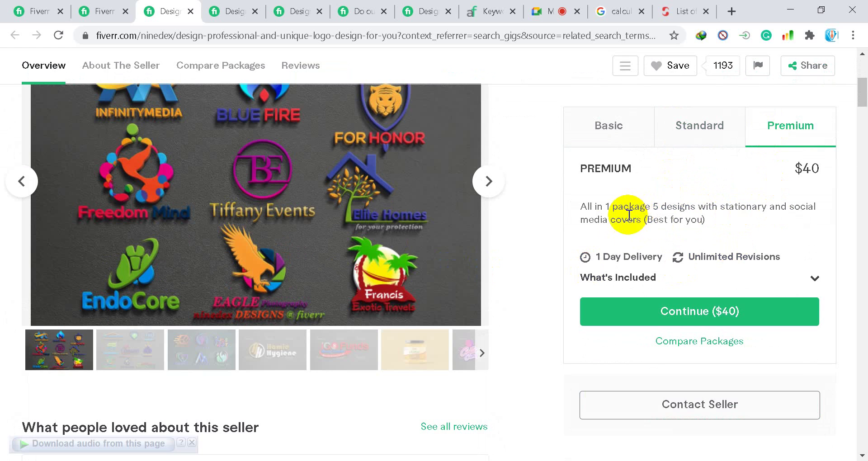
Copy the line "Includes 1 Modern Logo Design Concept ✓ JPG, PNG files" from New Text Document (2) into the edited gig's Basic package description in Chrome
click(611, 138)
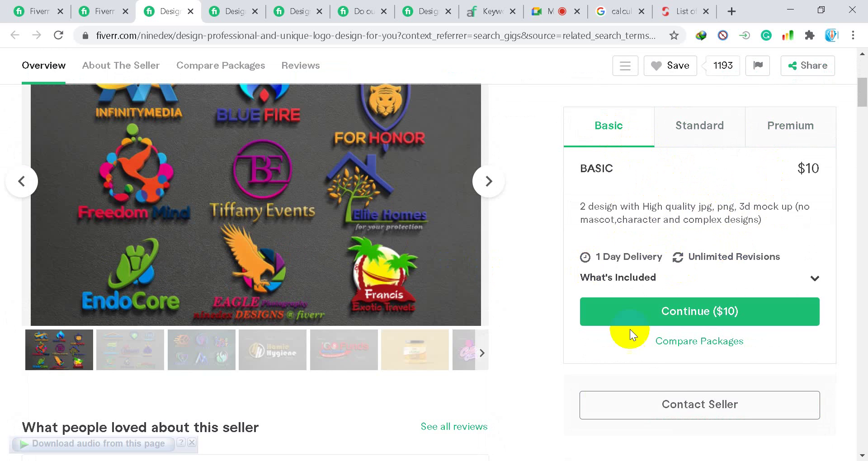
click(49, 6)
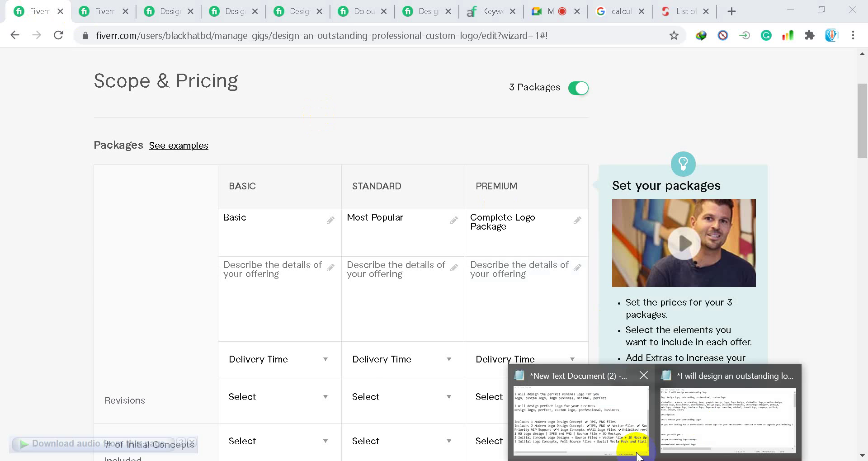
click(591, 430)
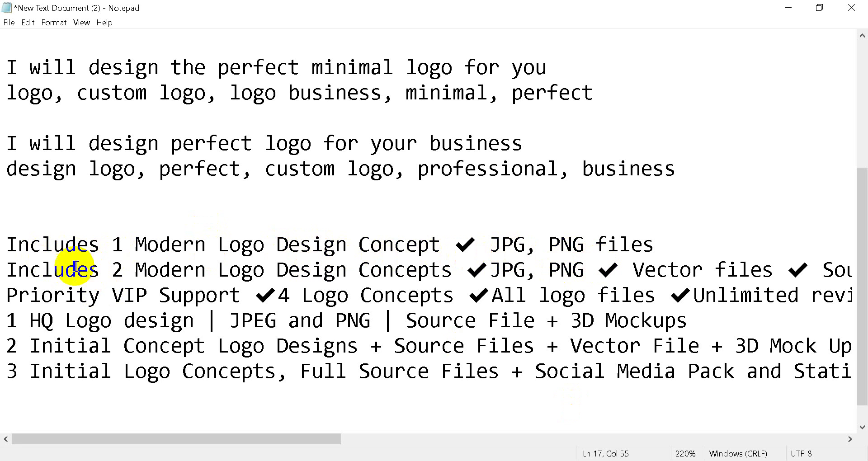
drag(9, 246, 648, 250)
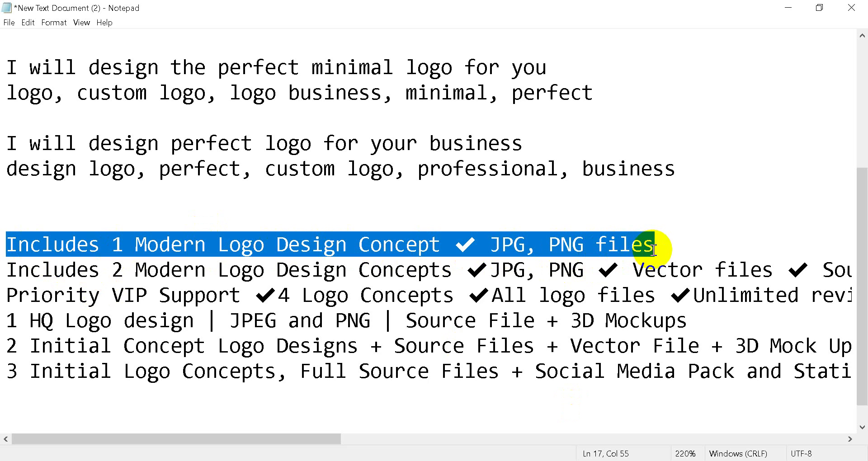
click(315, 362)
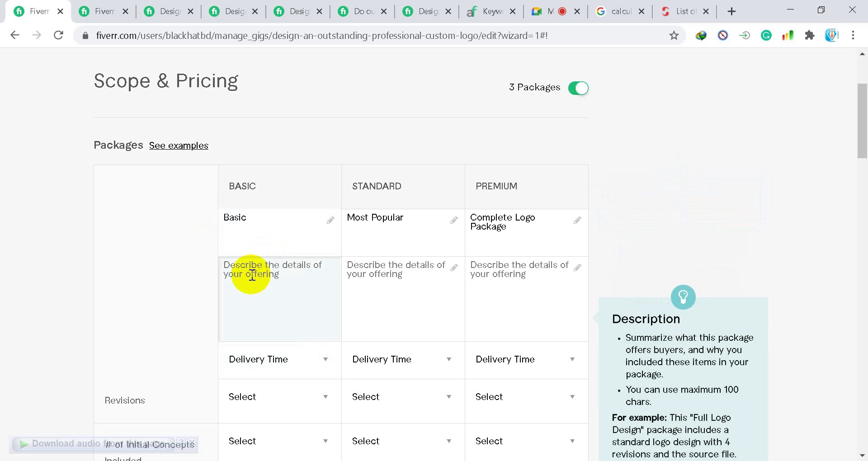
click(239, 221)
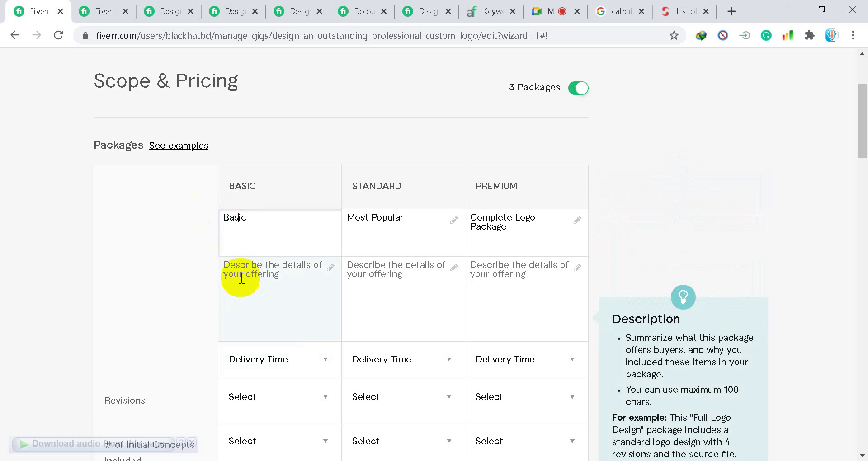
text(Includes 1 Modern Logo Design Concept ✓ JPG, PNG files)
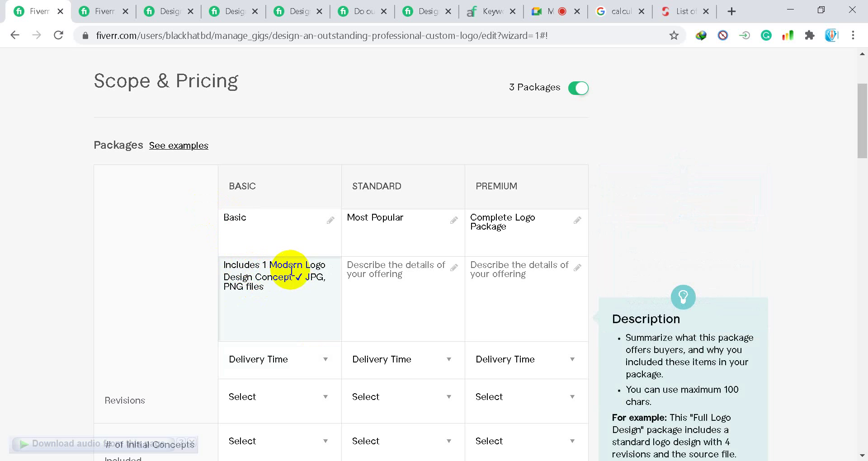
mouse_move(642, 459)
click(578, 417)
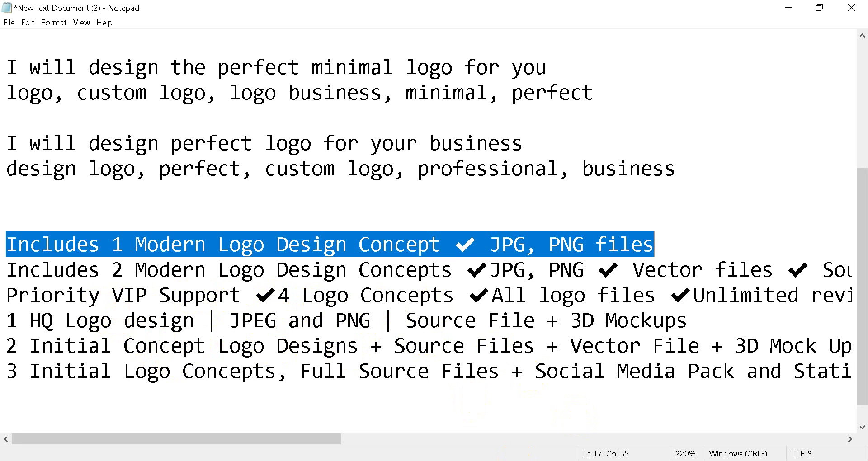
click(339, 419)
Reword the Basic package description to "2 Modern Logo Design Concepts ✓ JPG, PNG files", removing the word "Includes"
click(270, 288)
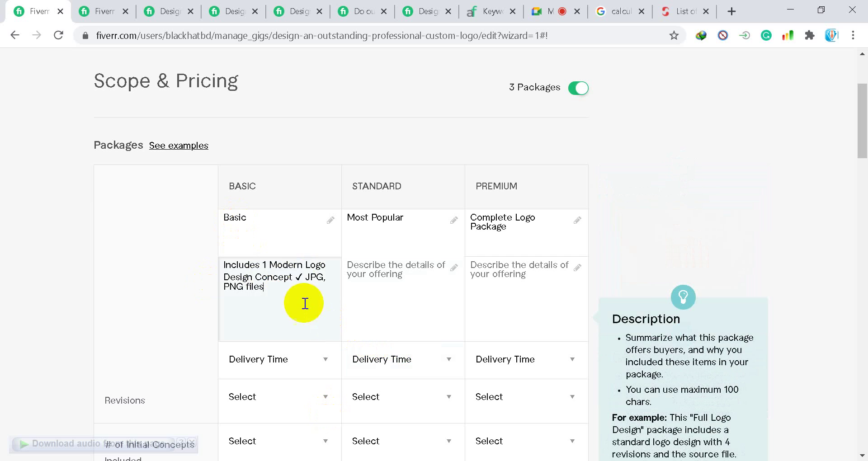
double_click(240, 265)
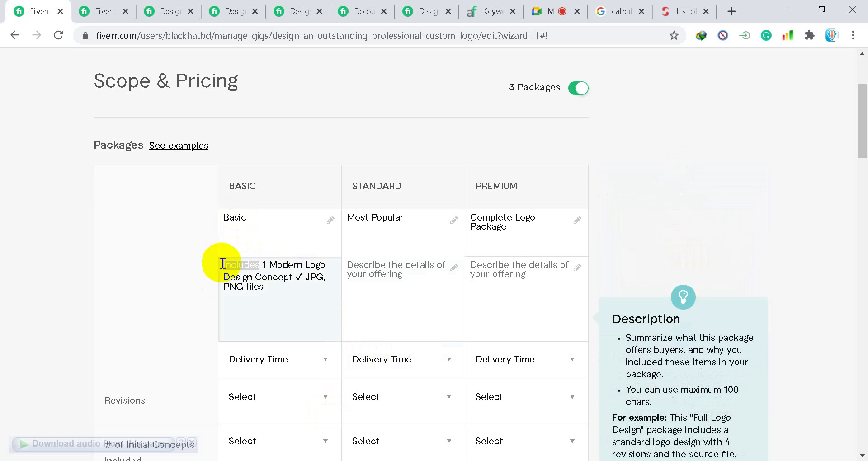
key(BackSpace)
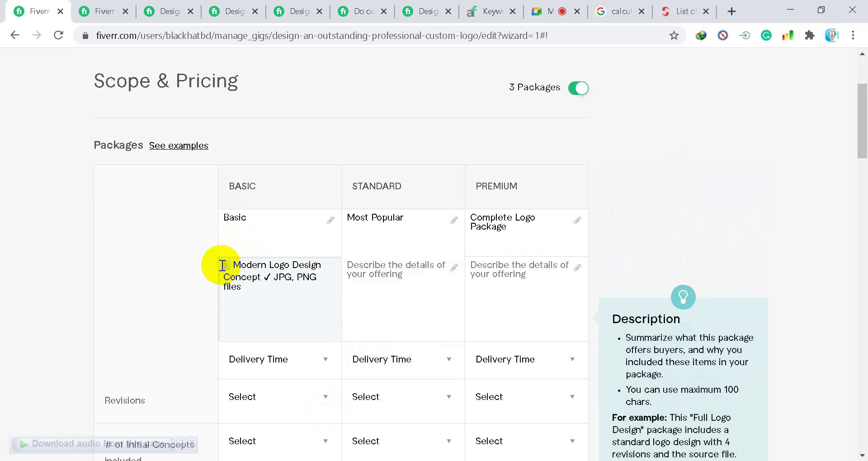
key(Delete)
text(2)
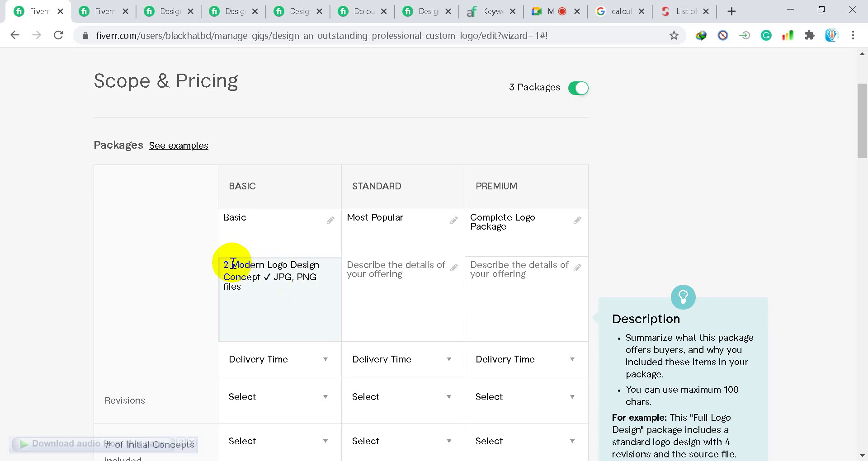
text(s)
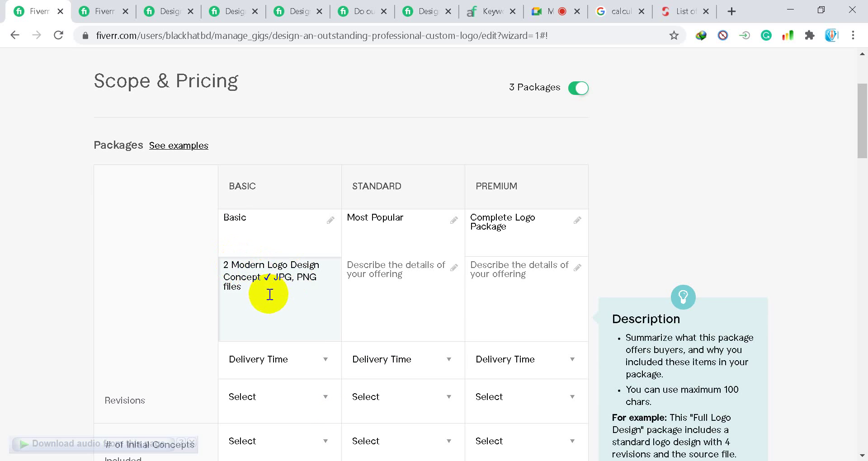
drag(301, 279, 319, 284)
Examine the package rows below the descriptions, from Delivery Time and Revisions through Source File and Vector File to Price
scroll(199, 241, down, 2)
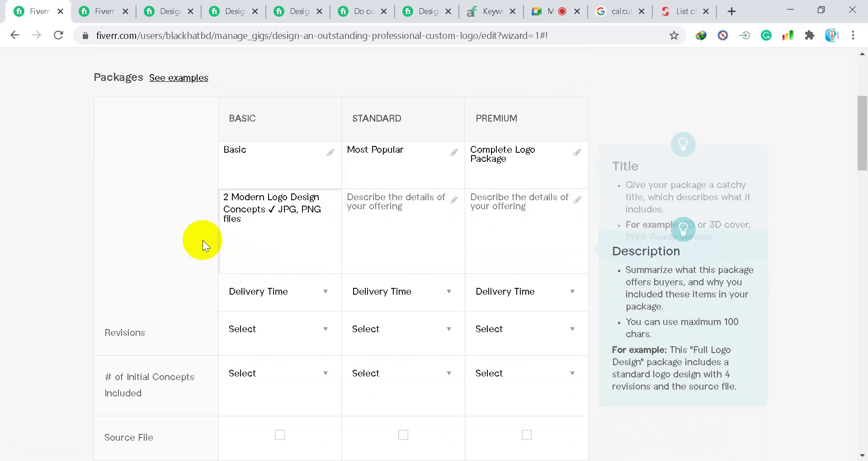
double_click(248, 204)
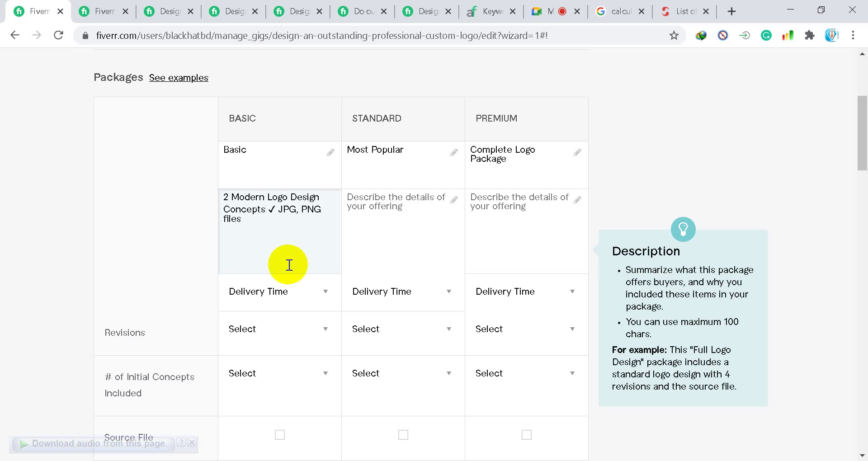
scroll(271, 271, down, 5)
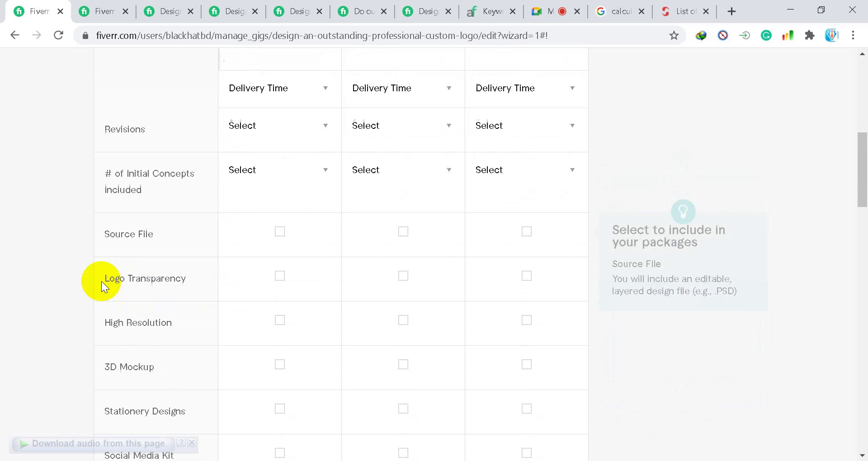
scroll(101, 281, down, 3)
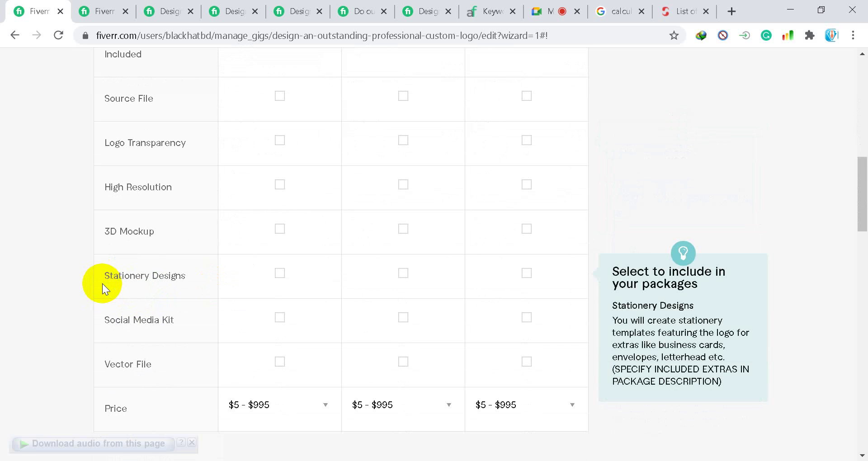
scroll(102, 283, down, 2)
scroll(103, 284, up, 6)
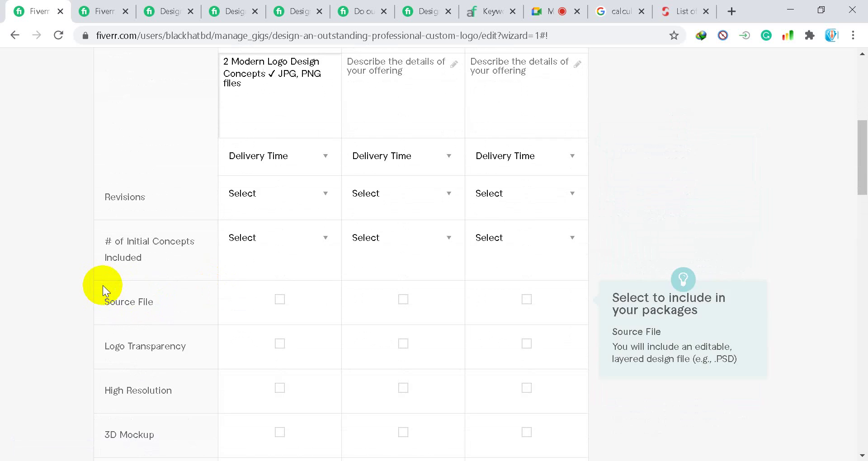
scroll(102, 287, down, 2)
scroll(102, 287, up, 2)
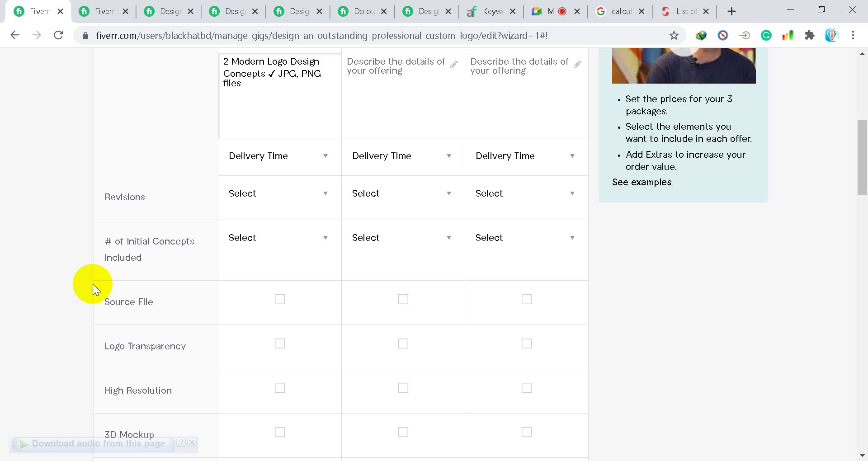
mouse_move(94, 284)
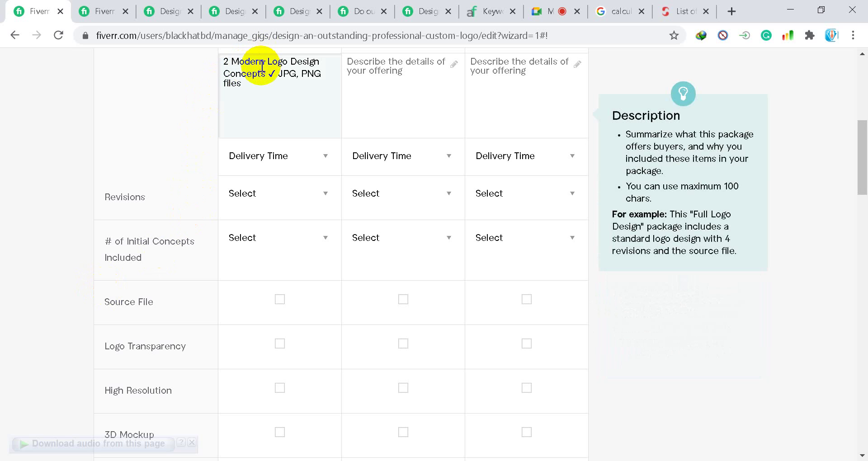
drag(266, 72, 220, 63)
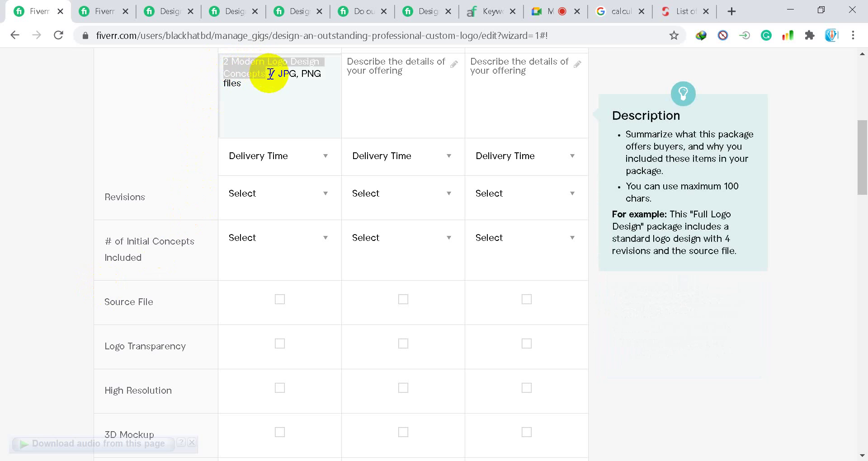
click(250, 73)
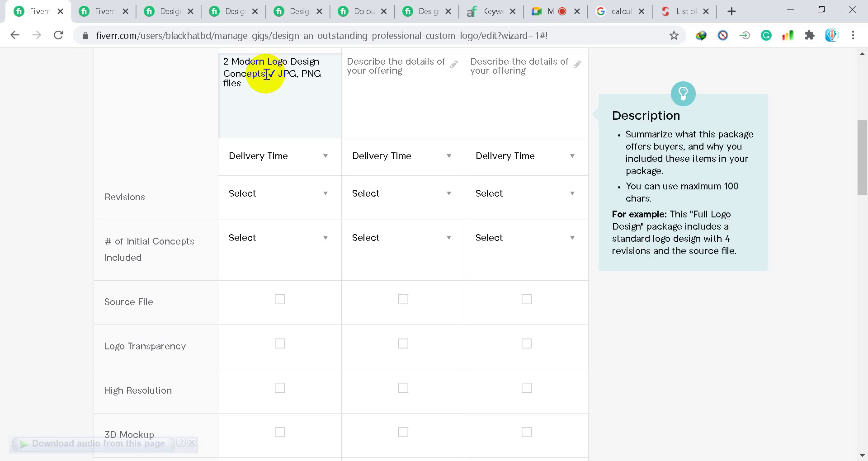
drag(266, 74, 220, 63)
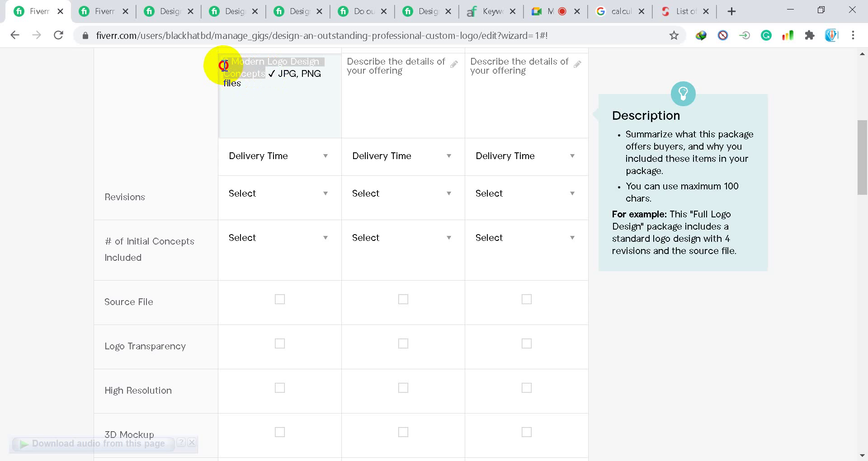
click(262, 73)
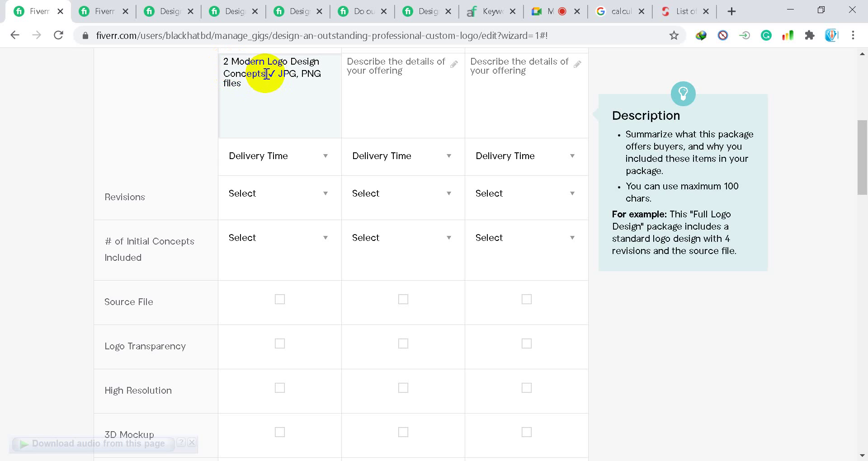
click(255, 74)
mouse_move(255, 75)
mouse_down()
mouse_move(263, 76)
mouse_move(221, 66)
mouse_up()
click(265, 76)
click(222, 65)
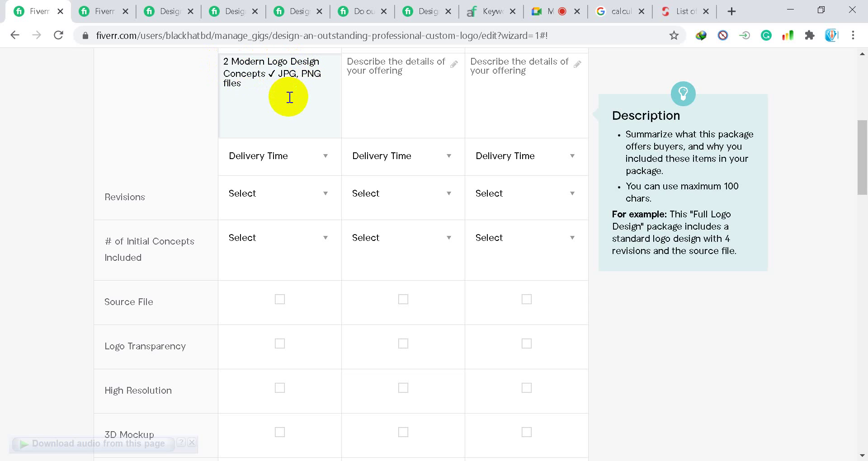
click(265, 80)
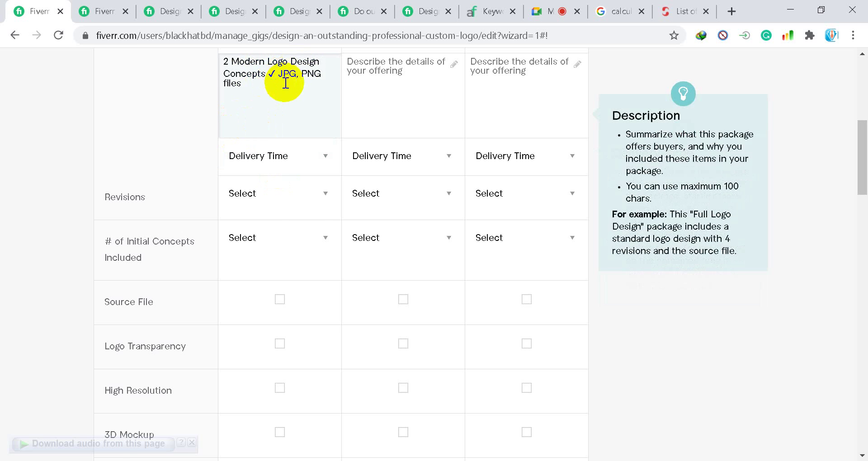
Replace the comma between JPG and PNG in the Basic description with a copy of its ✓ mark
scroll(285, 82, up, 3)
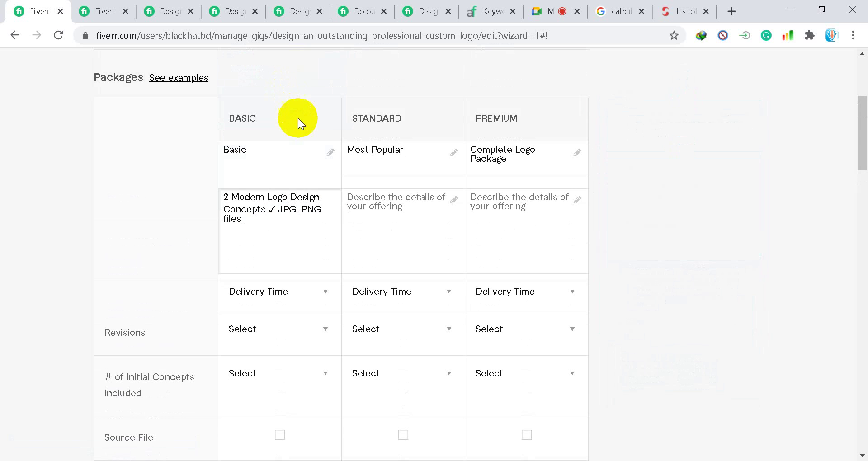
click(298, 210)
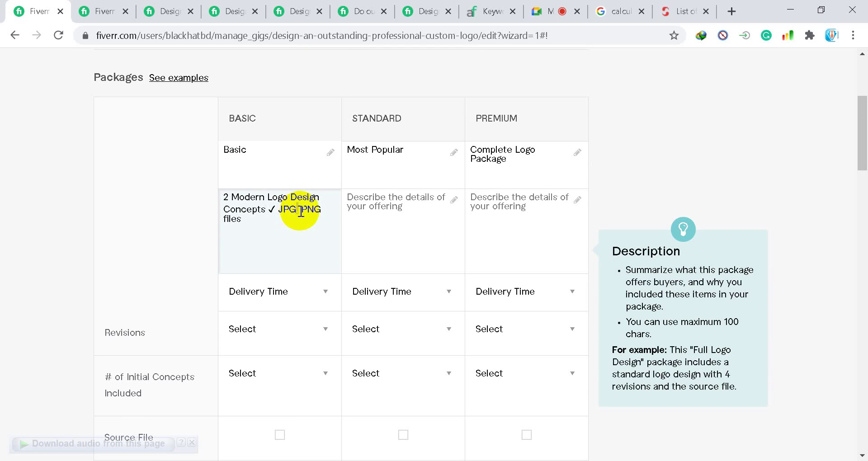
key(BackSpace)
drag(275, 206, 269, 206)
key(ctrl+c)
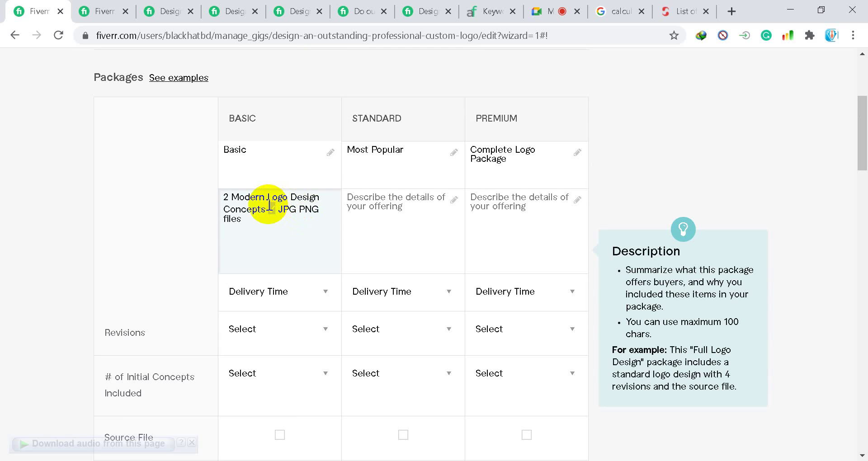
click(299, 210)
key(ctrl+v)
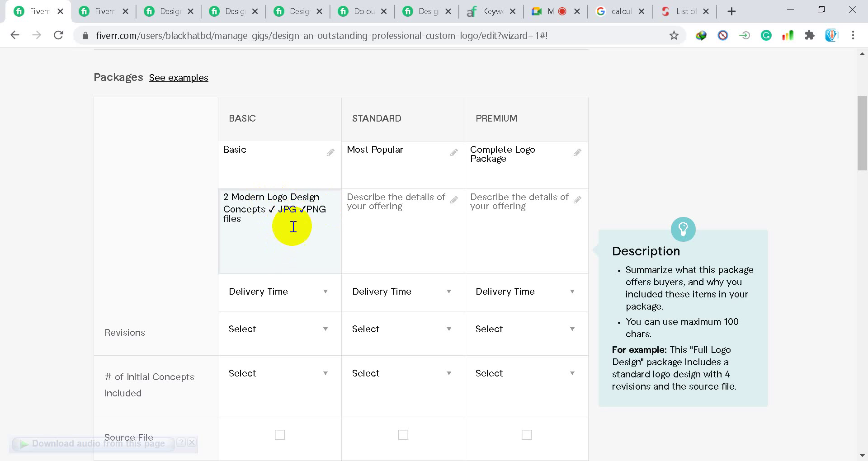
Copy the line "Includes 2 Modern Logo Design Concepts ✓JPG, PNG ✓ Vector files ✓ Source files ✓ Unlimited revisions" from New Text Document (2) into the Standard description in Chrome
click(654, 460)
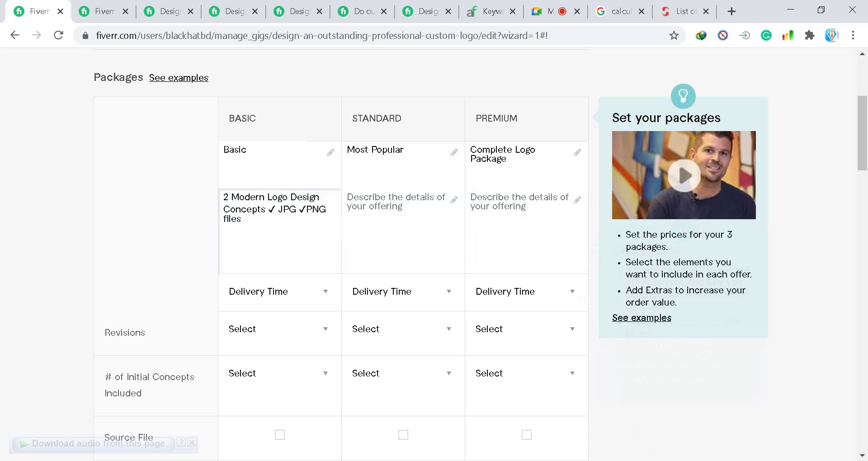
click(626, 416)
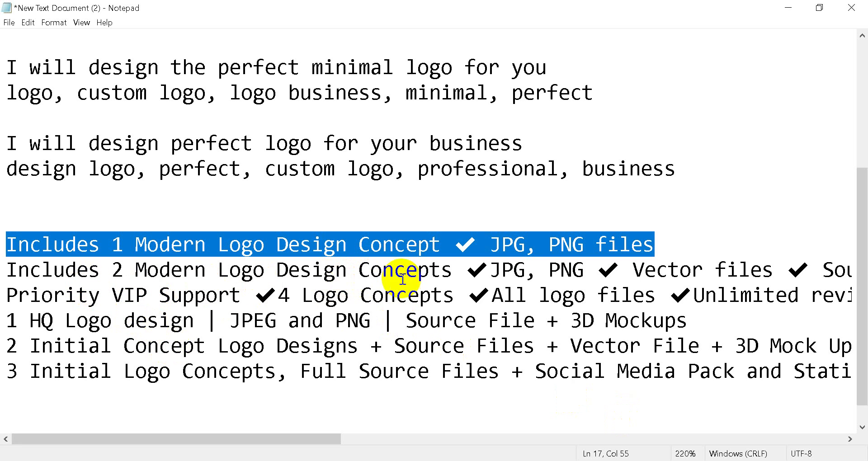
drag(273, 440, 469, 415)
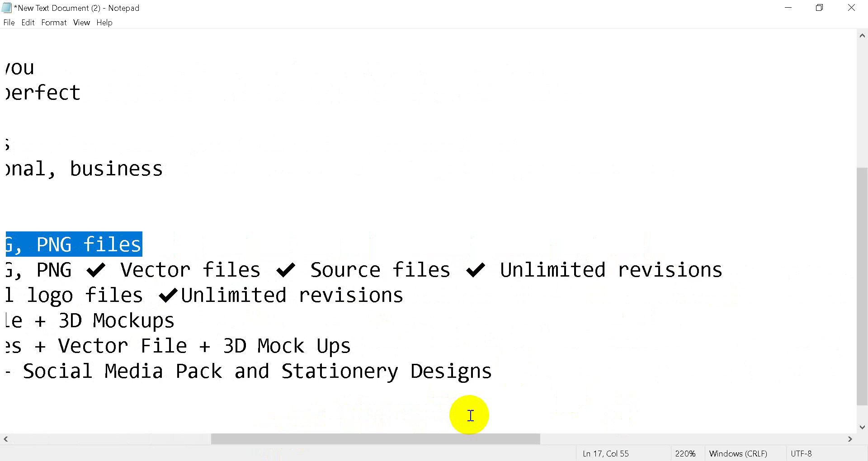
click(724, 270)
drag(725, 270, 2, 270)
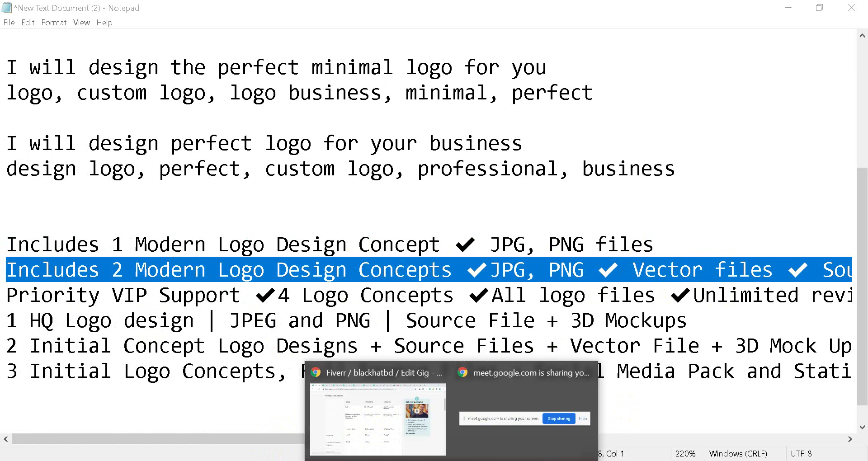
click(406, 429)
click(357, 214)
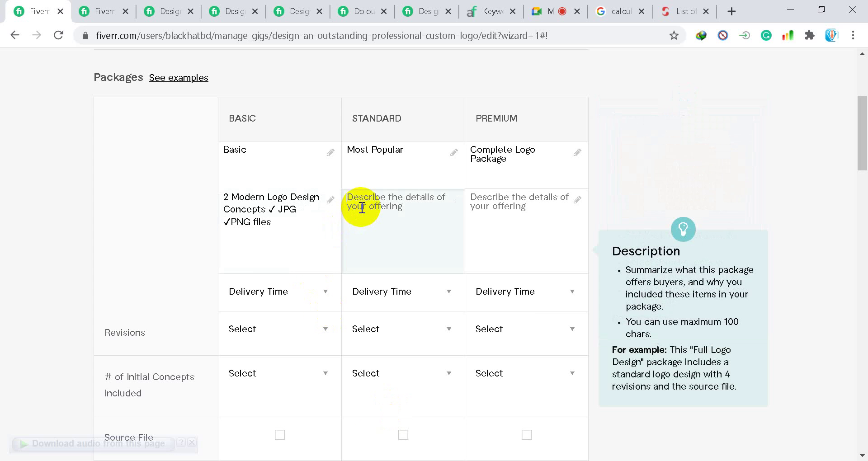
text(Includes 2 Modern Logo Design Concepts ✓JPG, PNG ✓ Vector files ✓ Source files ✓ Unlimited revisions)
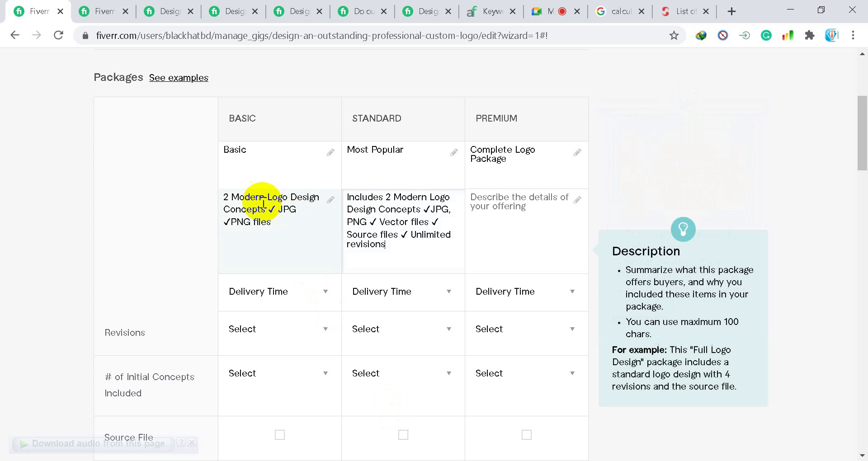
Replace "Modern" with "Outstanding" in the Basic package description
drag(232, 197, 258, 195)
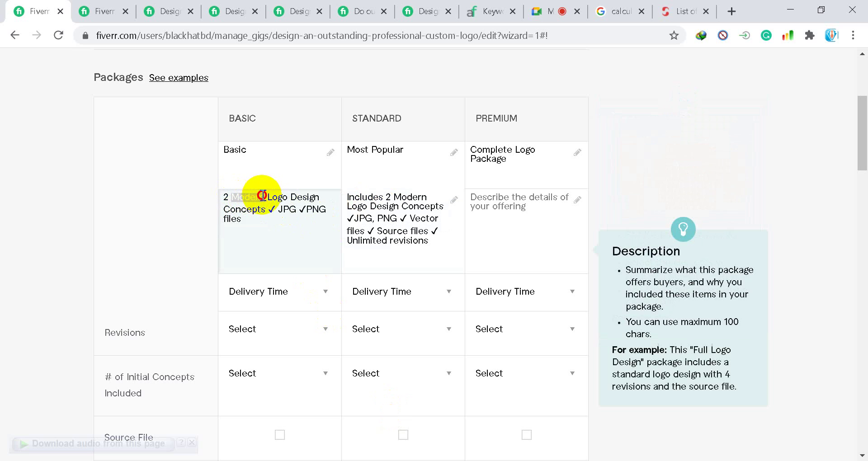
text(Outstandin)
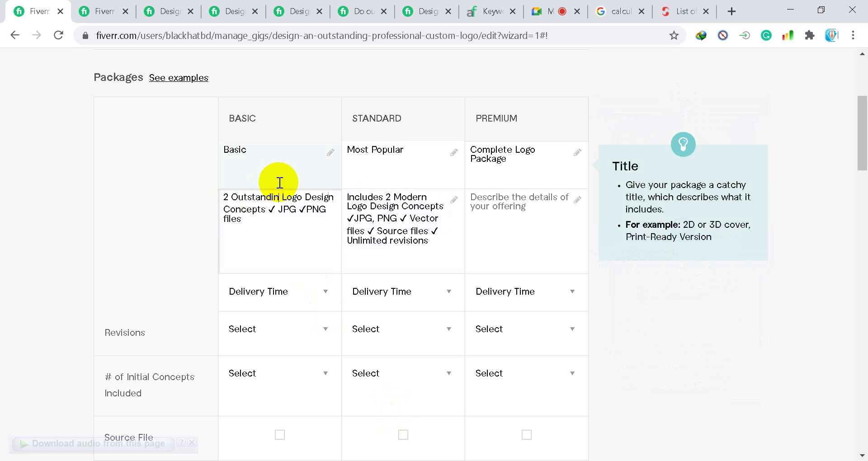
text(g)
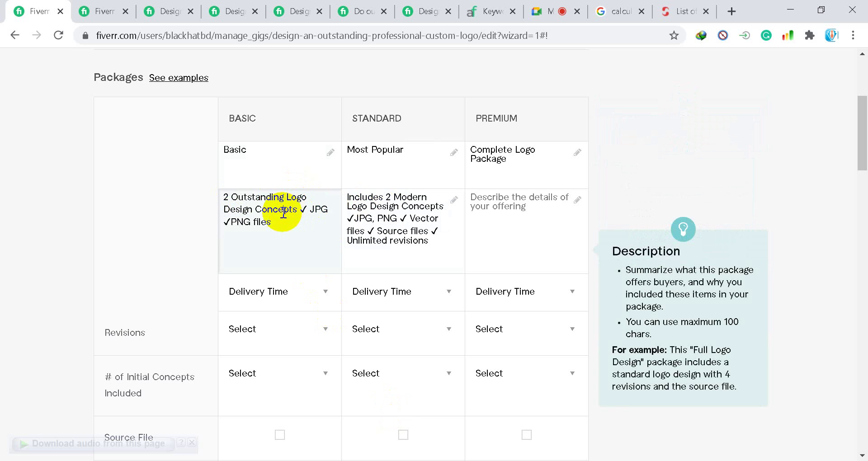
Reword the start of the Standard description from "Includes 2 Modern" to "3 Professional" Logo Design Concepts
click(391, 213)
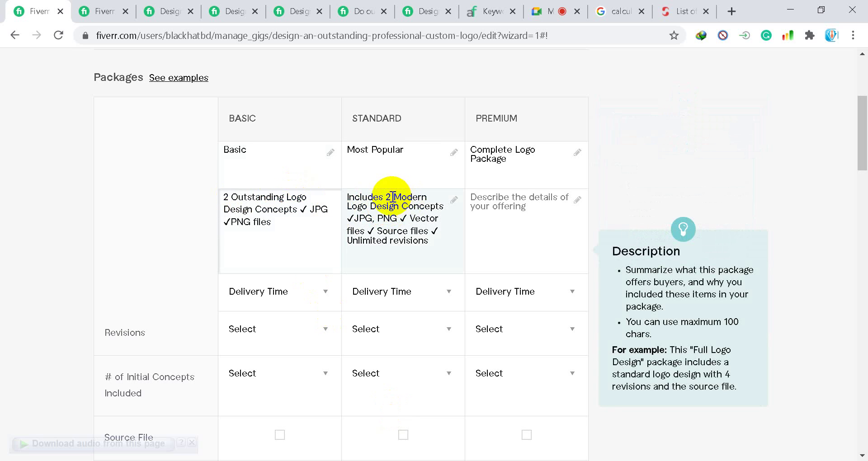
drag(389, 197, 334, 195)
text(3)
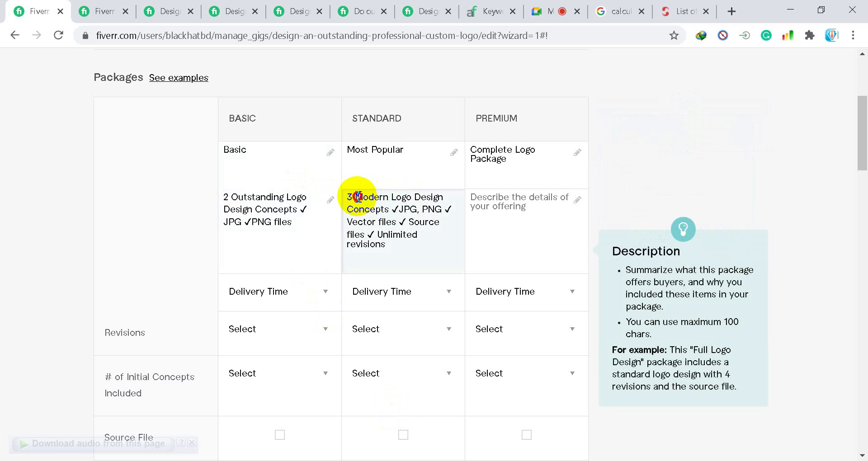
drag(357, 196, 378, 196)
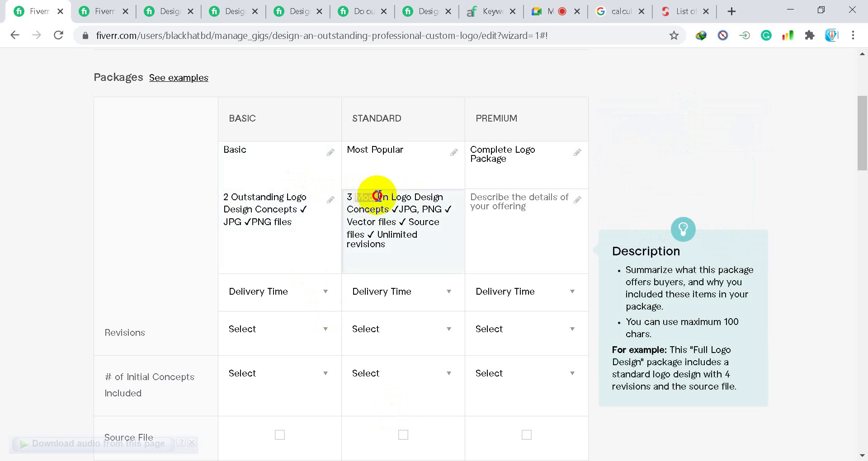
text(P)
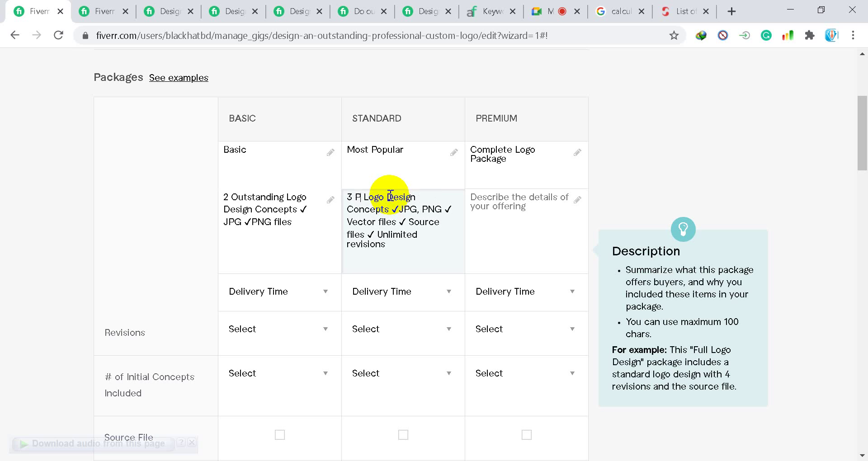
text(rofessional)
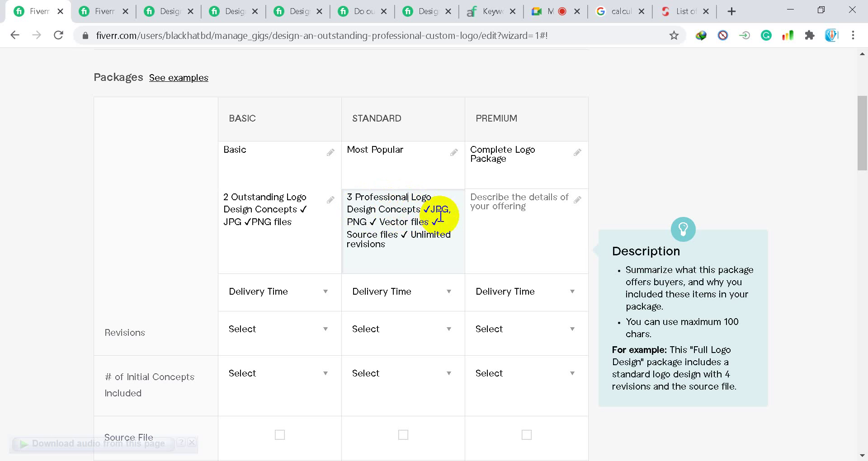
click(408, 224)
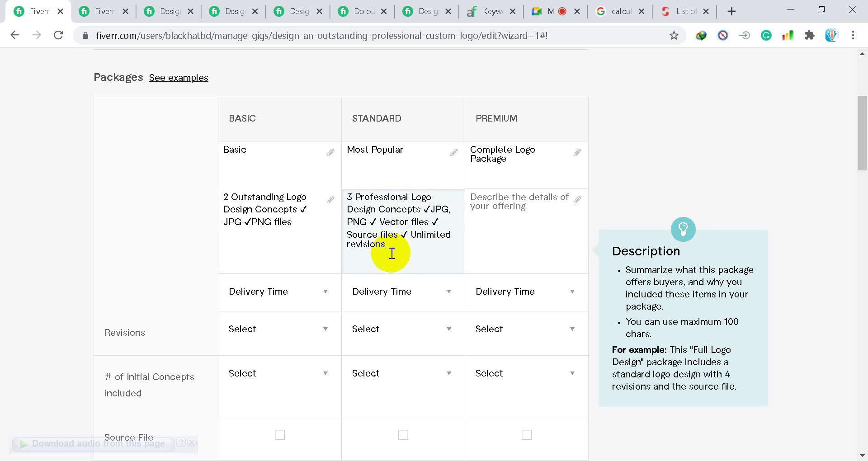
Copy the "Priority VIP Support" line from New Text Document (2) into the Premium description in Chrome and change its concepts item to "5 Custom Logo Concepts"
click(655, 460)
click(561, 427)
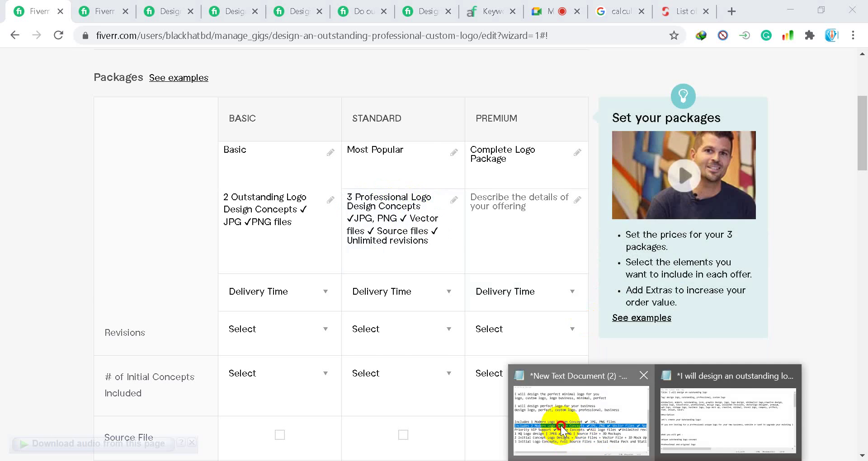
drag(8, 290, 827, 293)
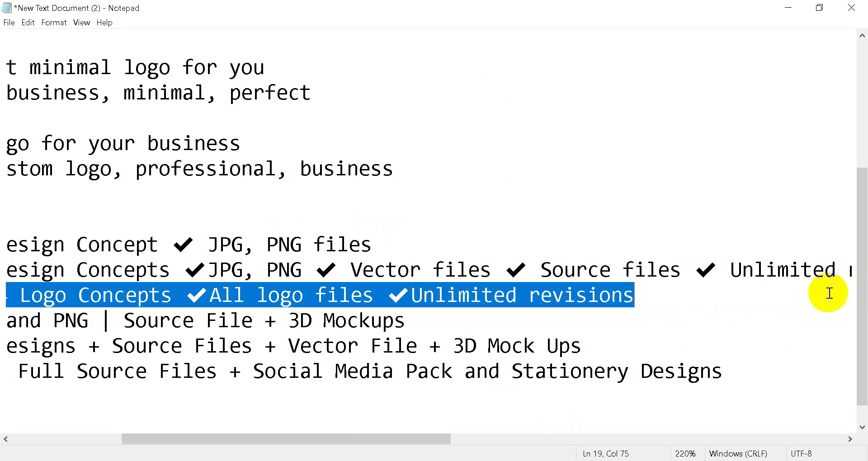
click(451, 460)
click(374, 417)
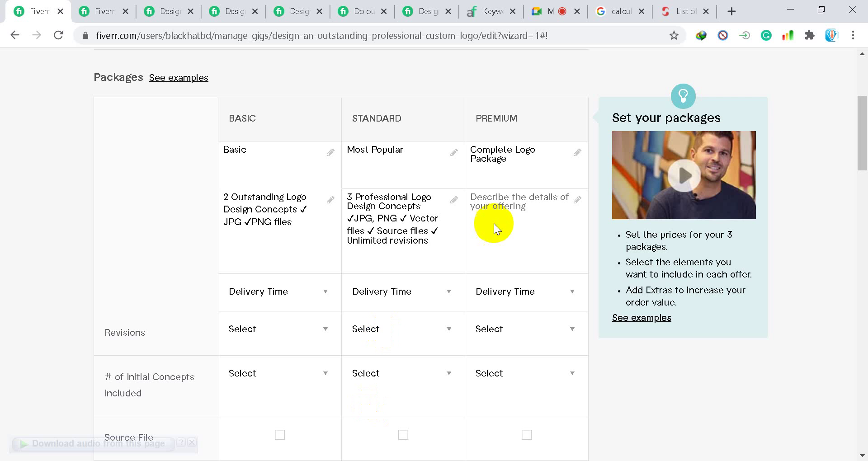
click(483, 200)
text(Priority VIP Support ✓4 Logo Concepts ✓All logo files ✓Unlimited revisions)
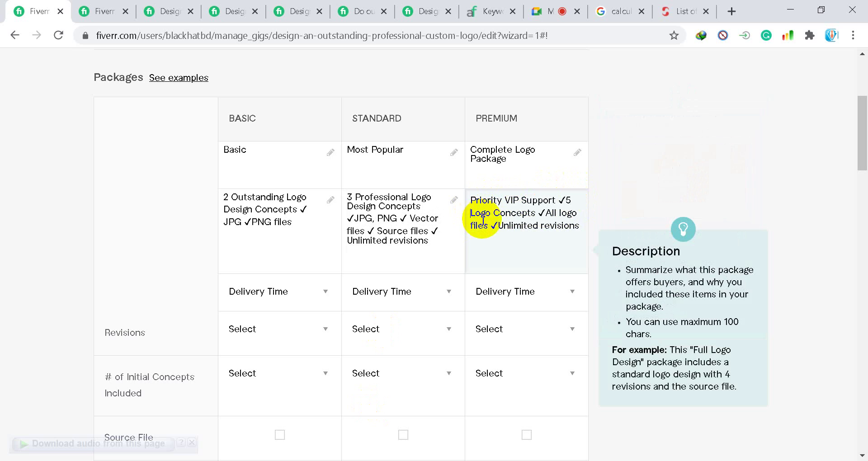
text(Custom)
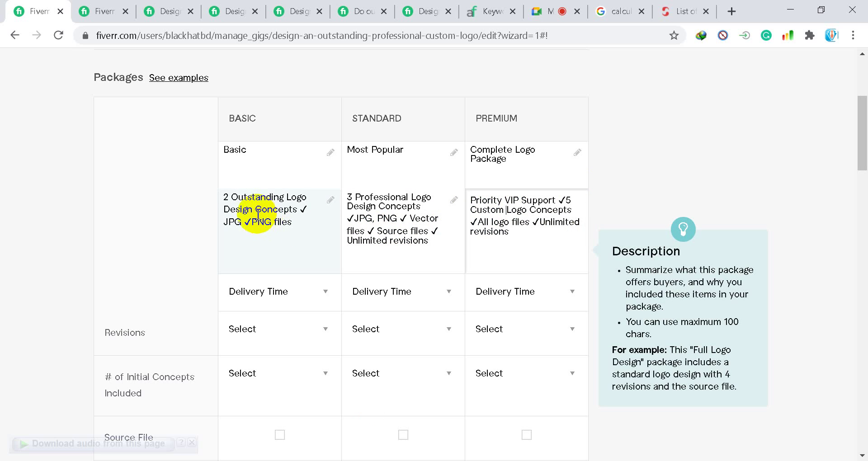
drag(230, 199, 312, 200)
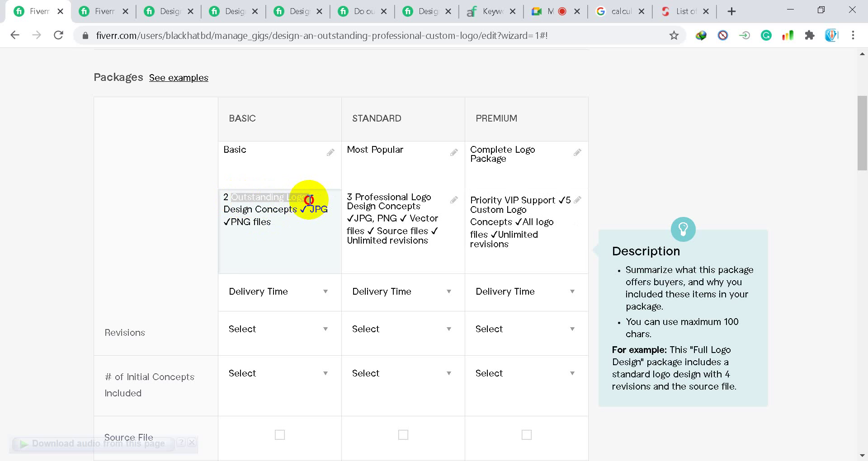
drag(355, 198, 428, 197)
click(499, 208)
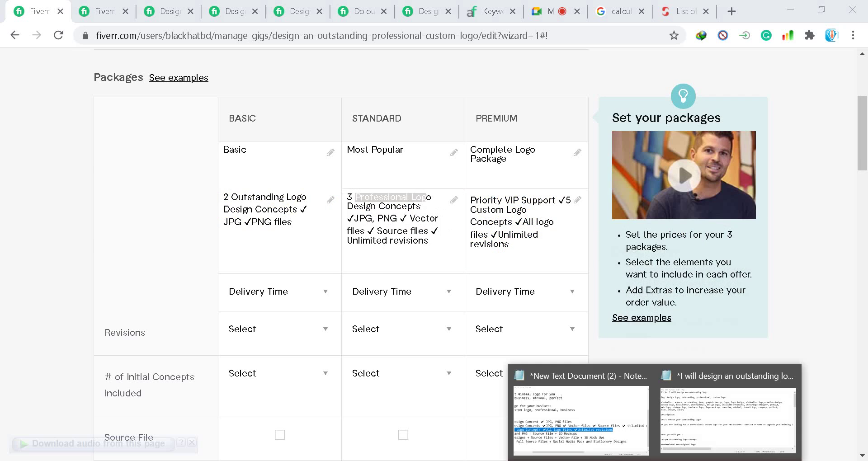
Copy the phrase "Social Media Pack and Stationery Designs" from New Text Document (2) in Notepad and return to the gig in Chrome
click(552, 381)
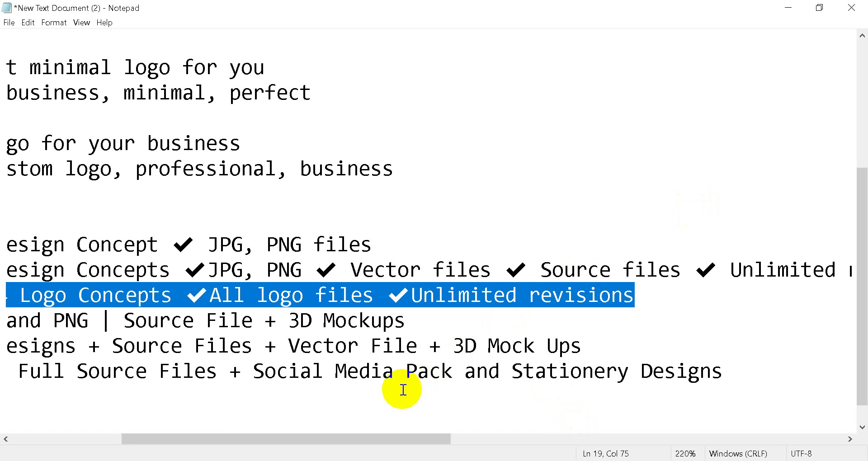
drag(257, 366, 732, 358)
key(ctrl+c)
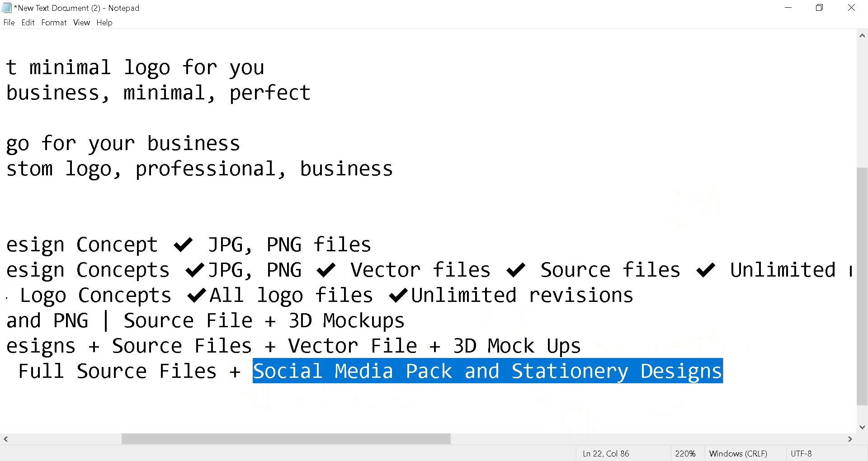
key(alt+Tab)
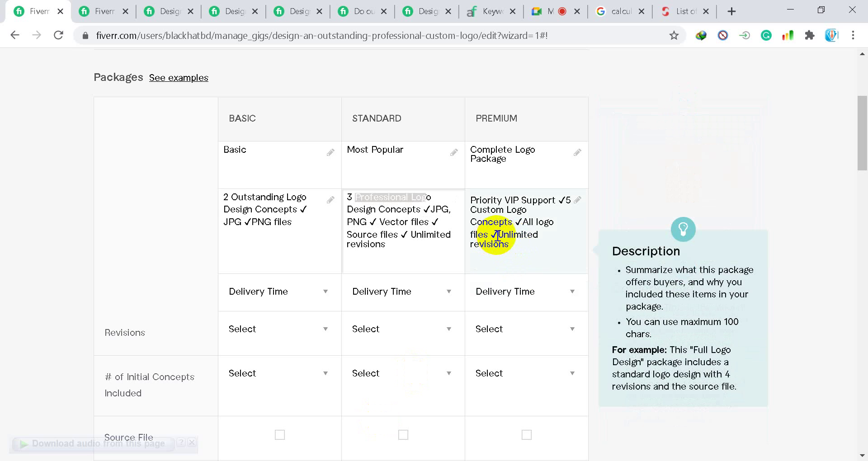
Try to insert the copied social media and stationery phrase before "Unlimited revisions" in the Premium description
click(496, 236)
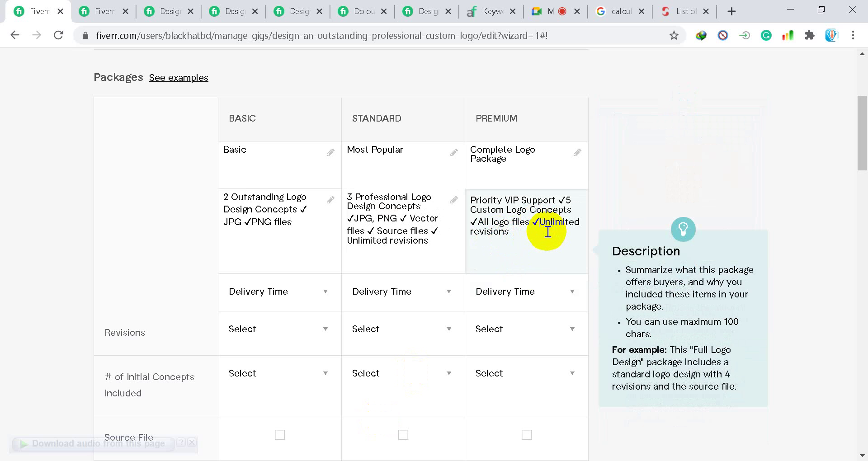
text(Social Media Pack a)
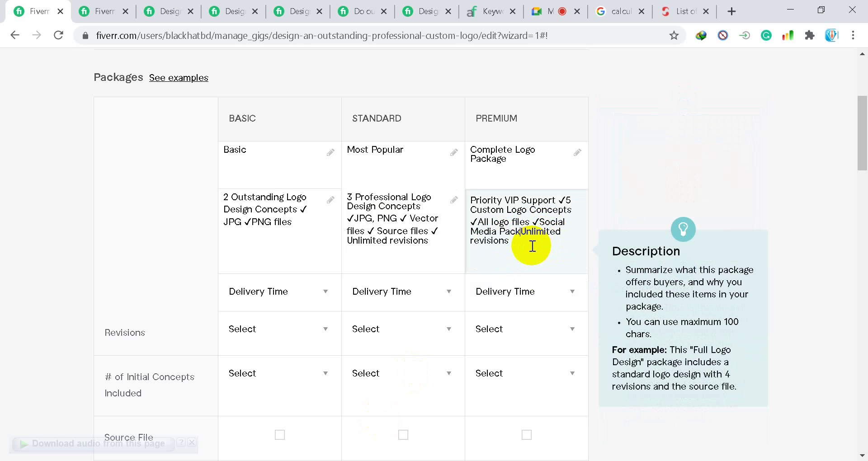
key(BackSpace)
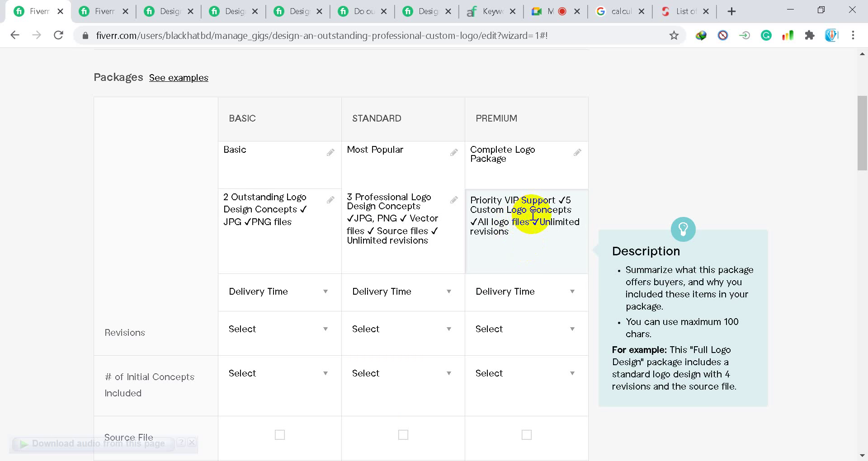
Remove "Priority VIP Support" from the Premium description and append "Social Media Pack and Stationery Designs" at its end
drag(558, 201, 465, 194)
key(BackSpace)
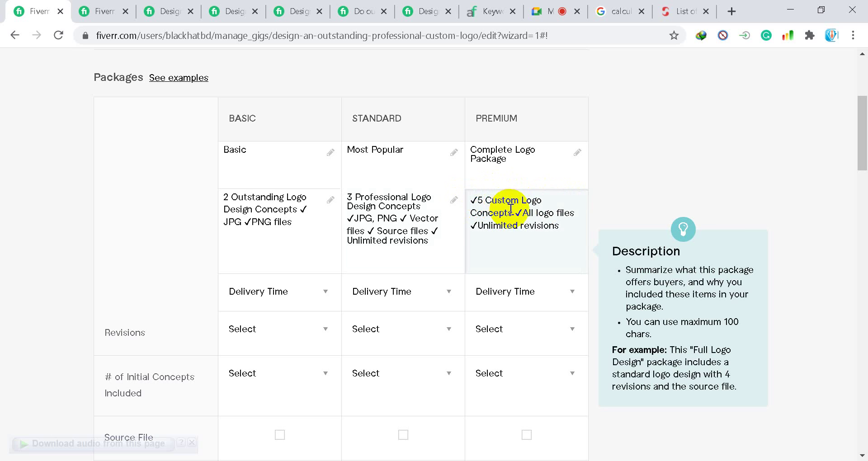
click(560, 233)
key(ctrl+v)
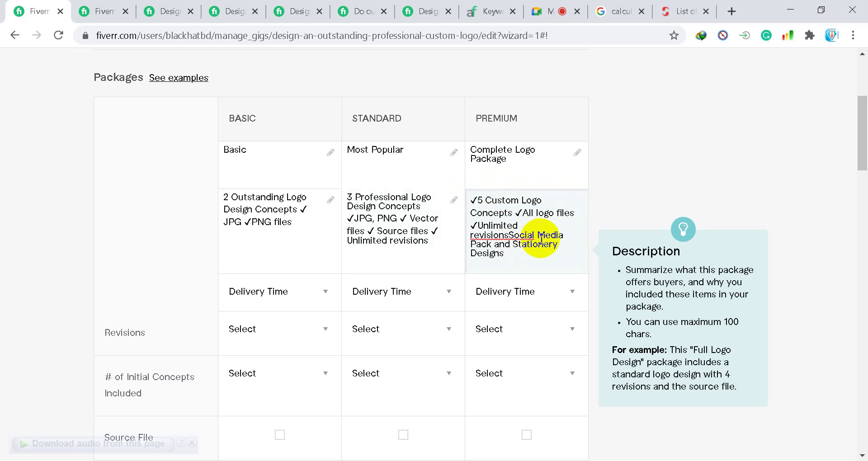
Move the leading ✓ mark of the Premium description to just before "Social Media Pack"
drag(478, 202, 471, 203)
key(ctrl+c)
key(BackSpace)
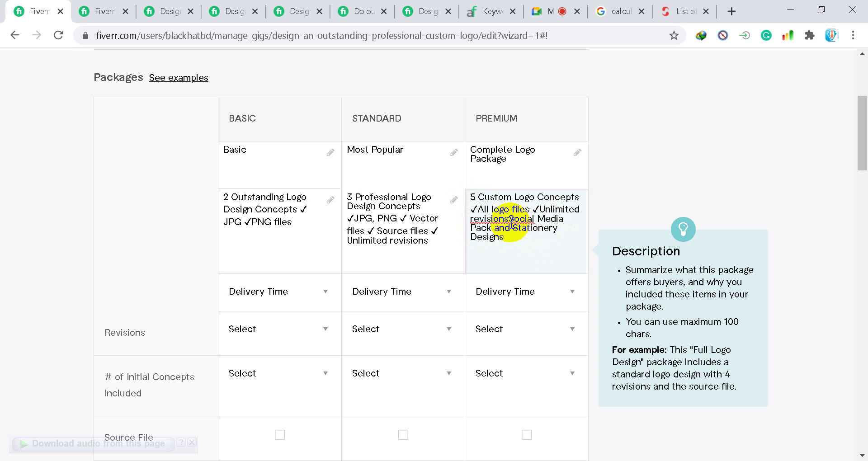
key(ctrl+v)
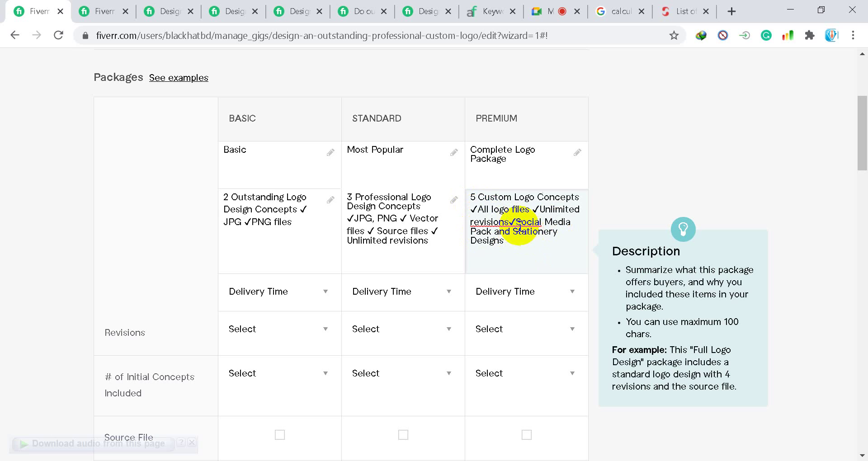
Move the item "✓Social Media Pack and Stationery Design" ahead of "✓Unlimited revisions" in the Premium description
drag(512, 220, 533, 238)
key(ctrl+c)
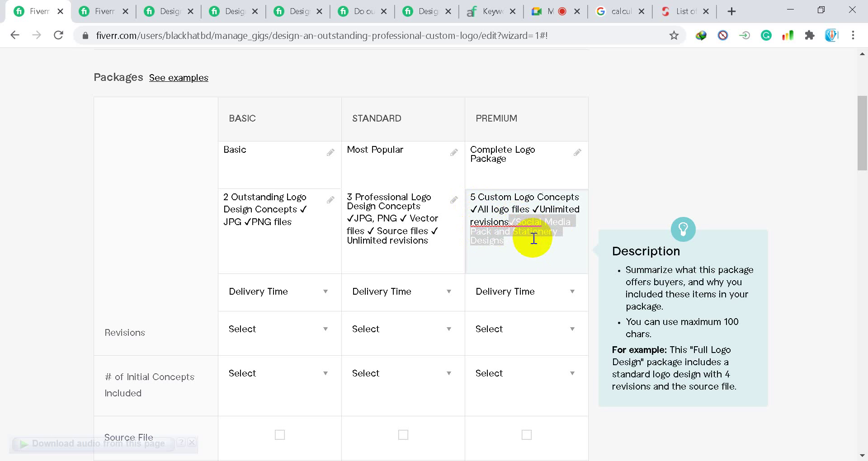
key(BackSpace)
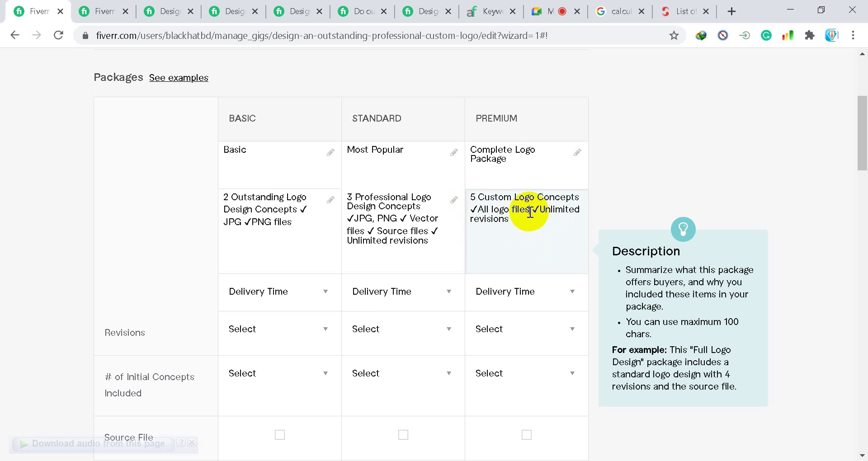
key(ctrl+v)
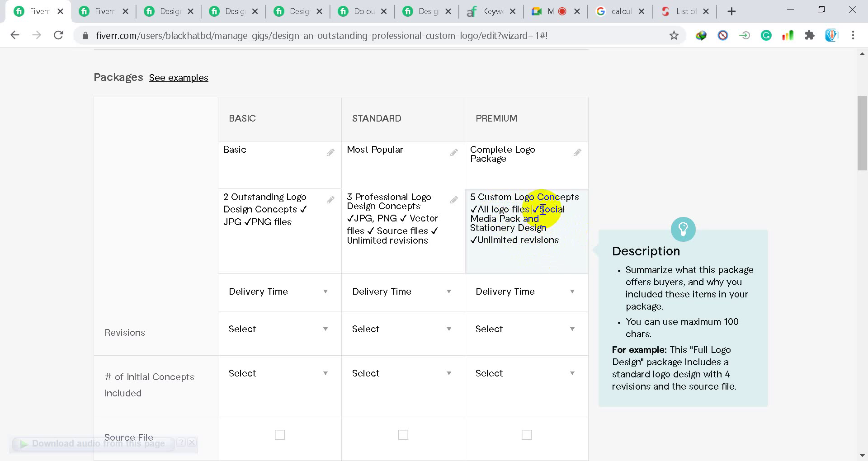
Finish editing the Premium description and dismiss the packages video pop-up
drag(540, 209, 547, 226)
click(619, 174)
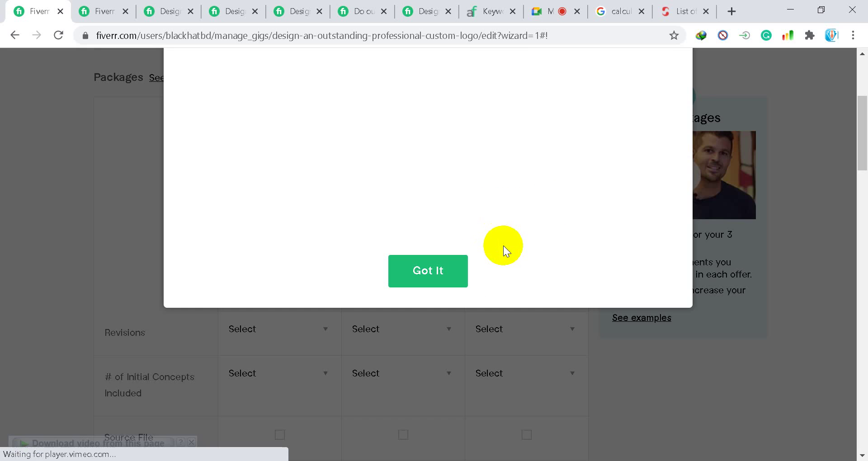
click(430, 271)
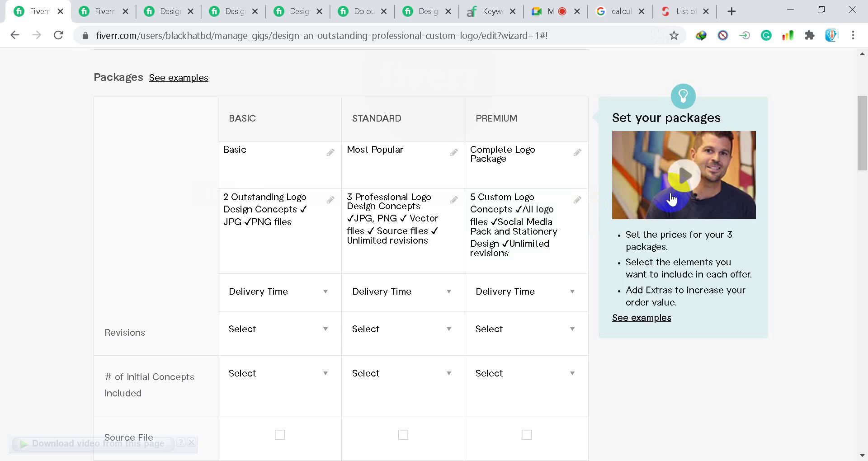
Set the delivery time to 2 days for the Basic package and 3 days for both Standard and Premium
click(320, 298)
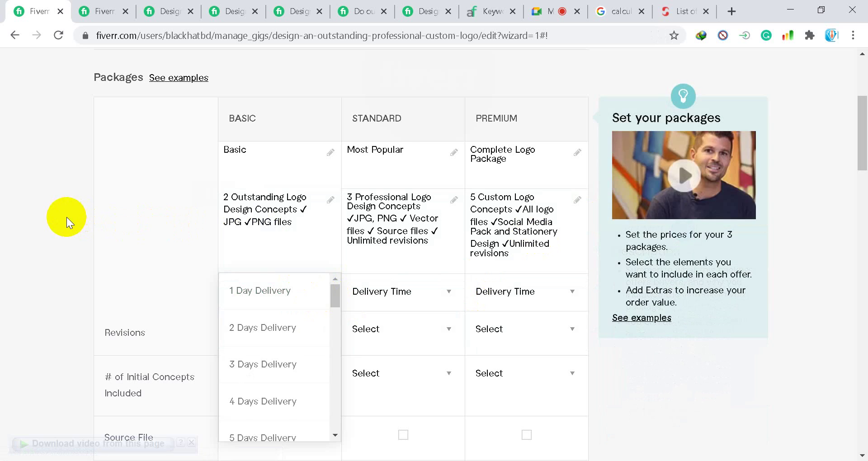
click(66, 217)
click(281, 294)
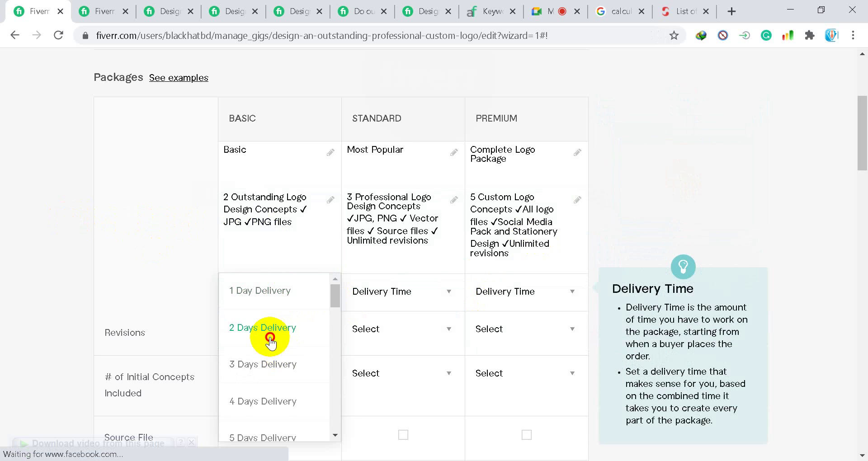
click(270, 339)
click(410, 291)
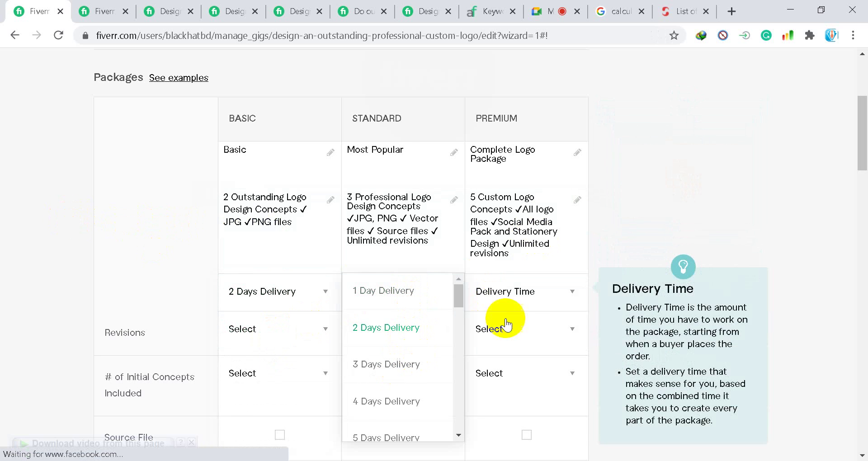
click(525, 295)
click(517, 365)
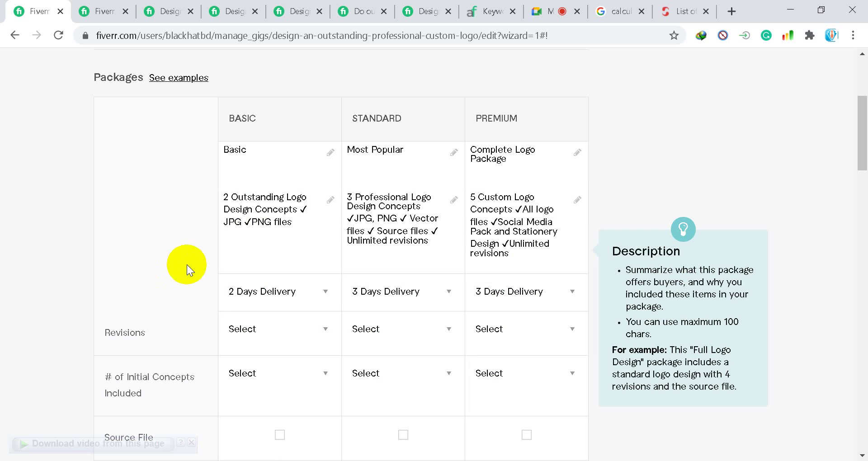
Change the delivery time to 1 day for the Basic package and 2 days for the Standard package
click(296, 298)
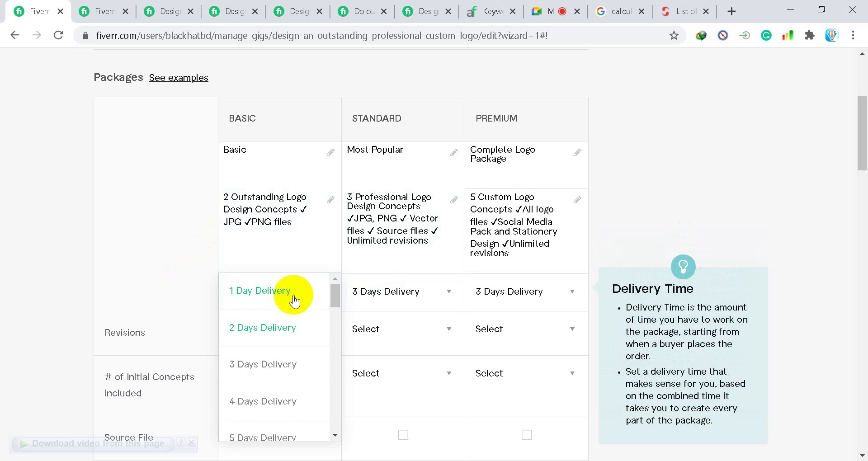
click(293, 298)
click(407, 300)
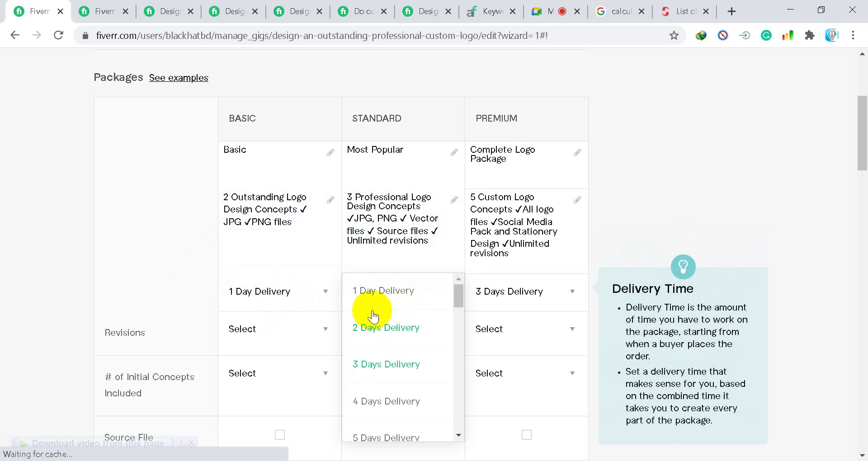
click(373, 319)
Change the delivery time to 3 days for the Basic package and 2 days for the Premium package
click(289, 295)
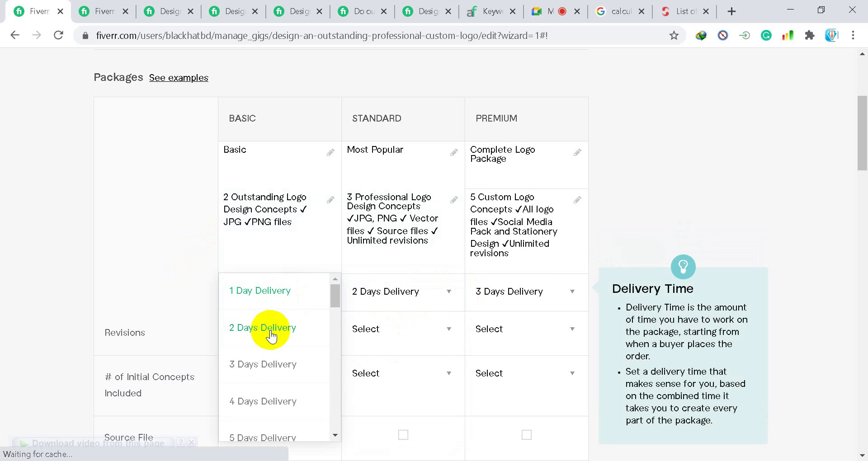
click(272, 336)
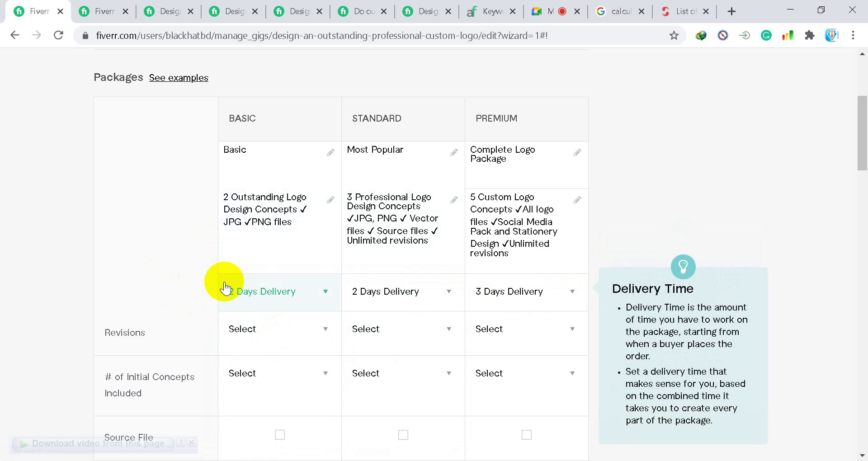
click(302, 295)
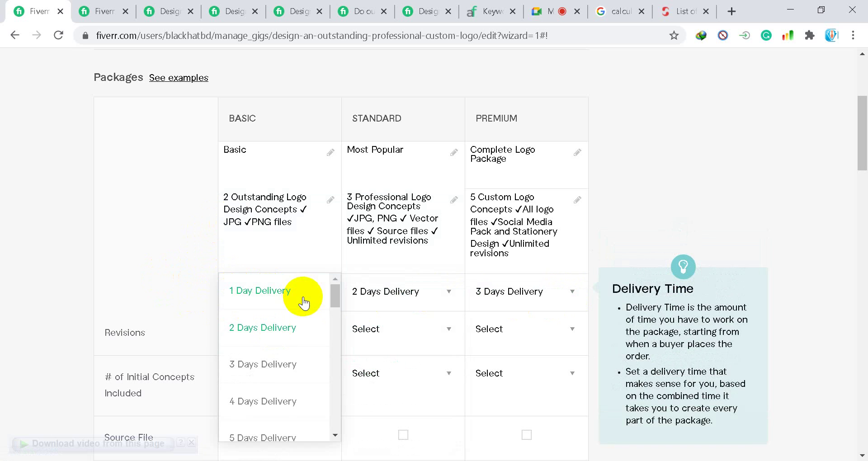
click(278, 364)
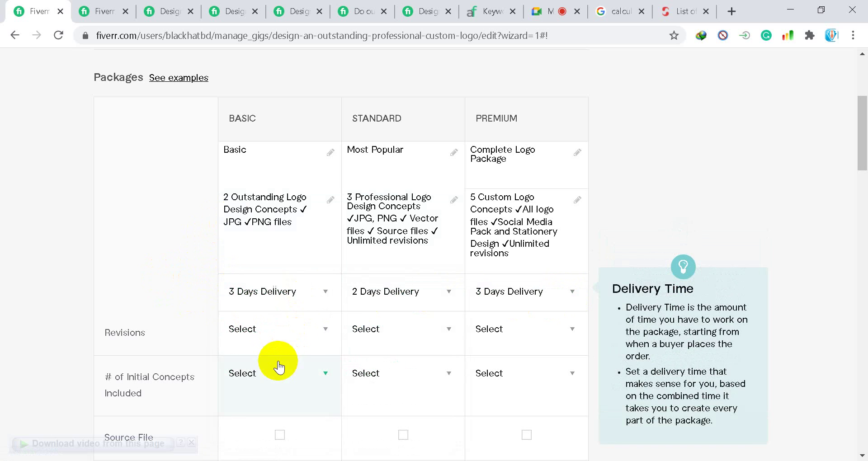
click(533, 295)
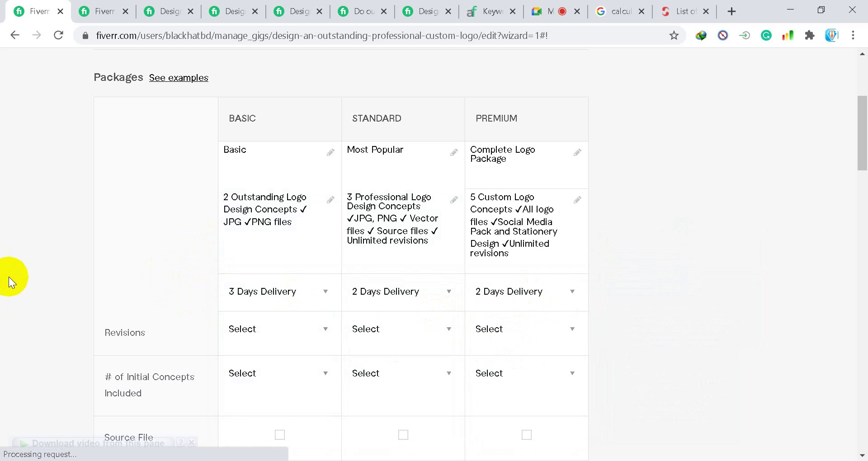
scroll(183, 257, down, 2)
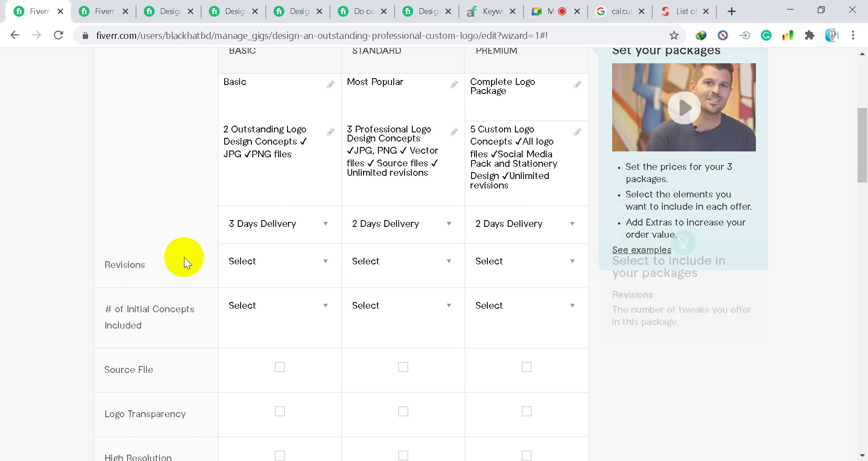
click(551, 6)
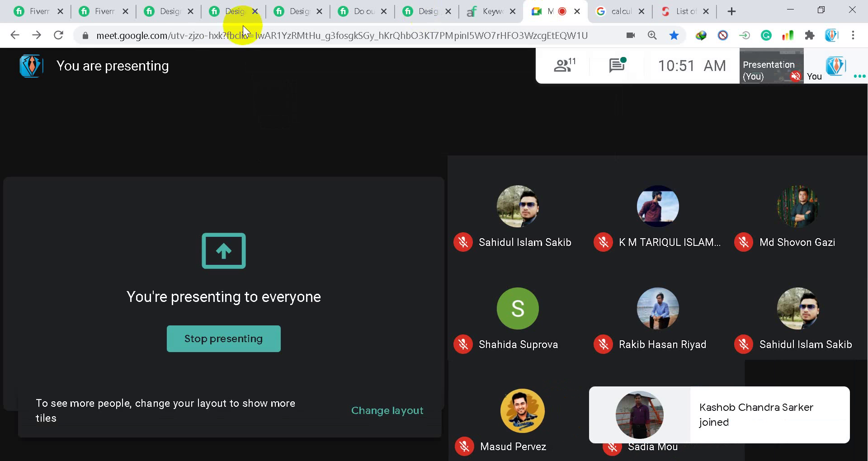
click(105, 11)
click(50, 11)
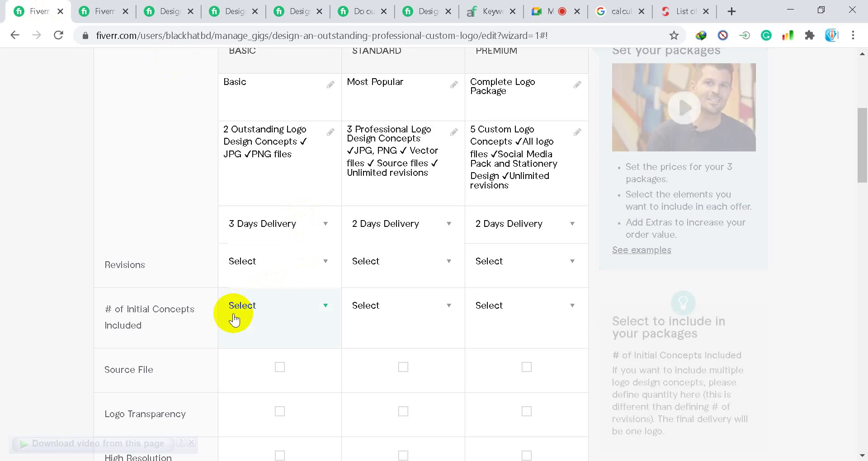
Set the revisions to 5 for the Basic package and Unlimited for both Standard and Premium
click(314, 272)
scroll(269, 324, down, 3)
scroll(267, 321, down, 3)
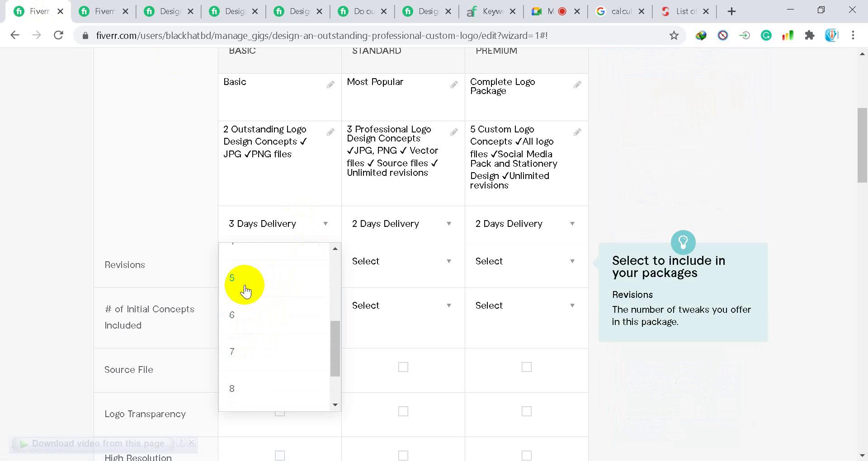
click(245, 292)
click(398, 267)
scroll(407, 316, down, 5)
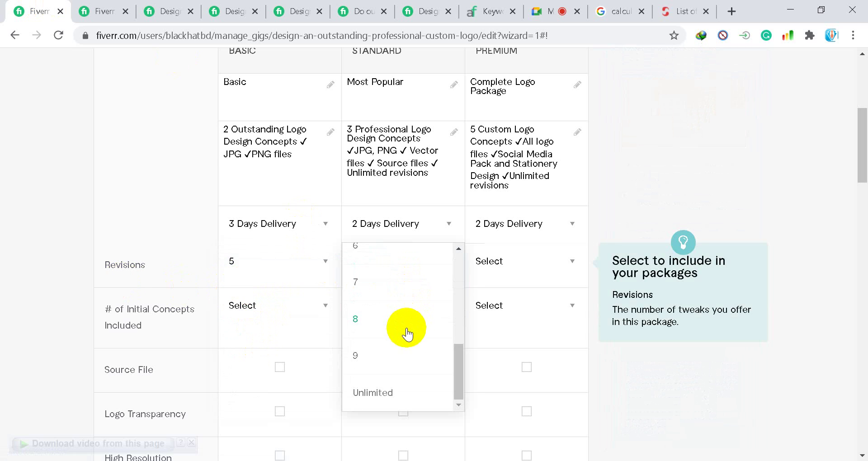
click(386, 393)
click(514, 278)
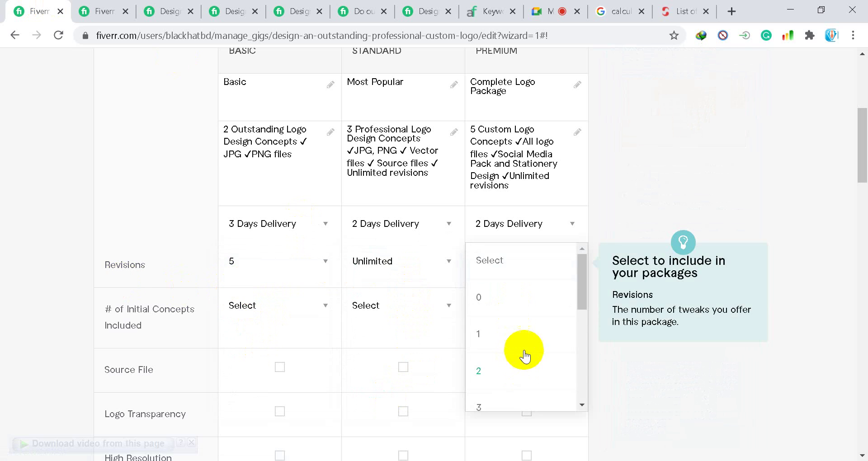
scroll(520, 354, down, 5)
click(498, 393)
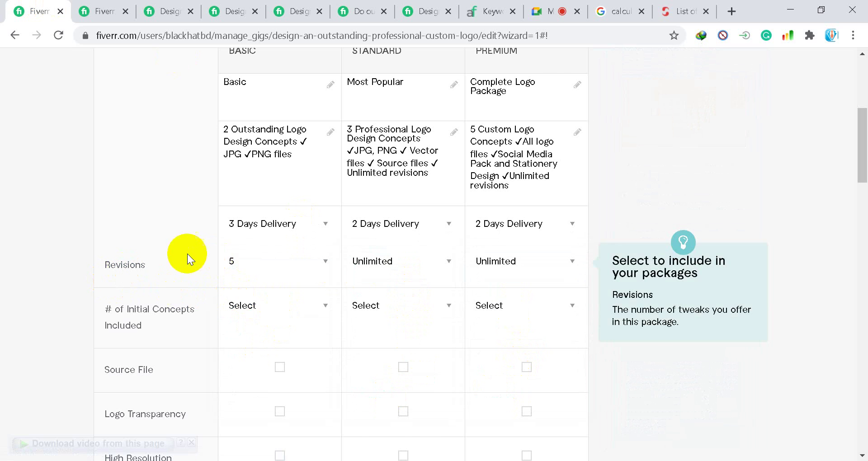
Set the number of initial concepts included to 2 for the Basic package and 3 for the Standard package
scroll(257, 355, down, 1)
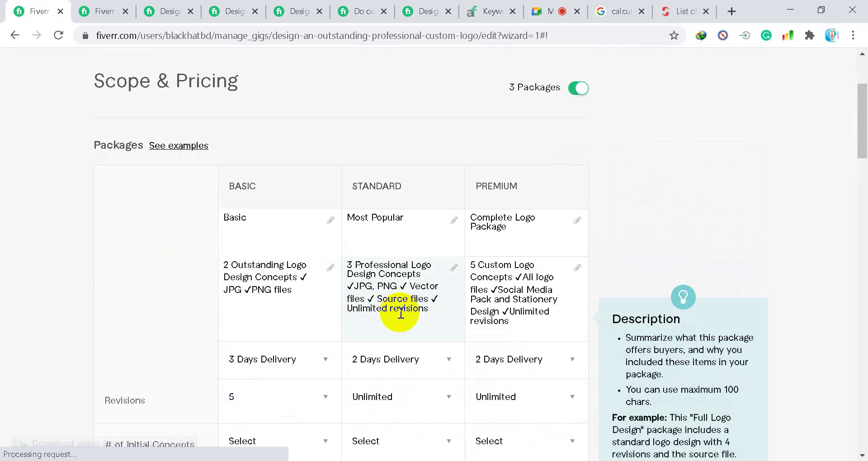
scroll(316, 274, down, 3)
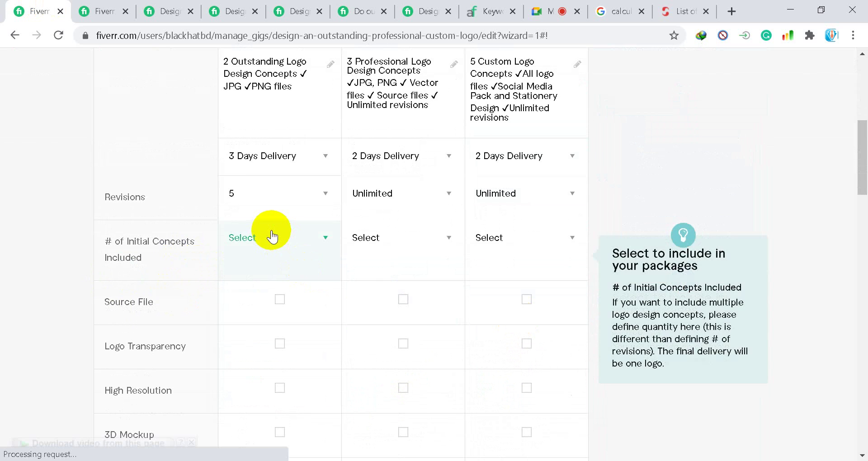
scroll(276, 240, up, 1)
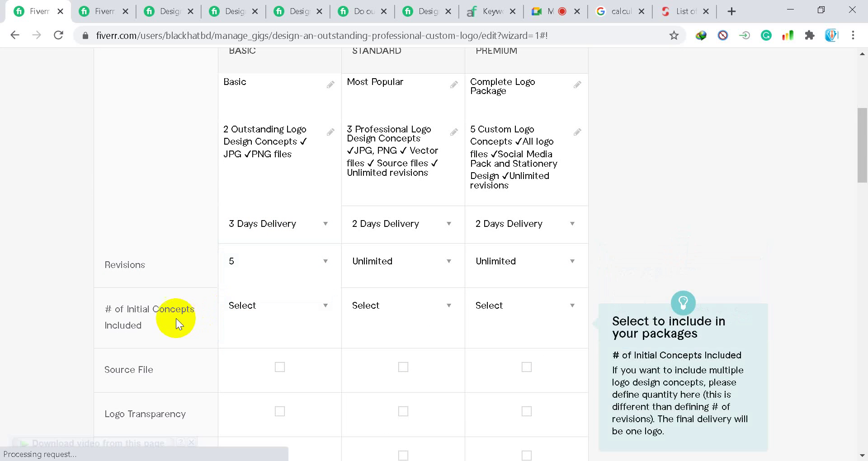
scroll(145, 270, up, 1)
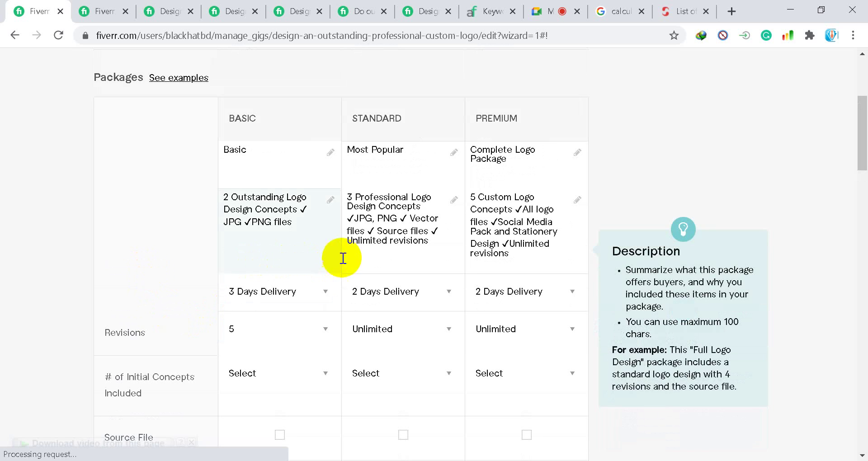
scroll(68, 300, down, 2)
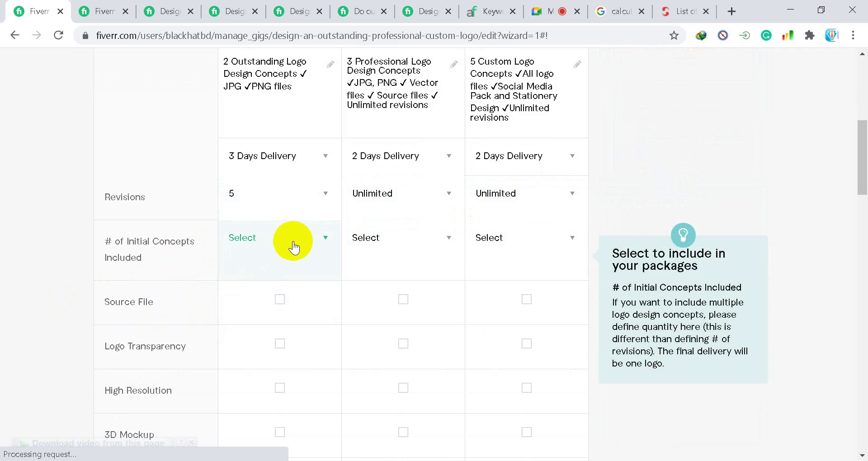
scroll(190, 207, up, 1)
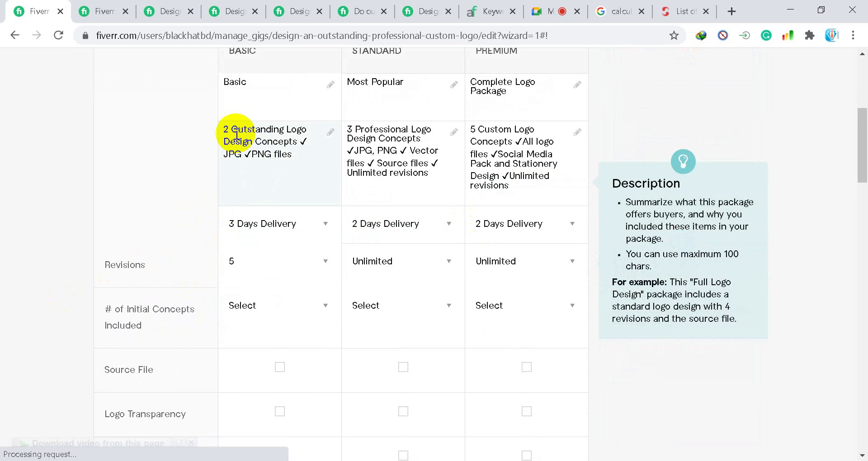
click(300, 312)
click(251, 378)
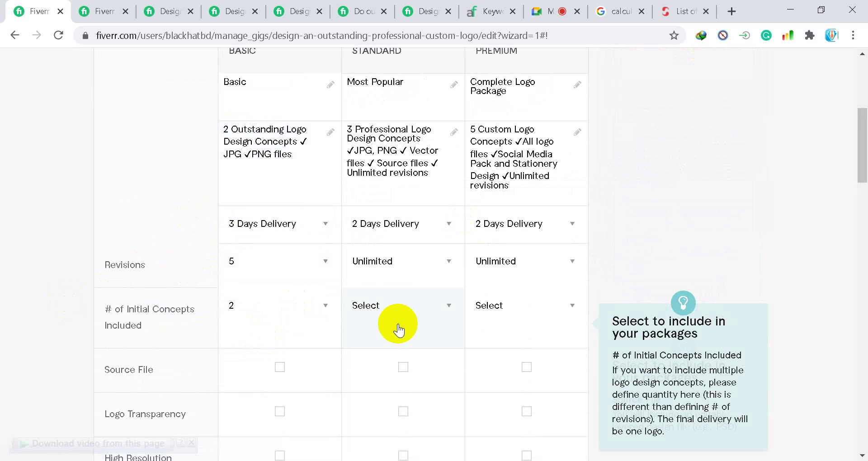
click(401, 326)
click(382, 415)
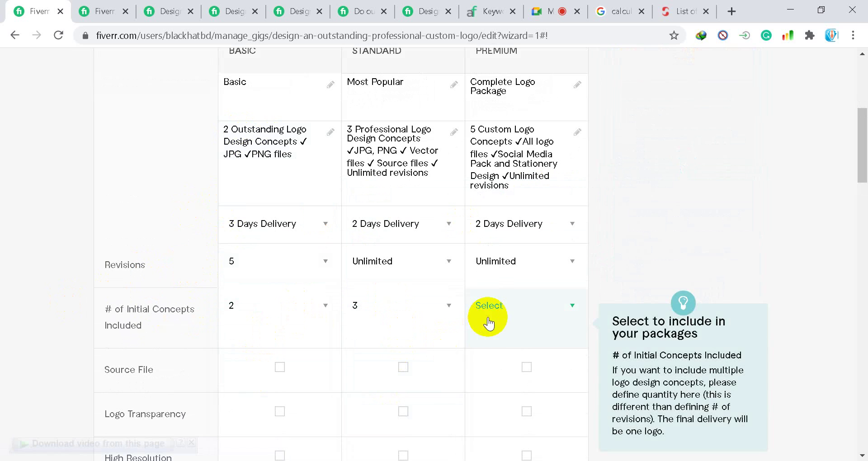
Include 3D Mockup in the Premium package and set its number of initial concepts to 5
click(495, 323)
scroll(511, 343, down, 1)
scroll(501, 423, down, 1)
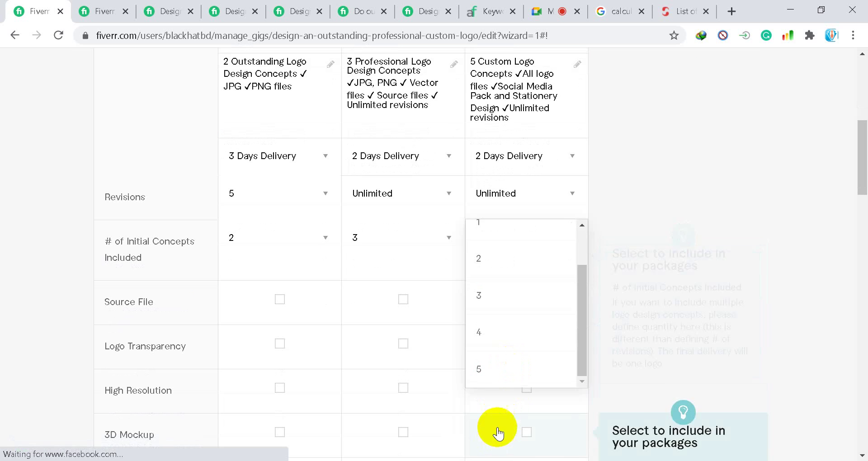
click(498, 431)
click(517, 241)
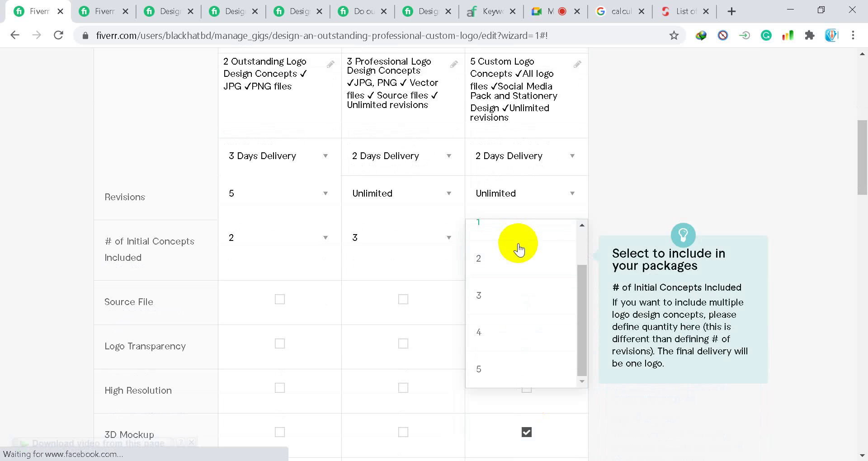
click(500, 362)
Compare the concept counts in the package descriptions with the values chosen for initial concepts included
scroll(248, 240, up, 2)
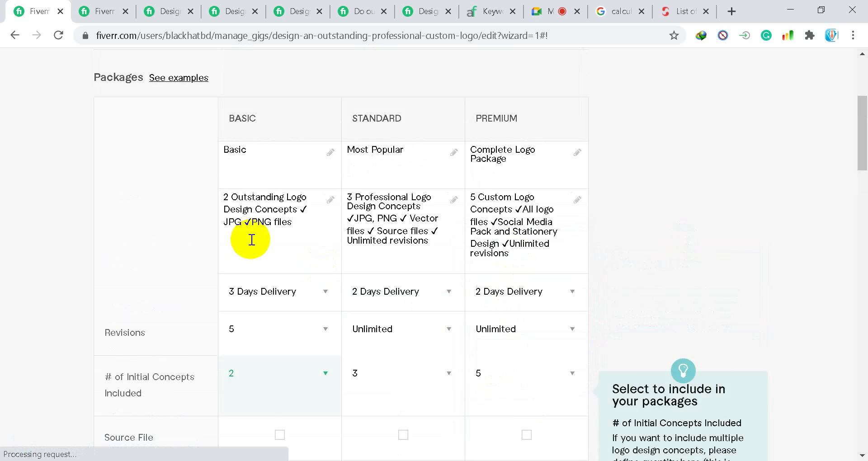
click(234, 201)
click(105, 248)
scroll(105, 248, down, 1)
scroll(281, 219, down, 1)
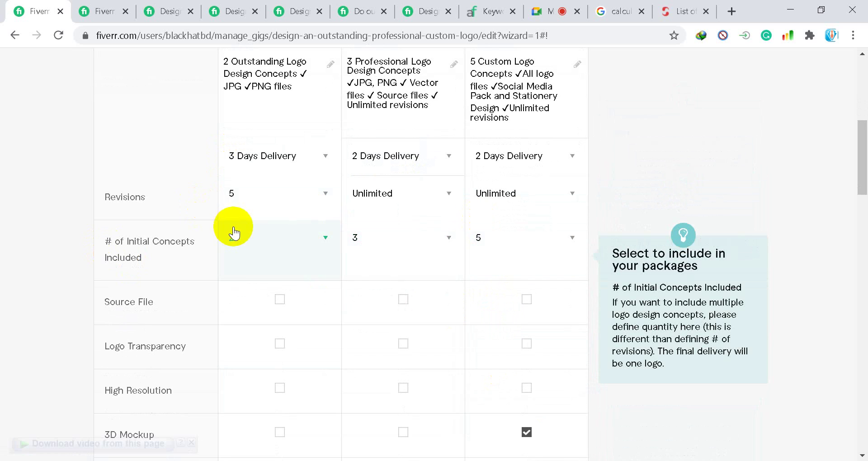
scroll(271, 217, up, 1)
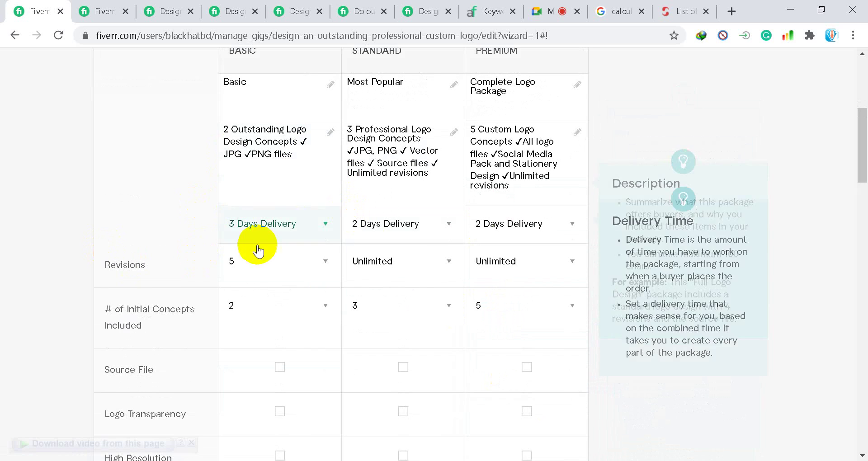
scroll(199, 194, up, 2)
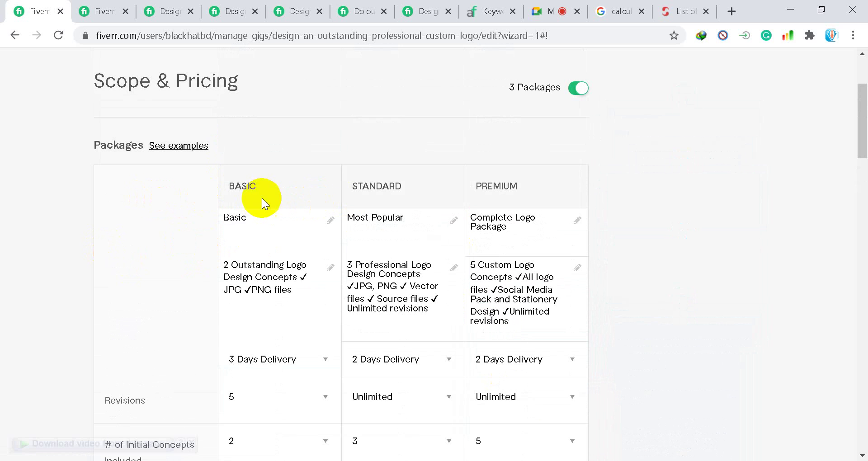
scroll(175, 215, down, 3)
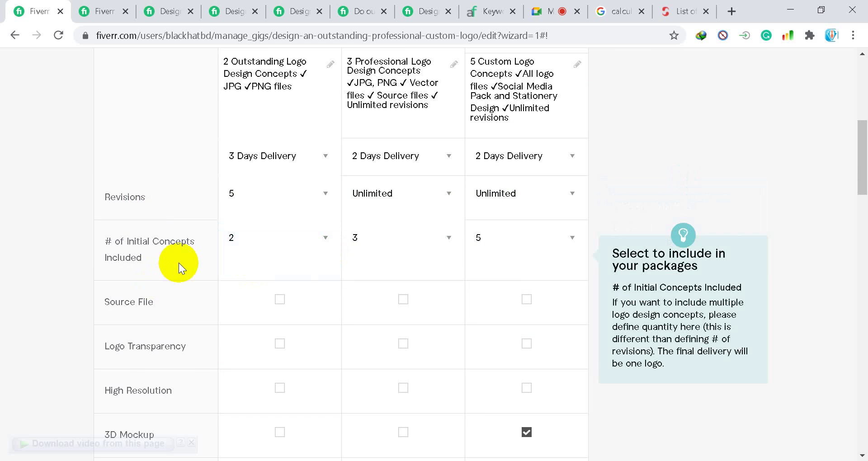
Include Logo Transparency and High Resolution in the Basic package
scroll(287, 229, up, 2)
scroll(271, 229, down, 3)
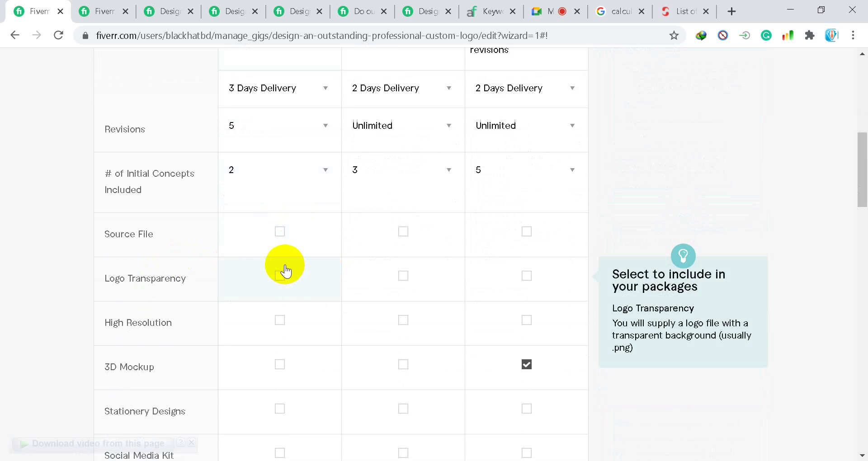
click(281, 322)
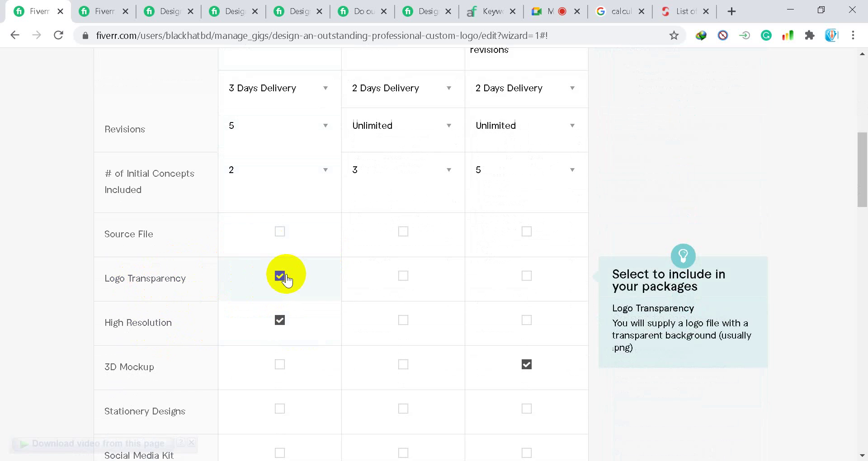
scroll(130, 257, up, 5)
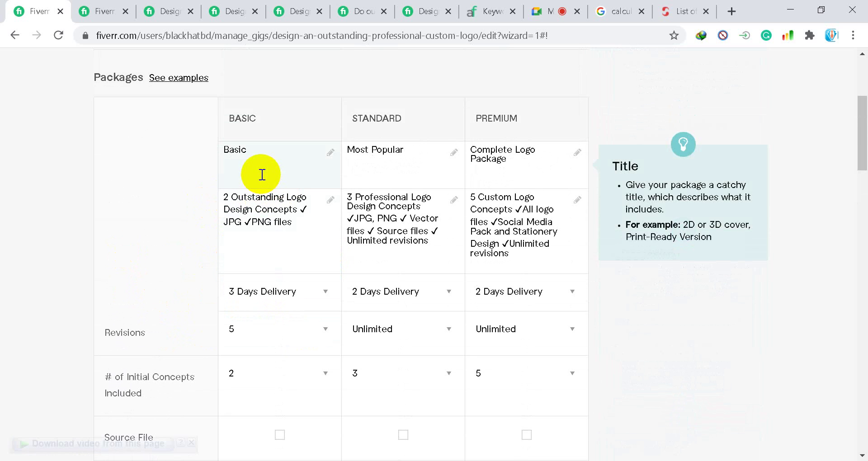
scroll(289, 226, down, 6)
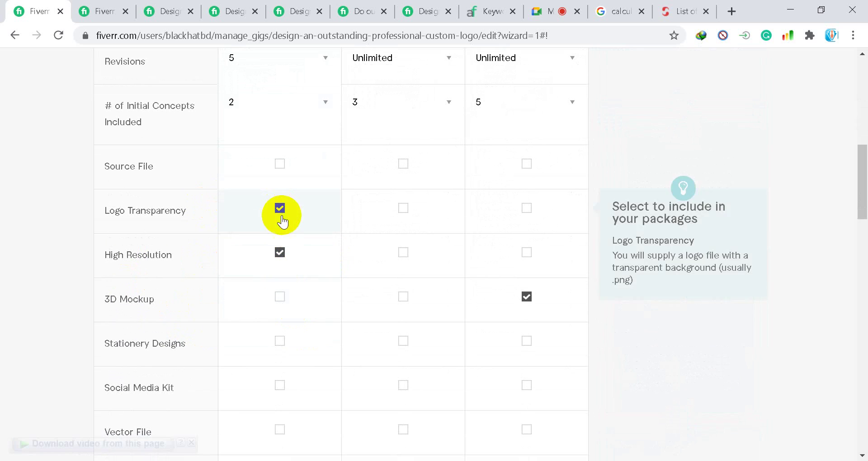
Include Source File, Logo Transparency, High Resolution, 3D Mockup and Vector File in the Standard package
scroll(278, 248, up, 3)
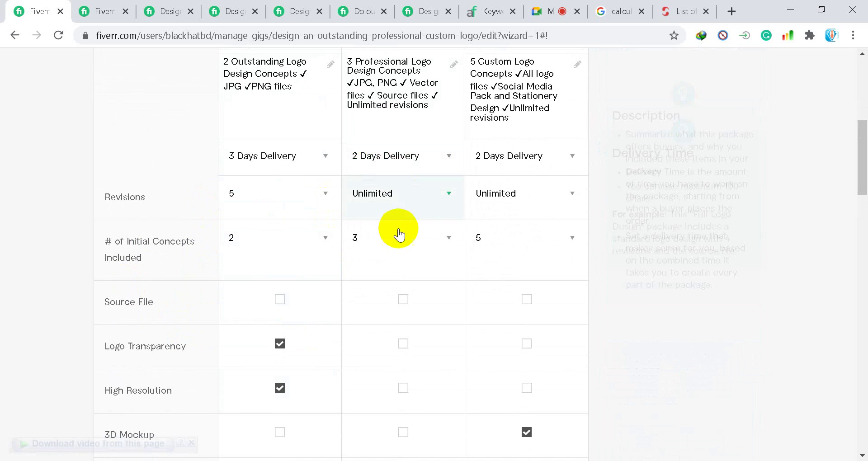
scroll(406, 292, down, 3)
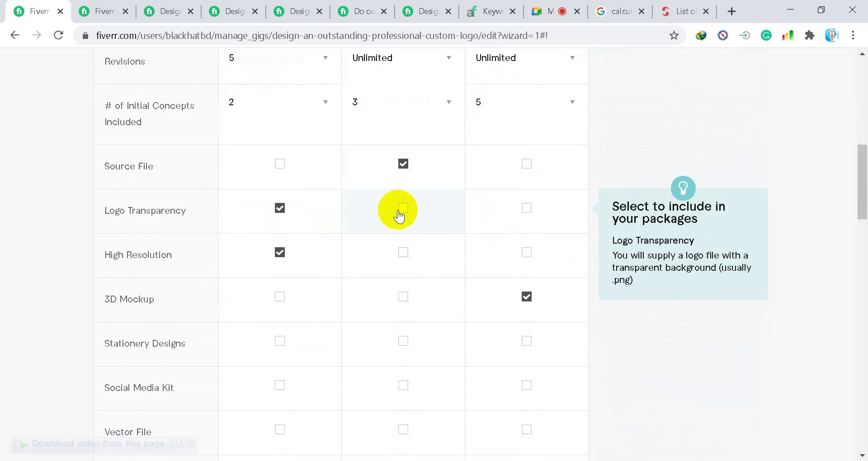
click(404, 297)
scroll(396, 340, down, 3)
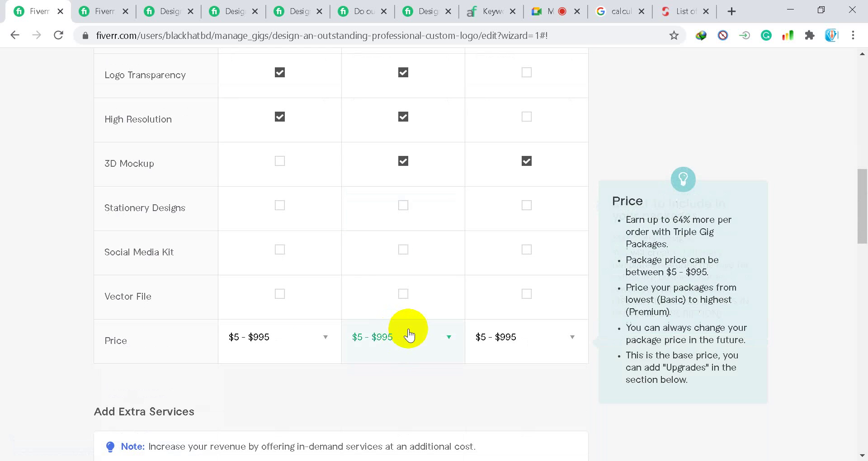
click(402, 295)
Include Source File, Logo Transparency, High Resolution, Stationery Designs, Social Media Kit and Vector File in the Premium package
scroll(229, 288, up, 3)
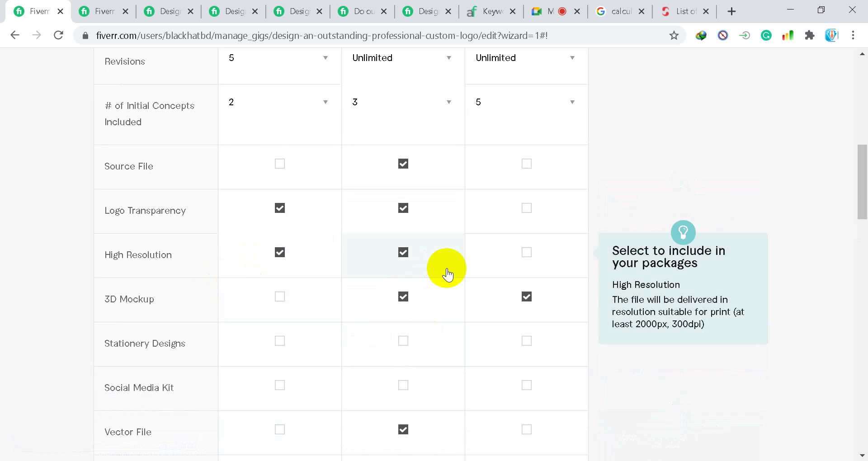
click(526, 165)
click(527, 253)
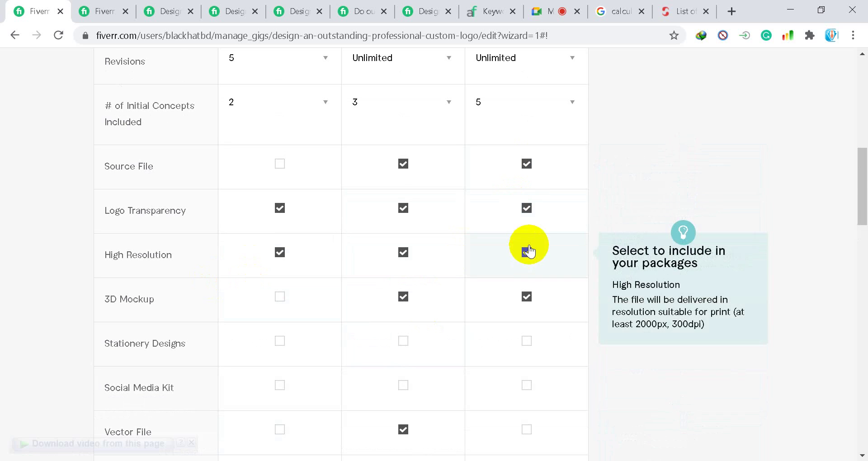
scroll(534, 226, down, 4)
click(527, 138)
click(527, 183)
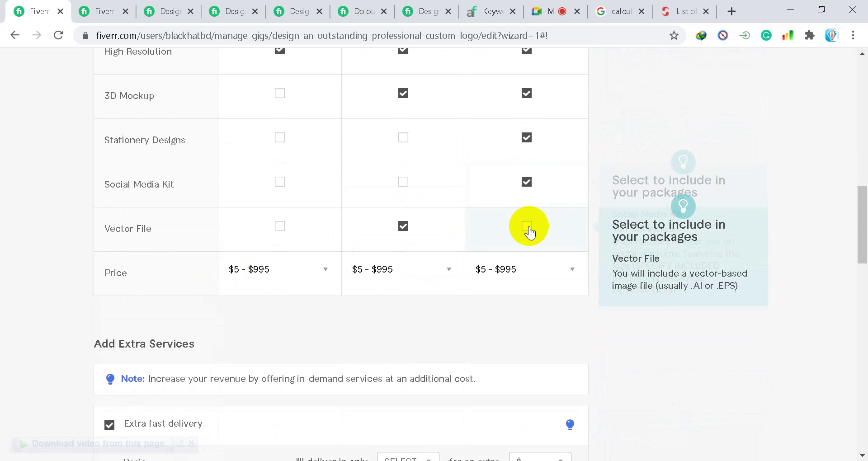
scroll(508, 246, up, 6)
scroll(419, 267, down, 6)
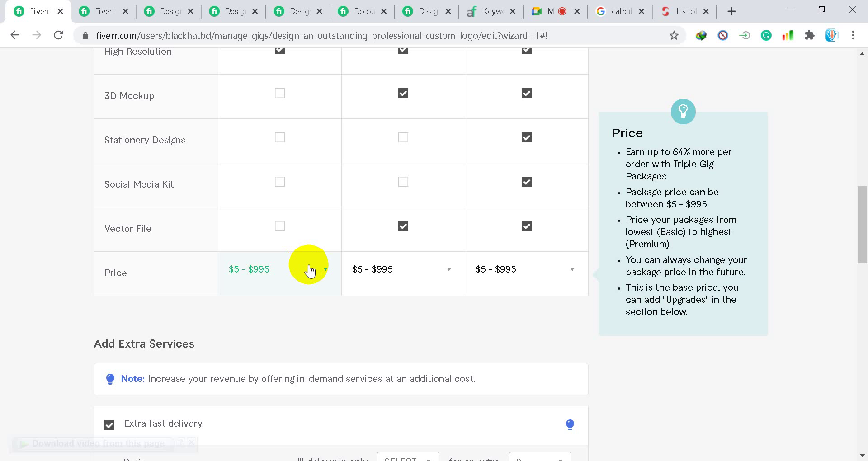
Switch to the Fiverr search results and search the services for "perfect logo"
click(113, 10)
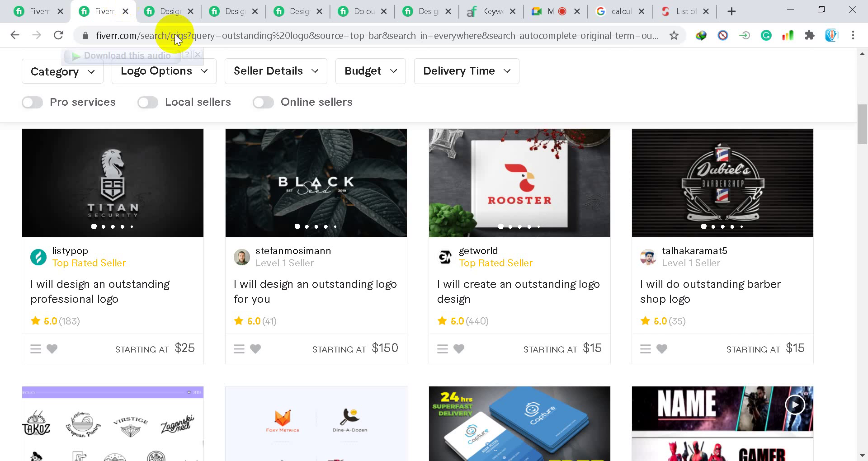
scroll(236, 103, up, 3)
scroll(235, 103, up, 2)
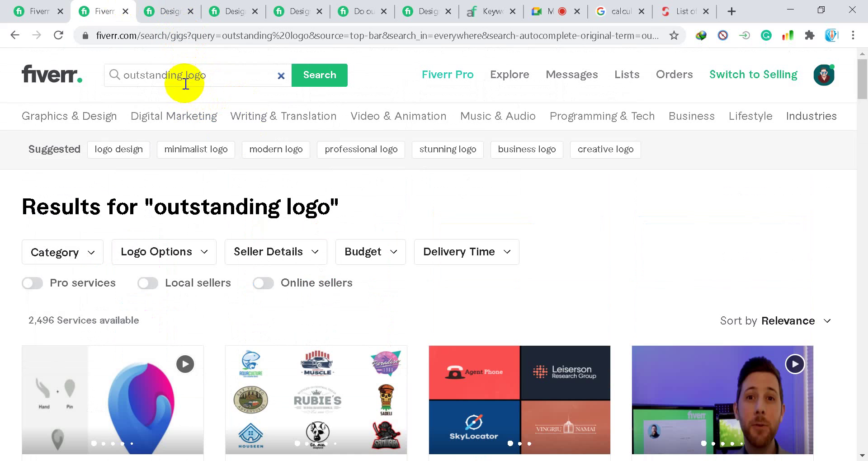
drag(180, 78, 99, 79)
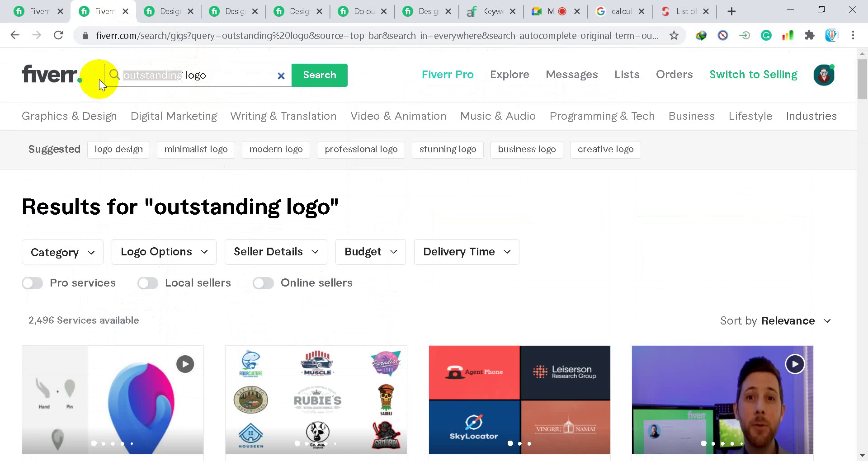
text(per)
text(fect)
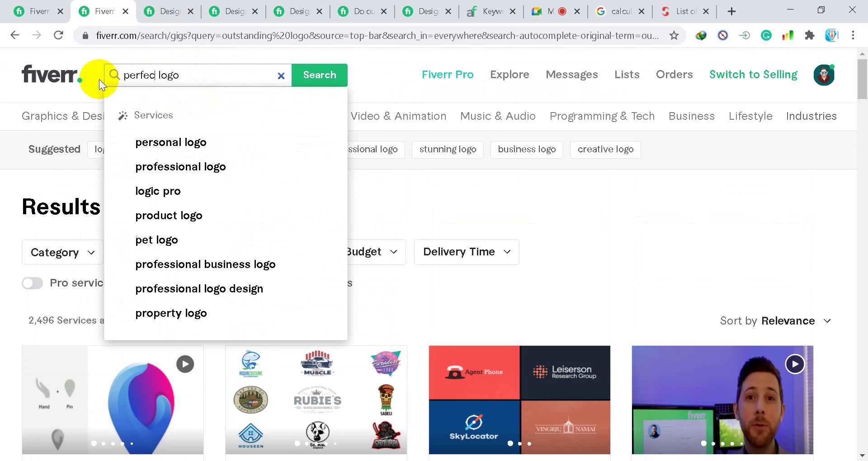
key(Return)
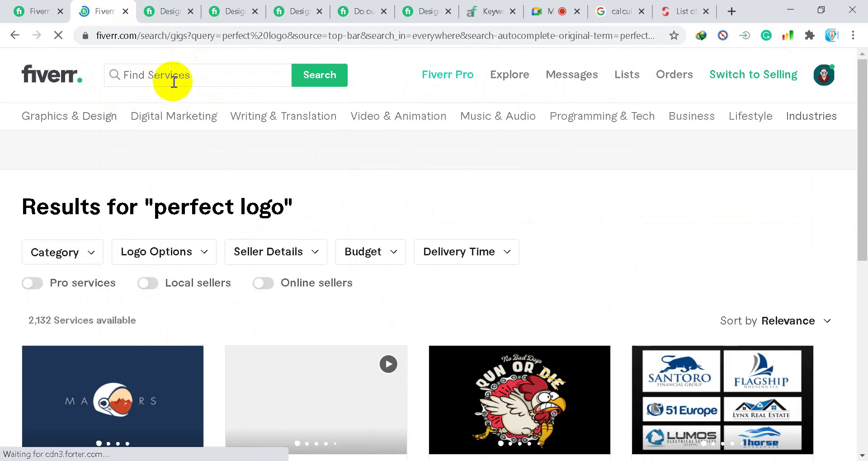
Search the Fiverr services for "outstanding logo" again
click(170, 77)
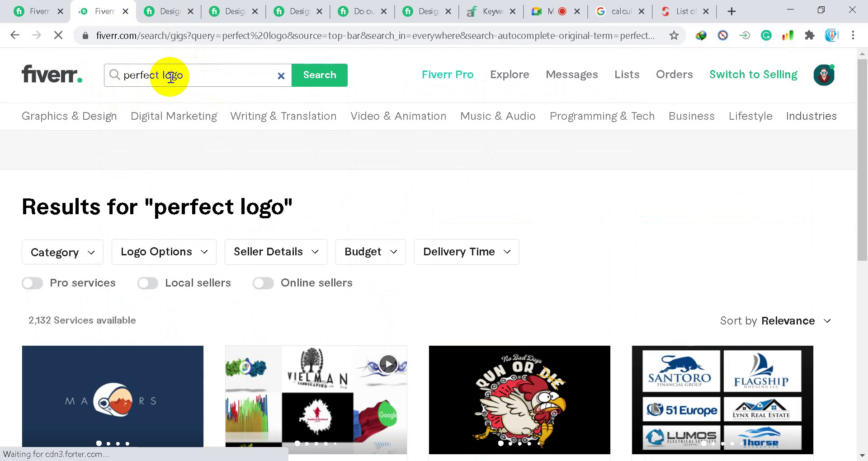
drag(160, 76, 109, 85)
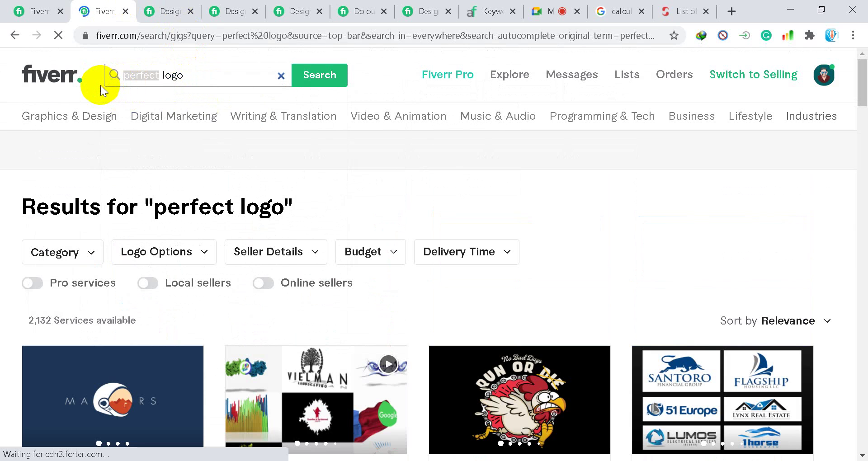
text(outstanding)
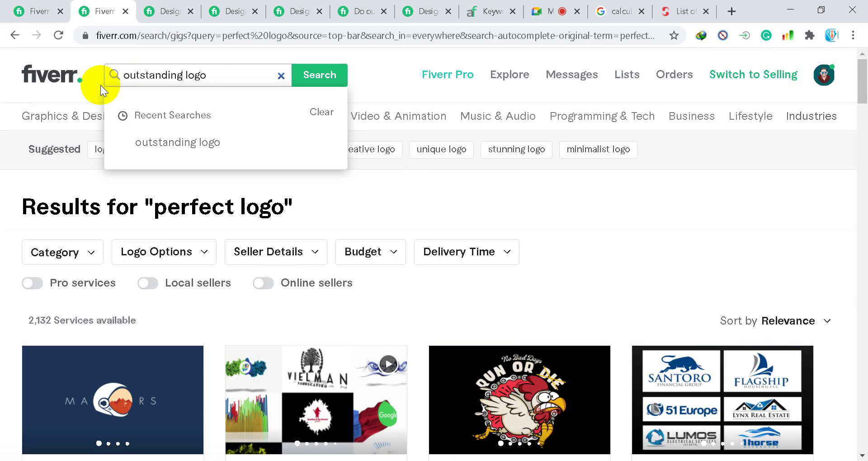
key(Return)
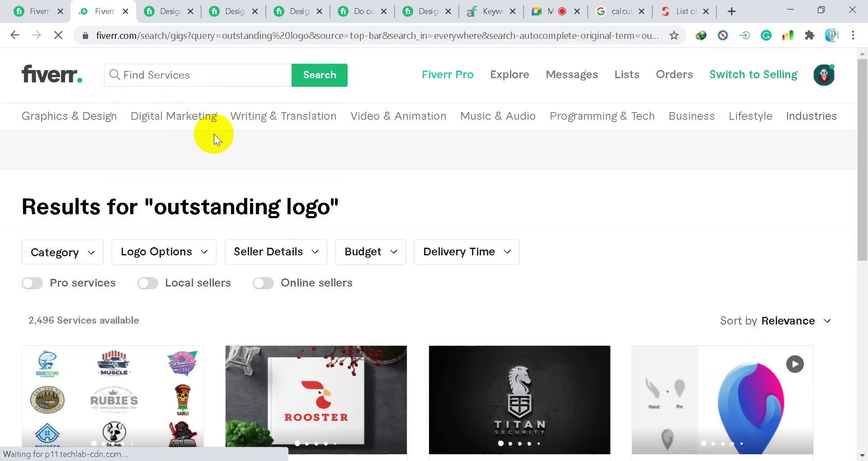
Compare the starting prices of competing gigs on the first page of "outstanding logo" results, and return to the gig's package pricing
scroll(105, 182, down, 5)
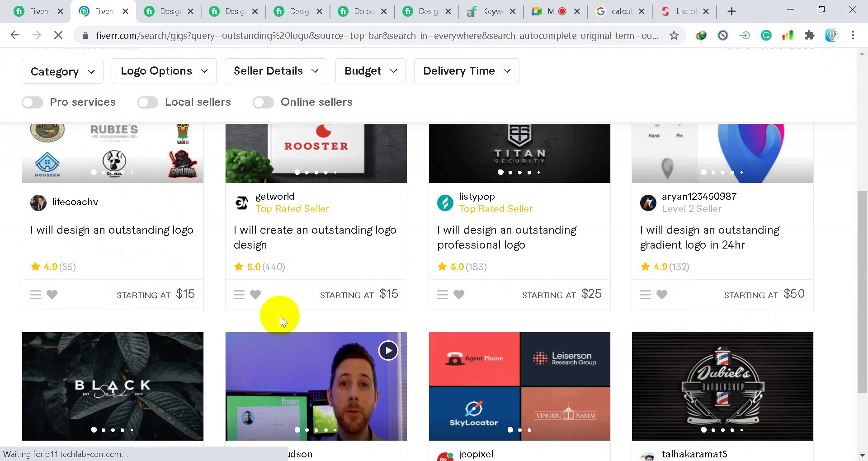
scroll(790, 223, down, 4)
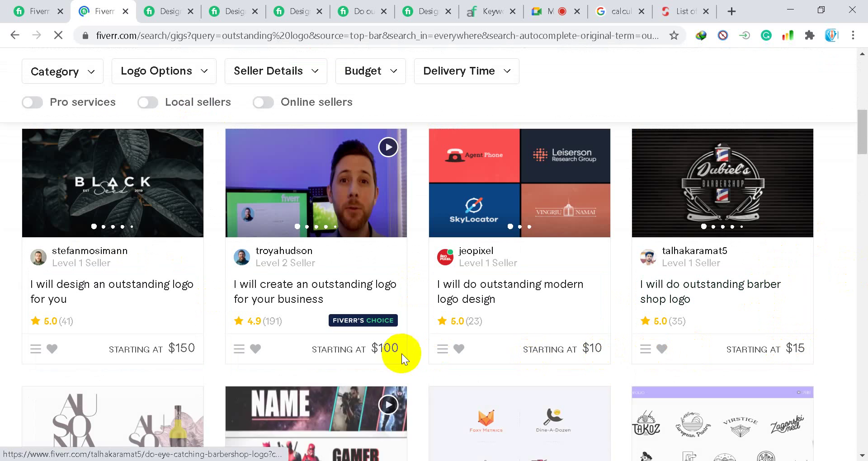
scroll(175, 358, down, 5)
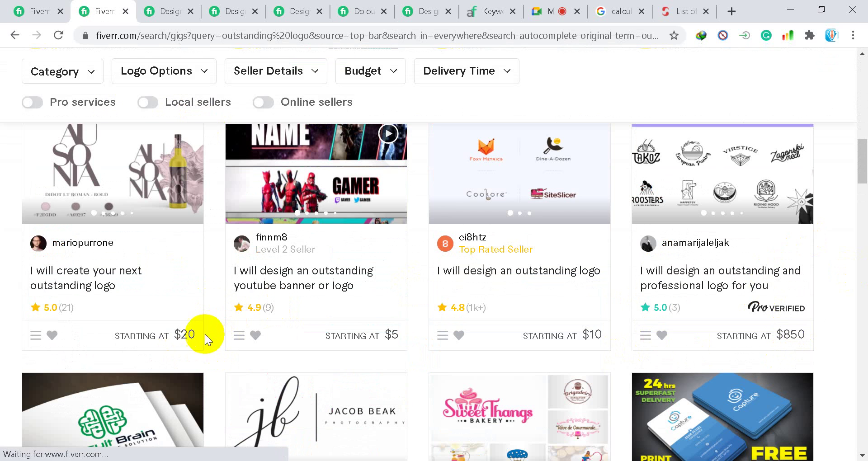
scroll(815, 337, down, 4)
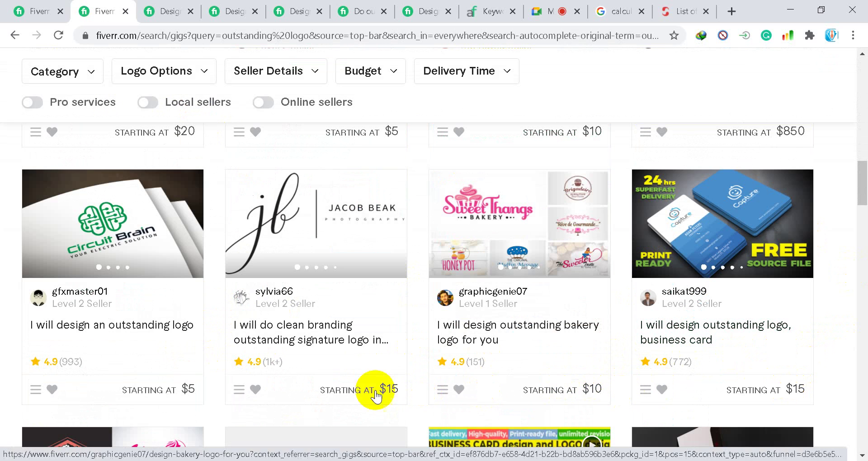
scroll(244, 393, down, 5)
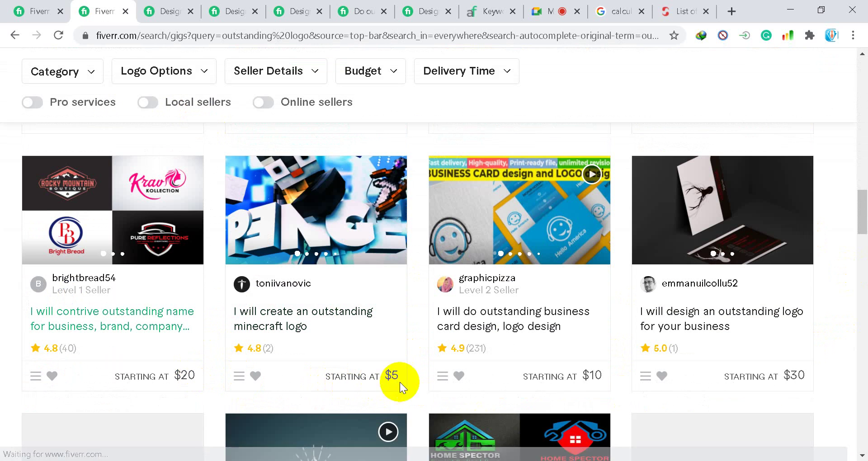
scroll(787, 376, down, 3)
scroll(796, 378, down, 3)
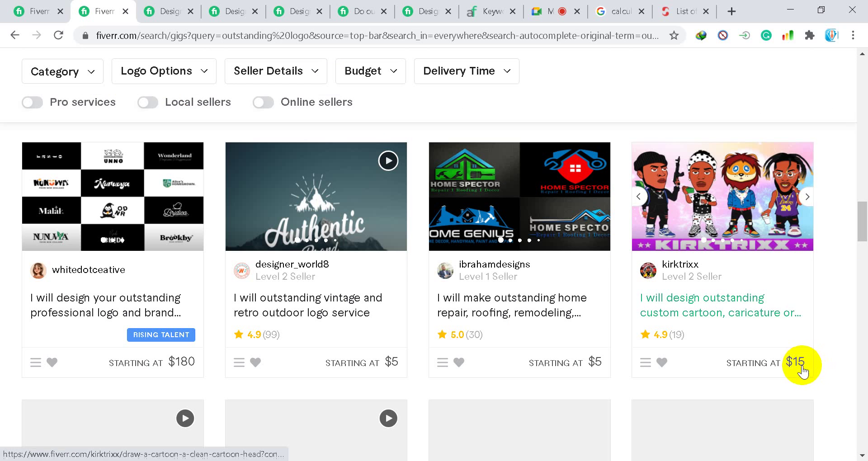
scroll(240, 353, down, 5)
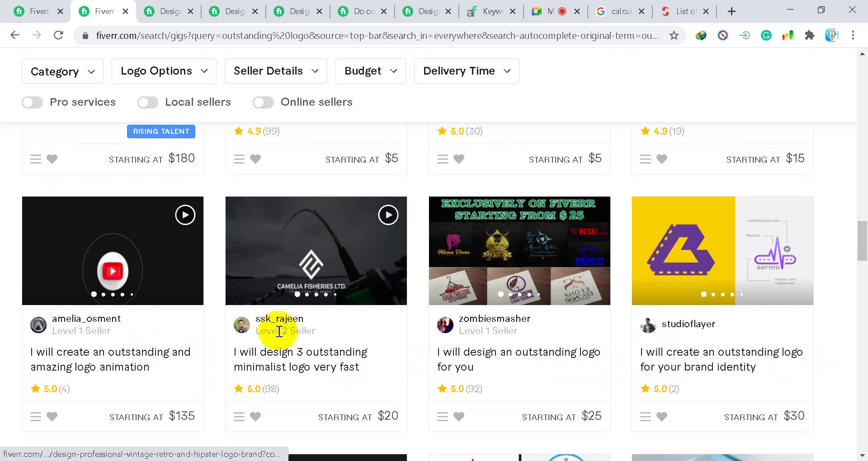
scroll(197, 407, down, 2)
click(295, 398)
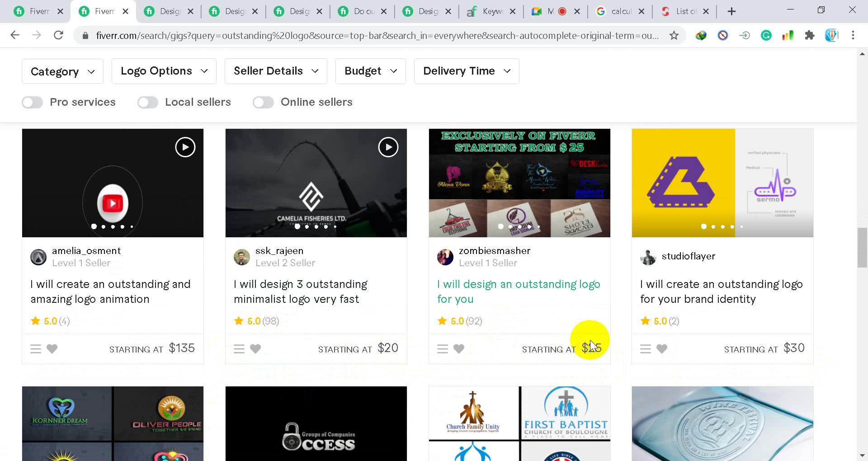
scroll(787, 355, down, 3)
scroll(769, 359, down, 2)
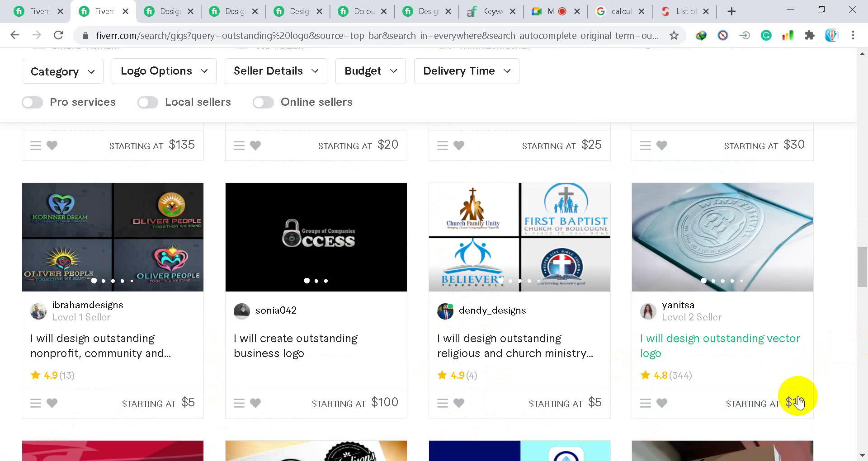
scroll(224, 409, down, 6)
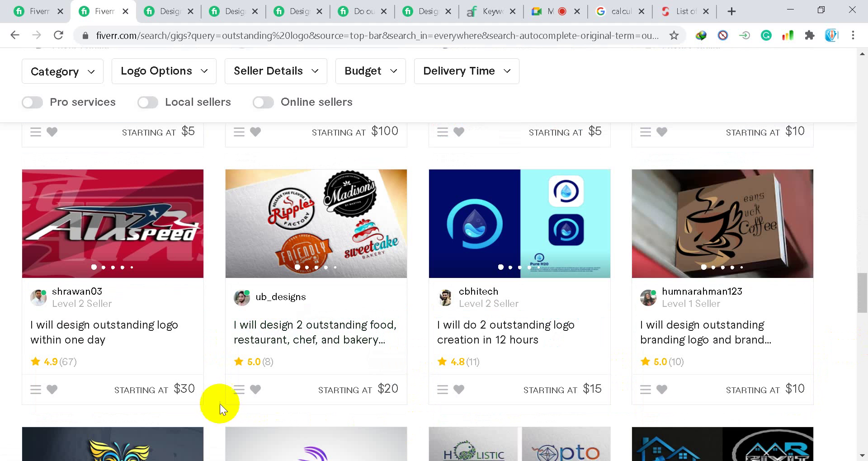
scroll(837, 351, down, 7)
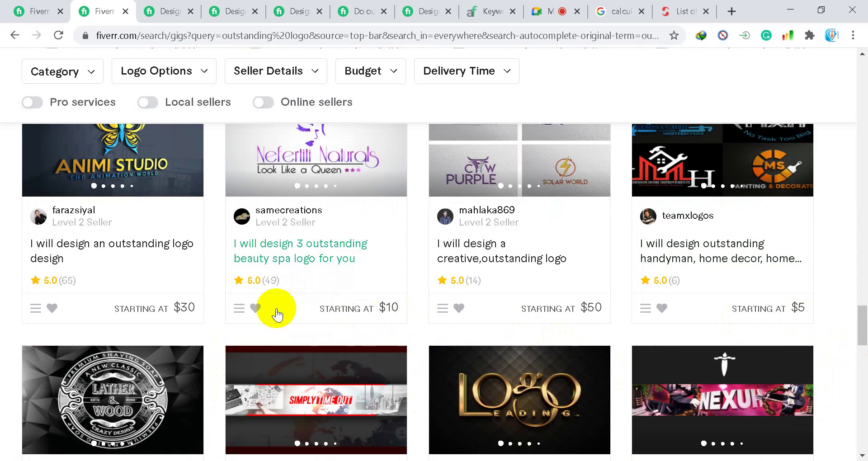
scroll(210, 310, down, 6)
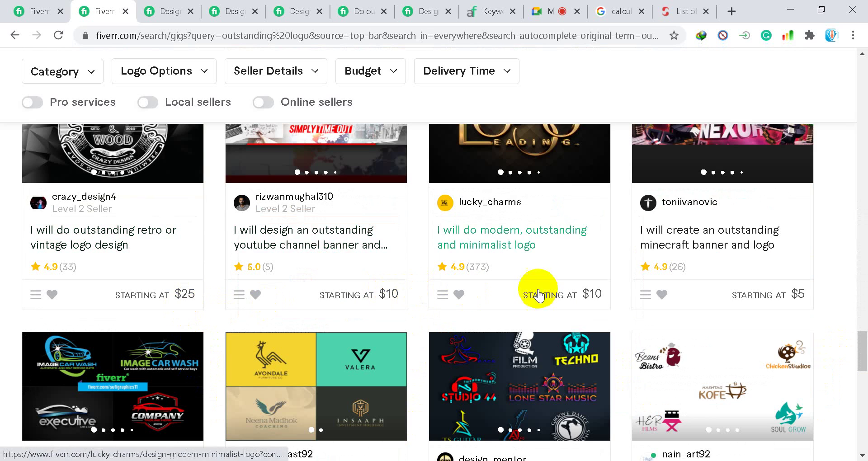
scroll(796, 307, down, 5)
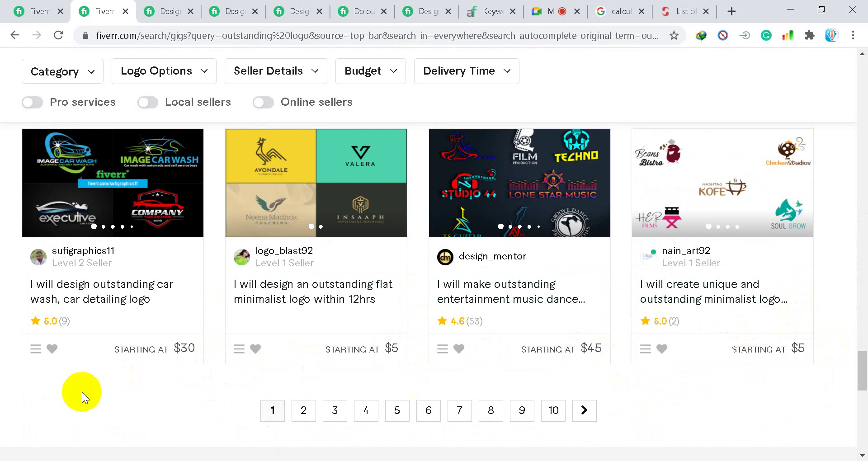
drag(863, 373, 862, 68)
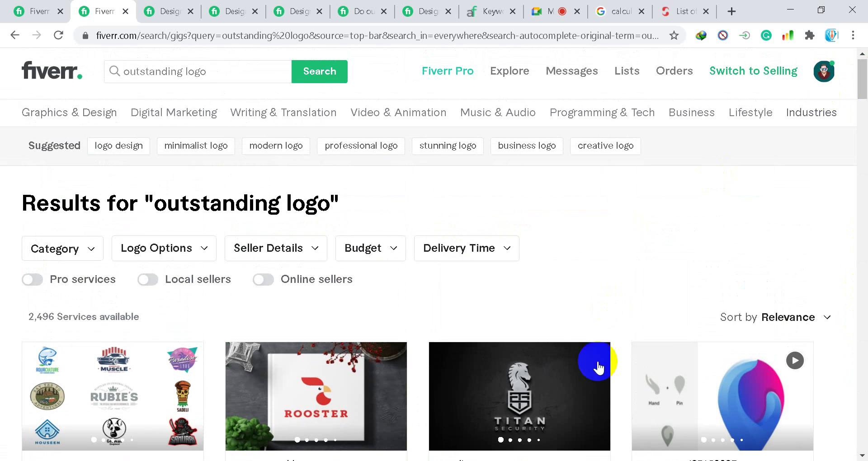
click(36, 11)
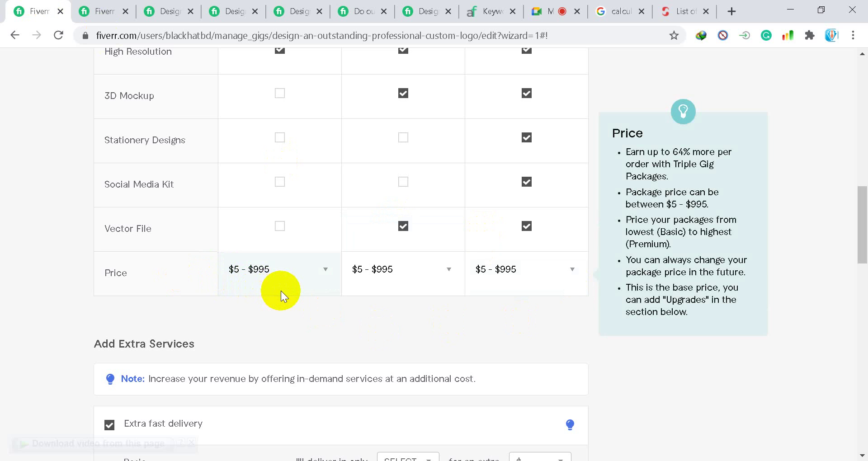
Return to the "outstanding logo" search results and examine the starting prices and seller levels of the first rows of gigs
click(115, 11)
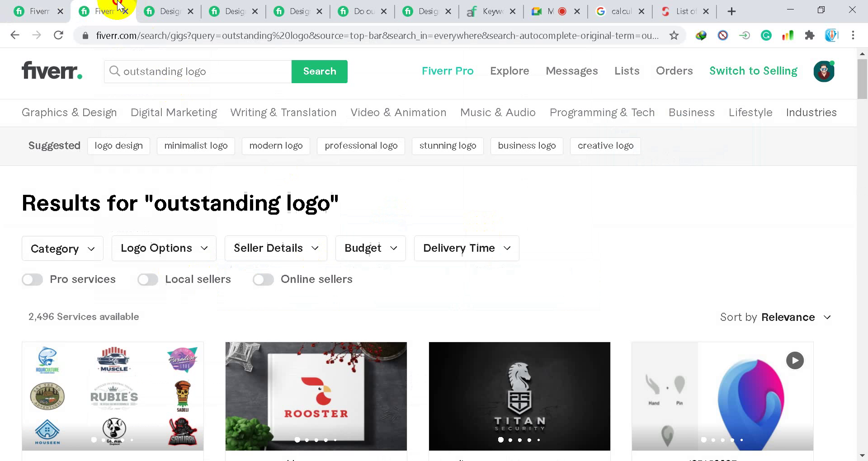
scroll(666, 163, down, 4)
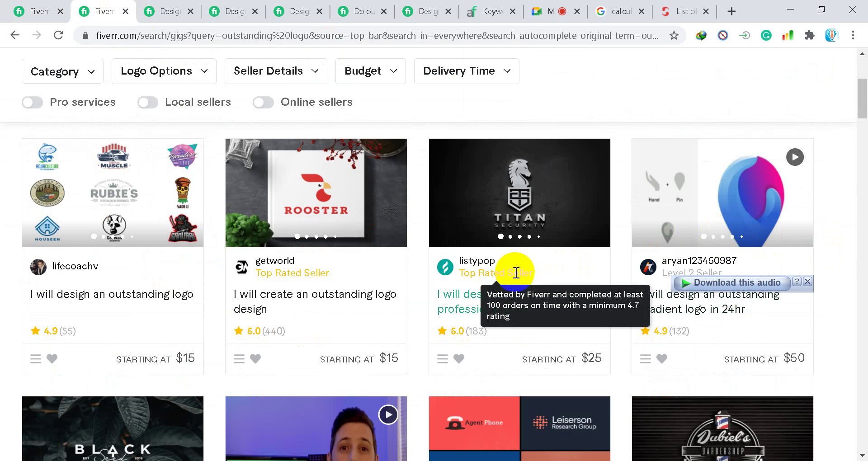
click(806, 282)
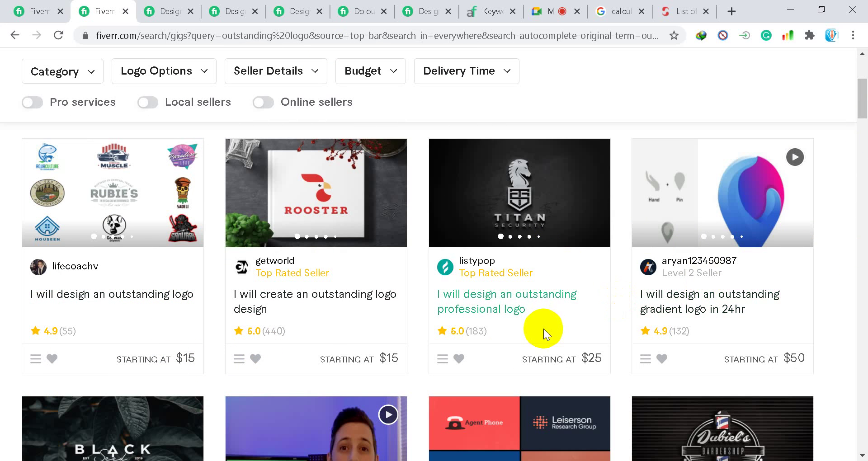
scroll(271, 295, down, 5)
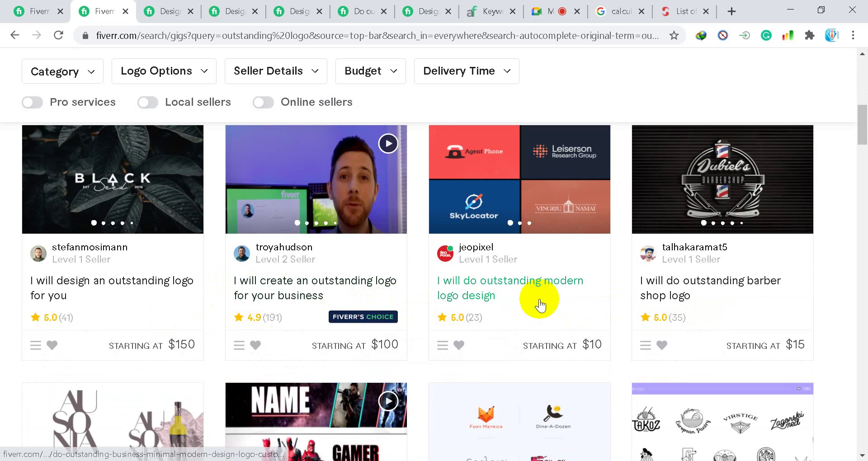
scroll(535, 303, up, 9)
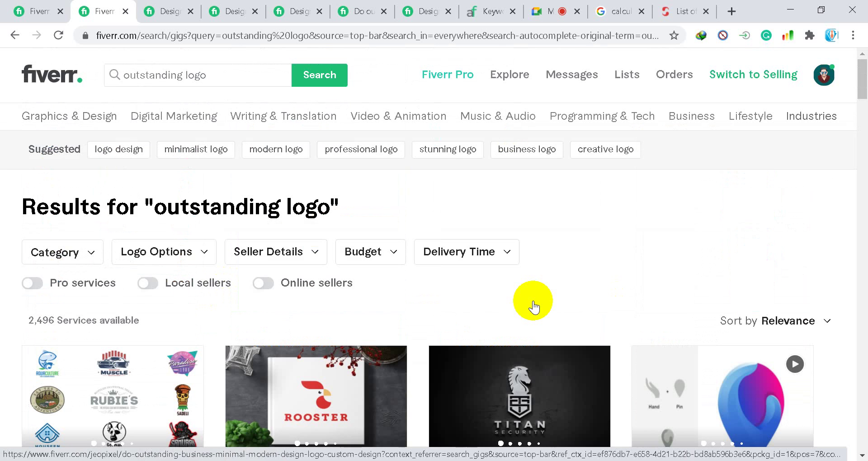
Check the Category, Logo Options and Budget filters of the "outstanding logo" results without applying any
click(92, 257)
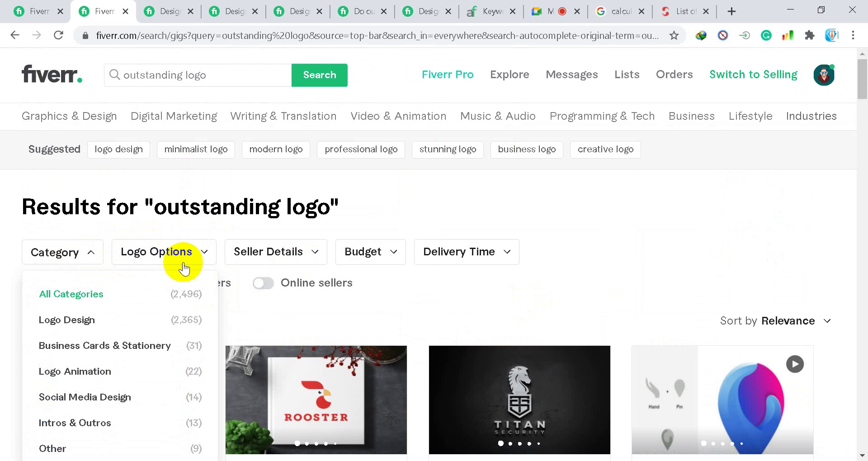
click(200, 260)
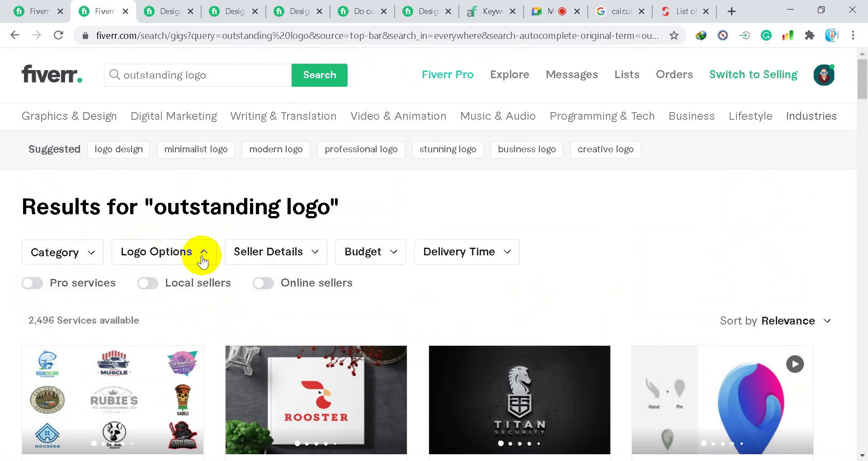
click(400, 262)
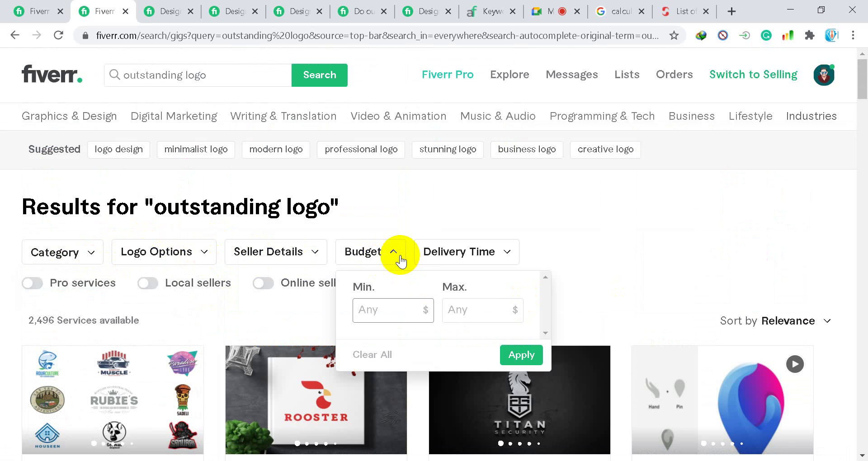
click(639, 262)
Compare the ratings and starting prices of the top competing gigs for "outstanding logo" once more
scroll(645, 228, down, 3)
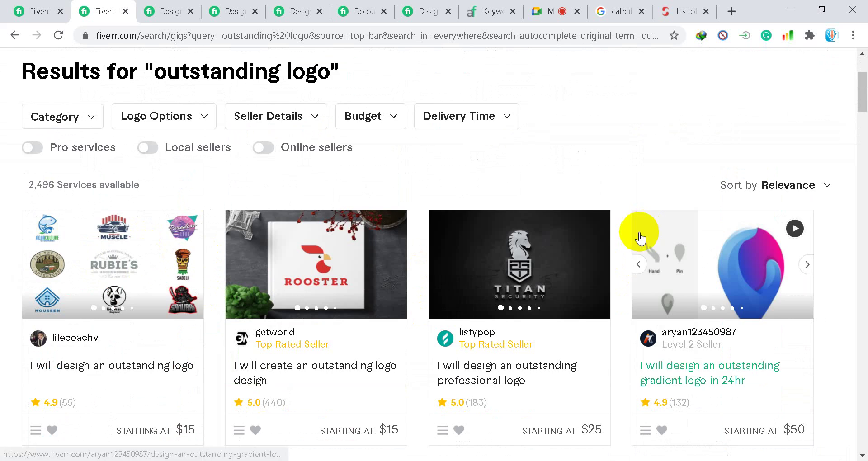
scroll(614, 271, down, 3)
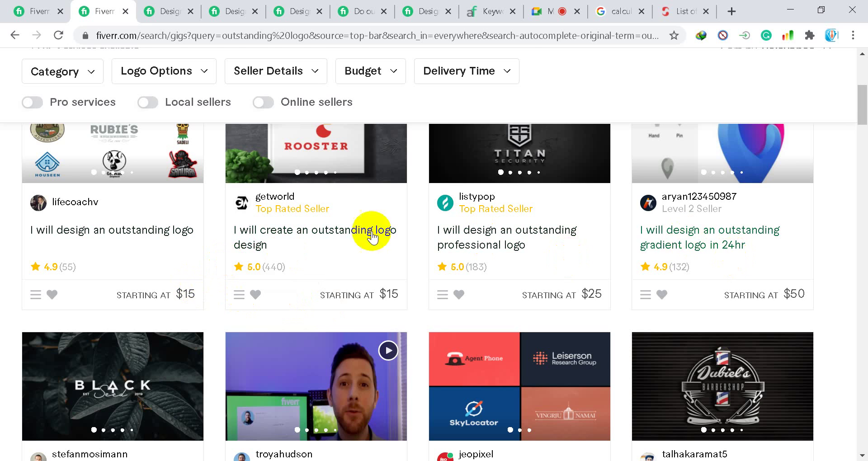
scroll(248, 234, up, 5)
scroll(145, 252, down, 5)
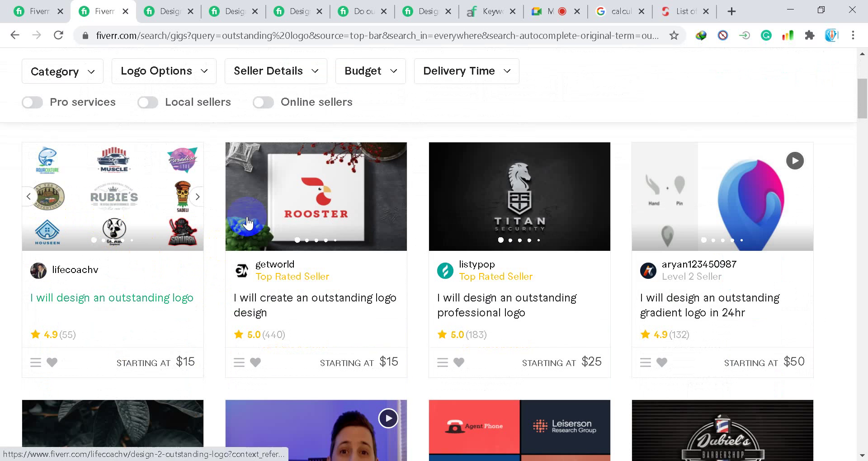
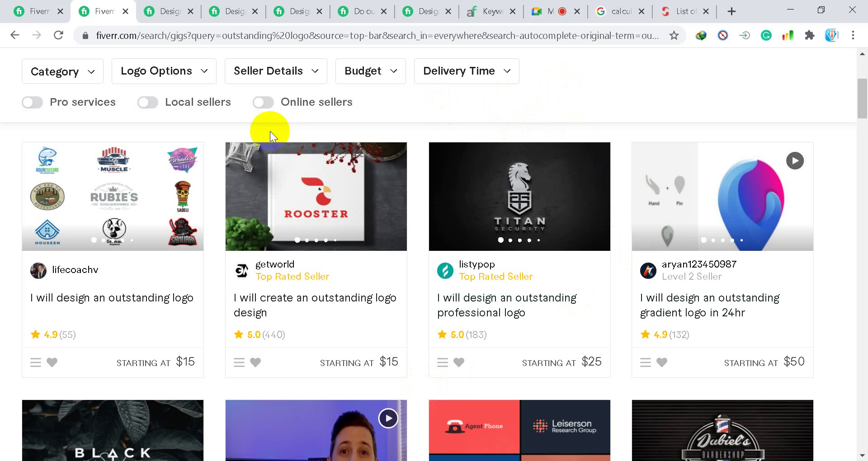
click(501, 205)
scroll(501, 206, down, 5)
scroll(485, 227, up, 7)
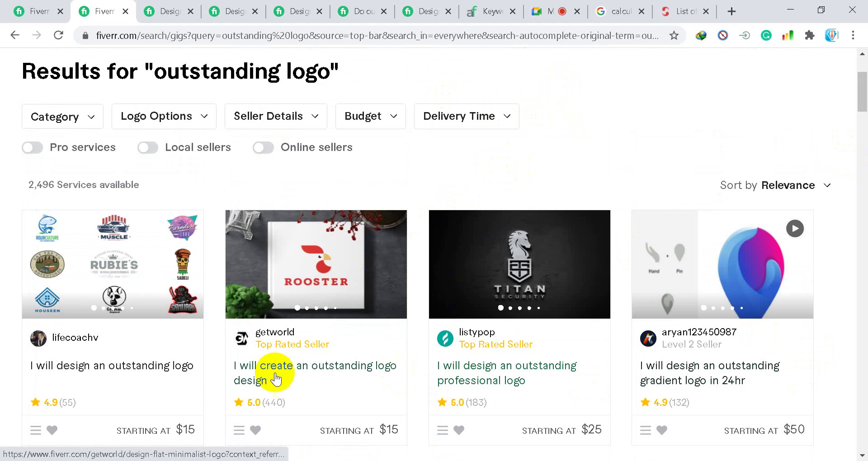
scroll(103, 392, down, 2)
scroll(300, 316, down, 1)
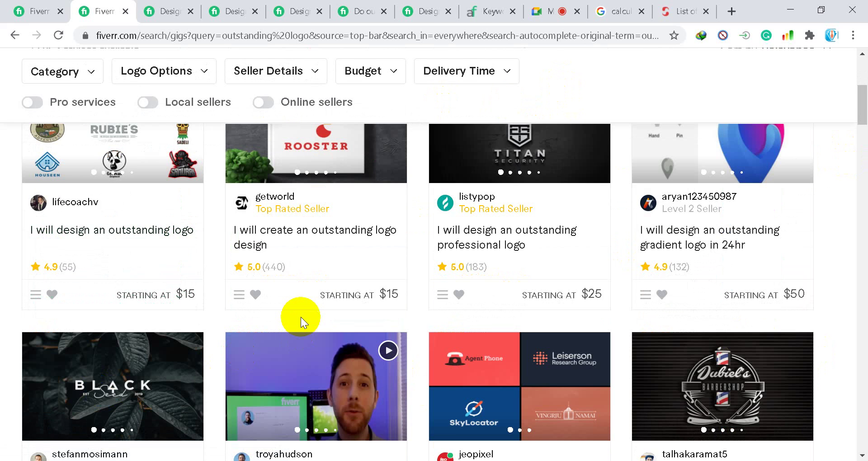
Return to the gig's package table and set the Basic package price to $35
click(44, 7)
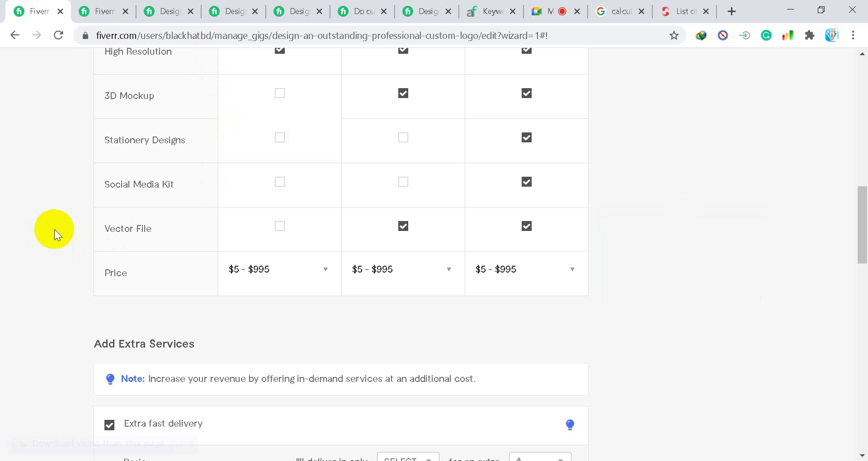
click(307, 276)
scroll(288, 315, down, 3)
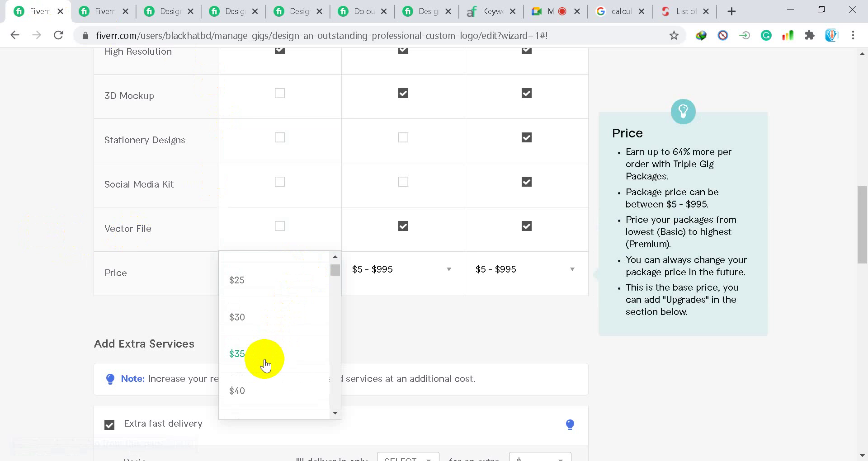
scroll(42, 298, up, 2)
scroll(42, 297, up, 12)
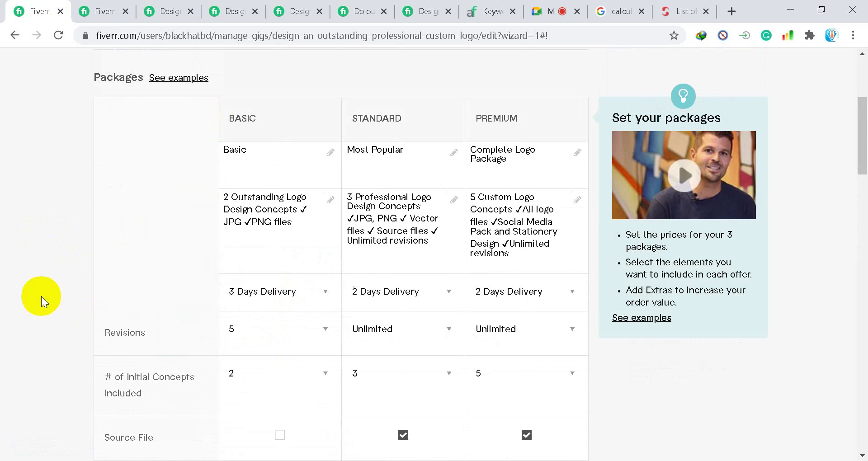
scroll(42, 296, down, 12)
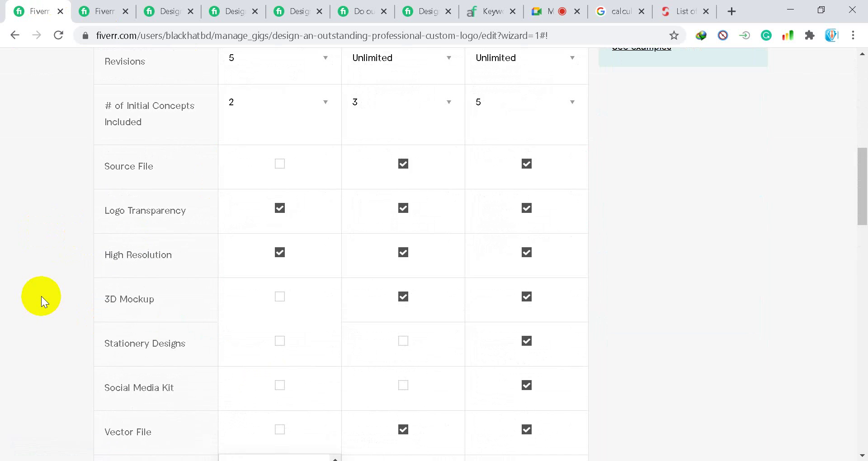
click(240, 355)
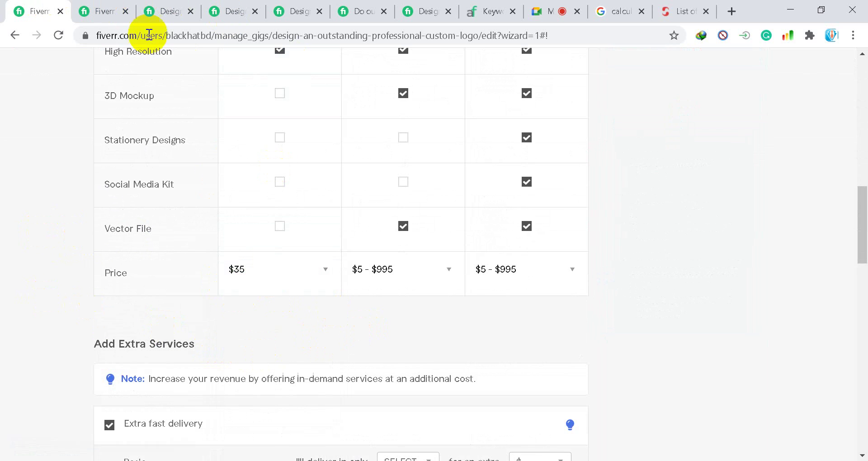
Set the Standard package price to $65
mouse_move(241, 94)
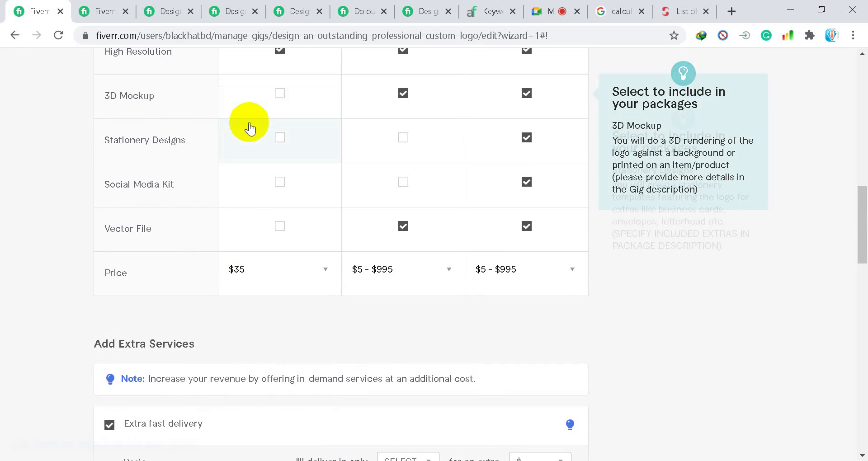
mouse_move(249, 130)
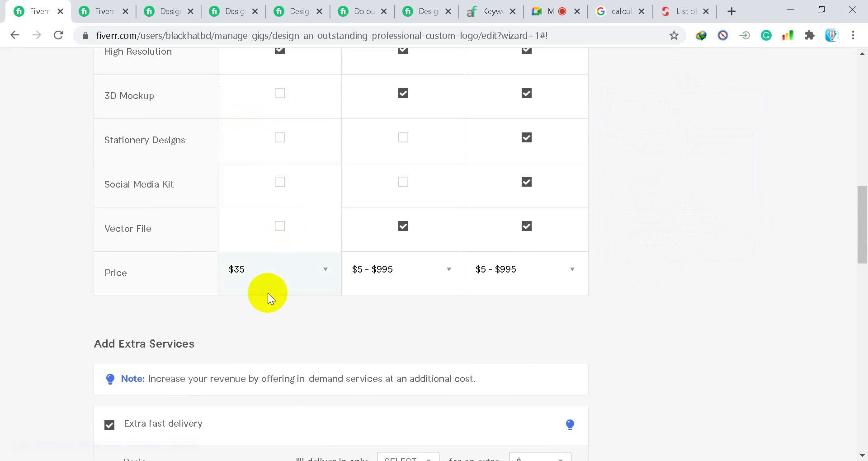
click(388, 271)
scroll(412, 344, down, 3)
scroll(387, 355, down, 4)
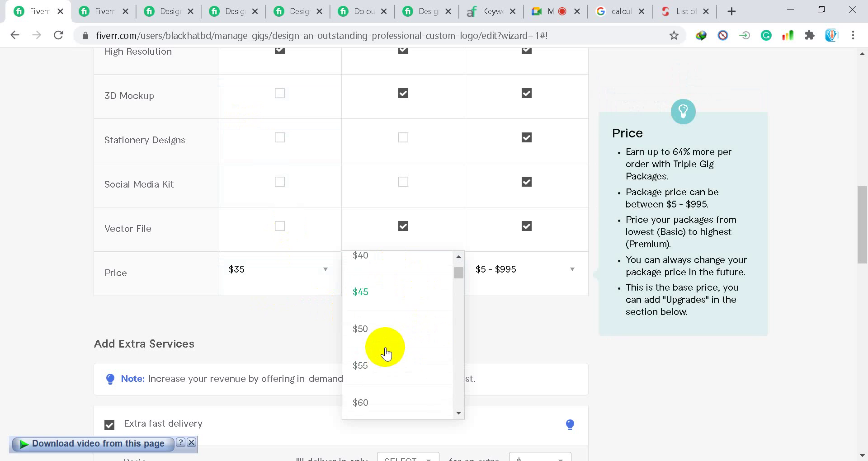
click(382, 377)
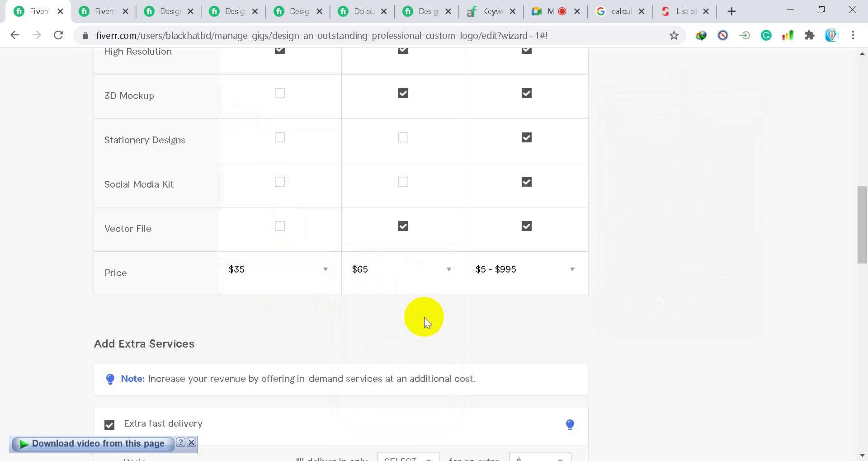
Set the Premium package price to $175
click(537, 274)
scroll(527, 335, down, 10)
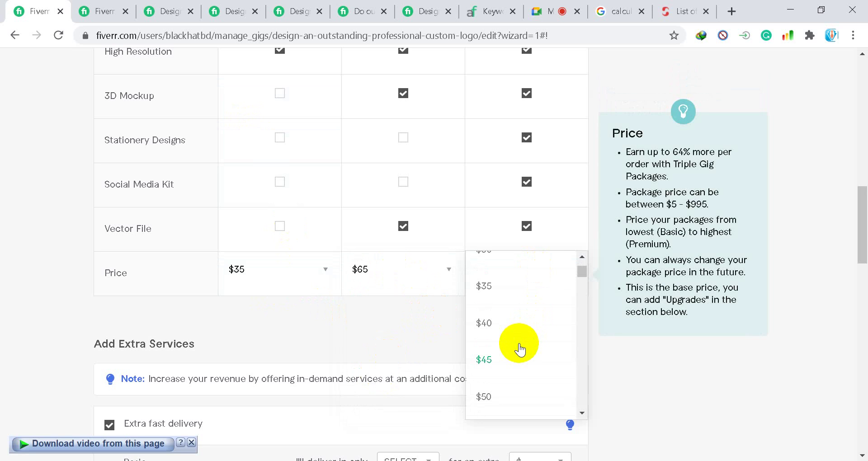
scroll(521, 352, down, 8)
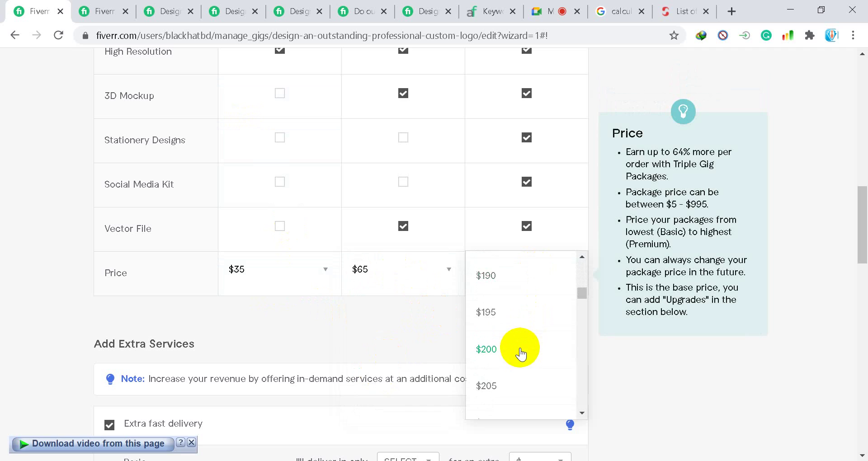
scroll(500, 310, up, 3)
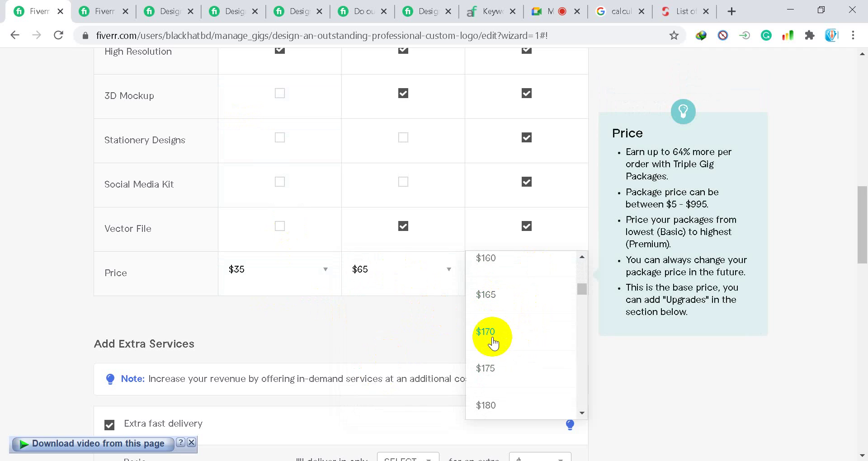
click(495, 375)
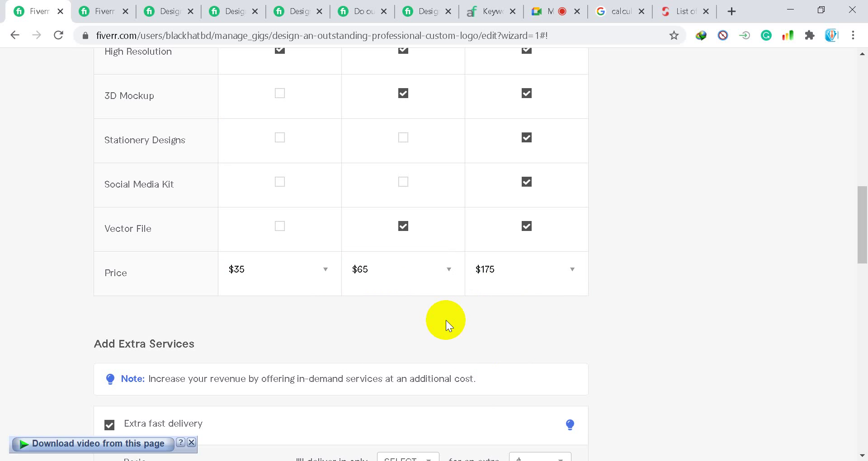
Change the Premium package price to $155
click(528, 280)
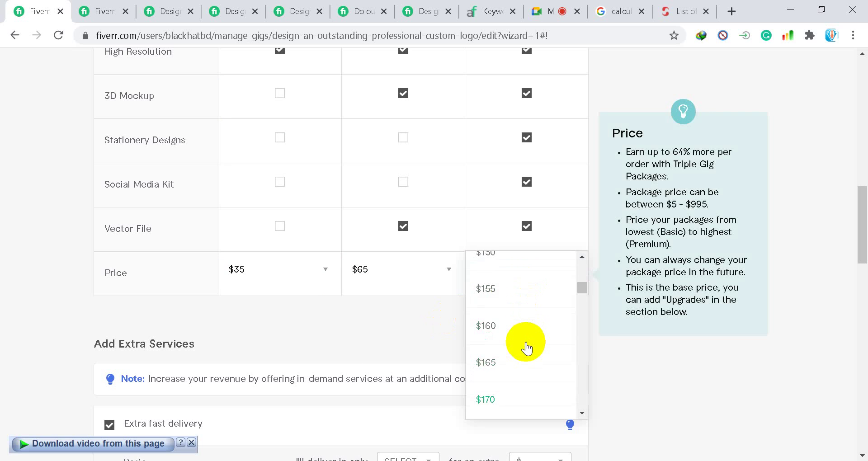
click(497, 290)
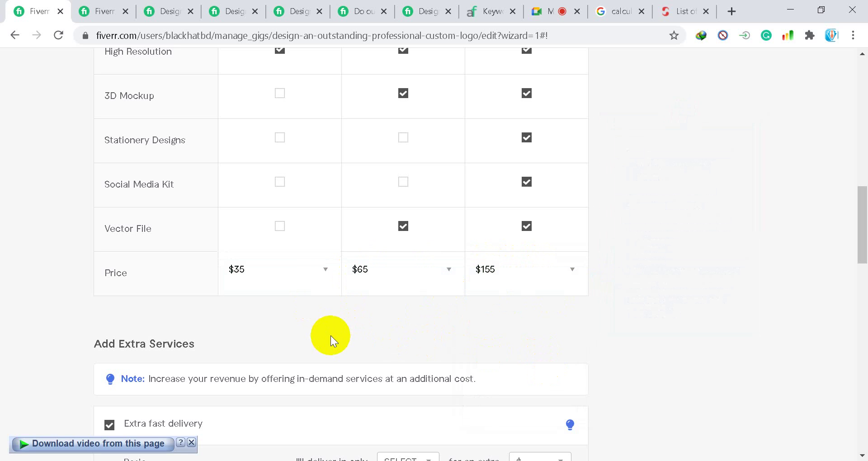
Review the descriptions, delivery times, included features and prices of the three packages, down to the extra services section
scroll(290, 346, up, 9)
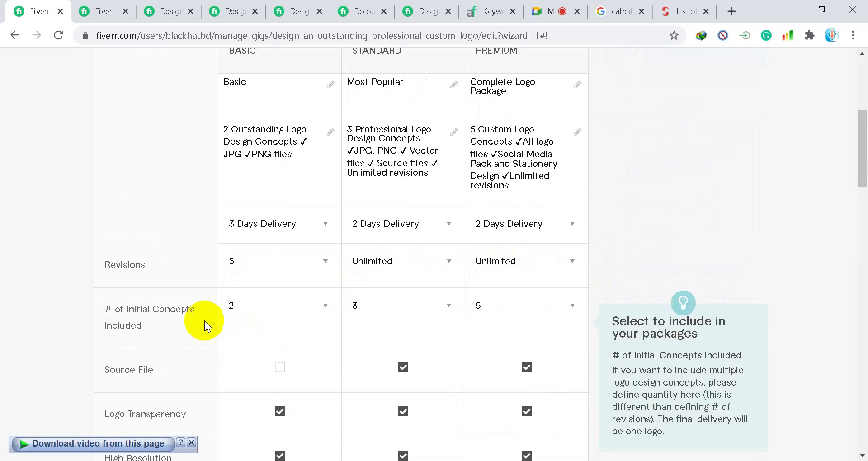
scroll(205, 321, down, 3)
scroll(523, 324, down, 6)
scroll(398, 285, up, 6)
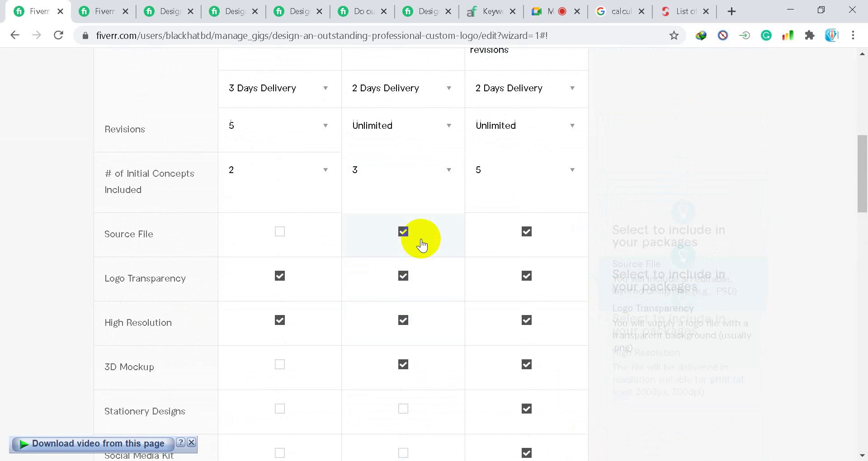
scroll(424, 228, down, 4)
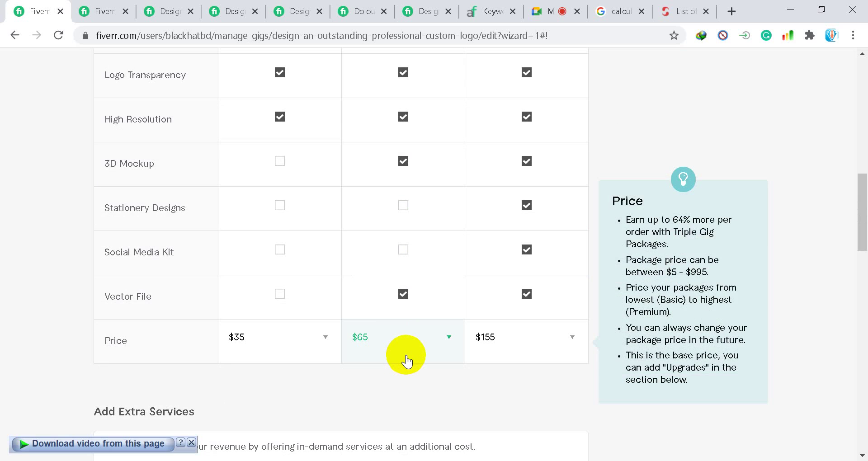
scroll(406, 352, up, 7)
scroll(398, 108, up, 4)
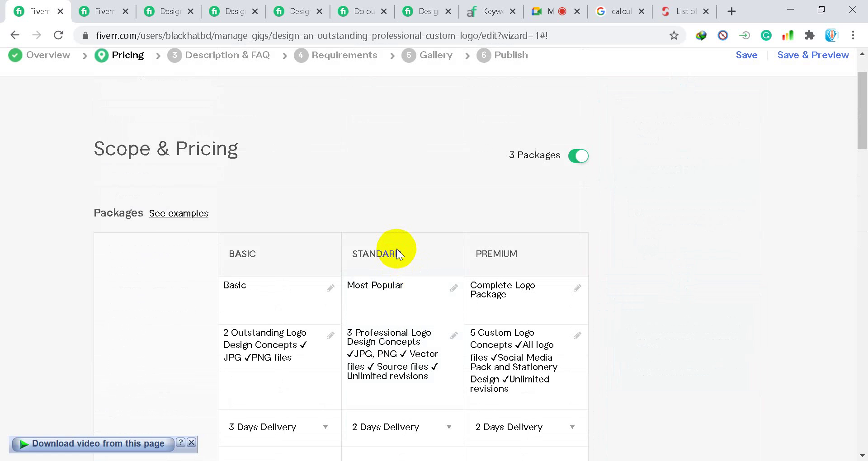
scroll(398, 246, down, 3)
scroll(398, 240, down, 7)
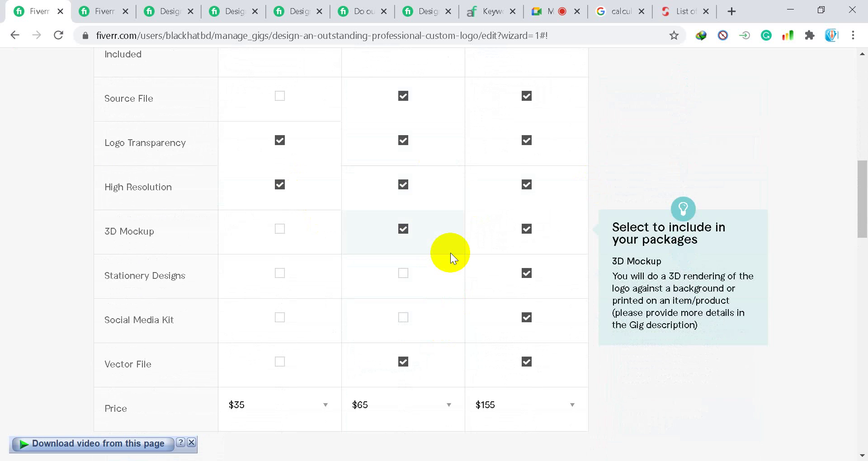
scroll(498, 217, down, 5)
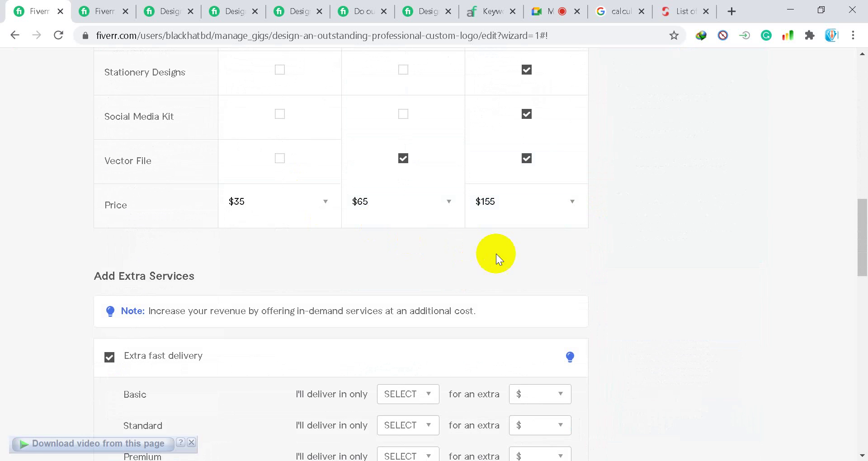
Set the Basic package's extra fast delivery to 1 day for an extra $10
scroll(362, 274, down, 3)
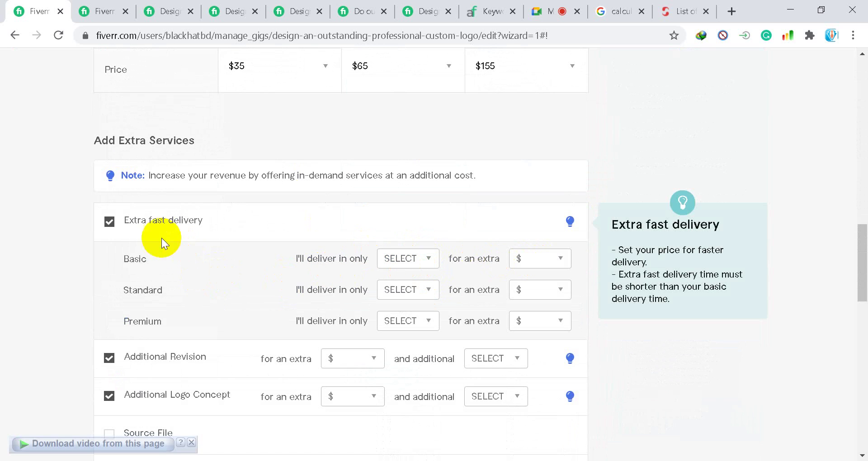
click(412, 259)
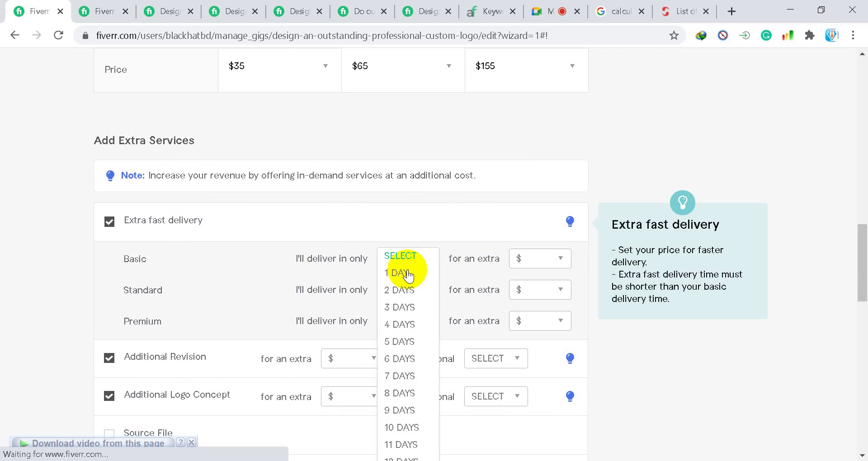
click(408, 274)
scroll(5, 247, up, 15)
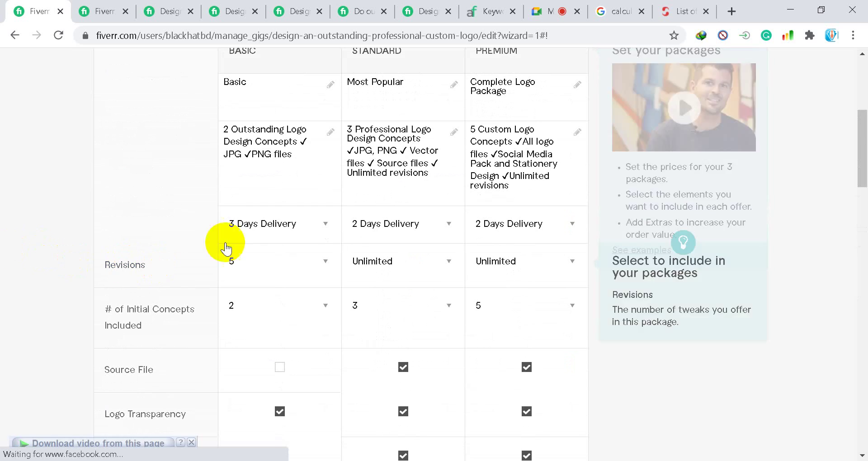
scroll(272, 233, down, 15)
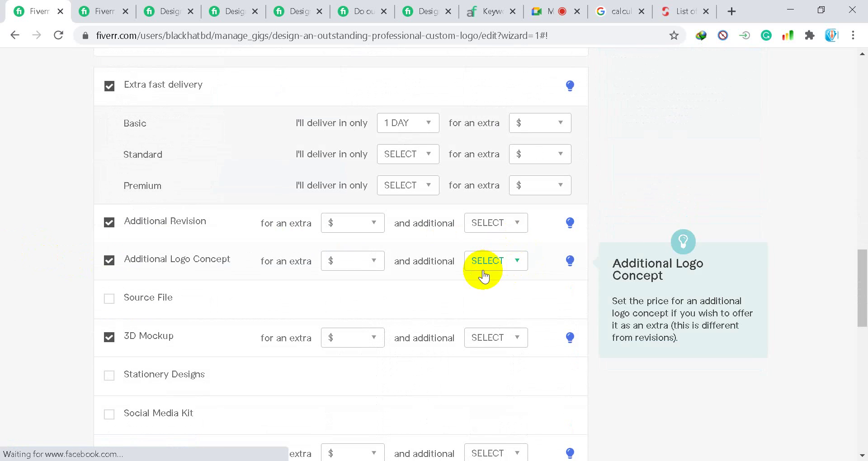
click(547, 127)
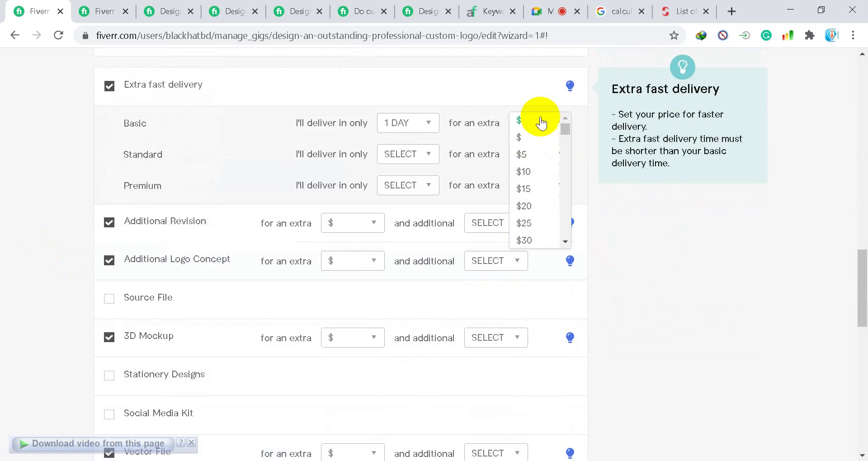
click(527, 172)
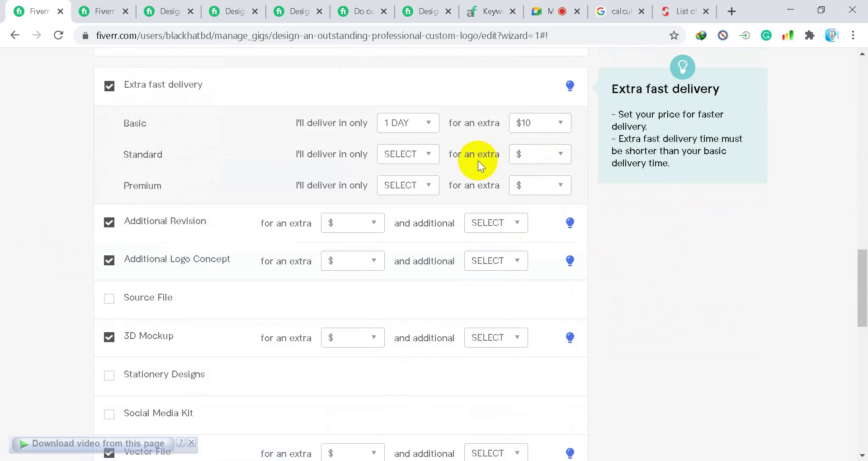
Set the Standard package's extra fast delivery to 1 day for an extra $15
click(407, 154)
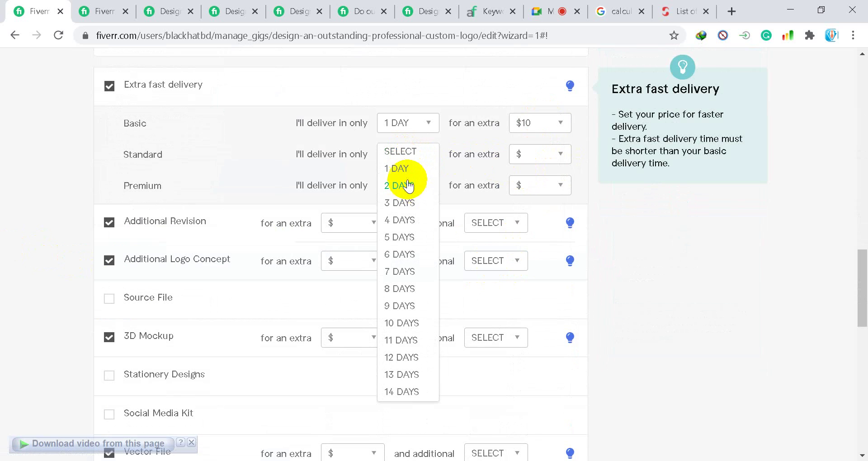
click(401, 170)
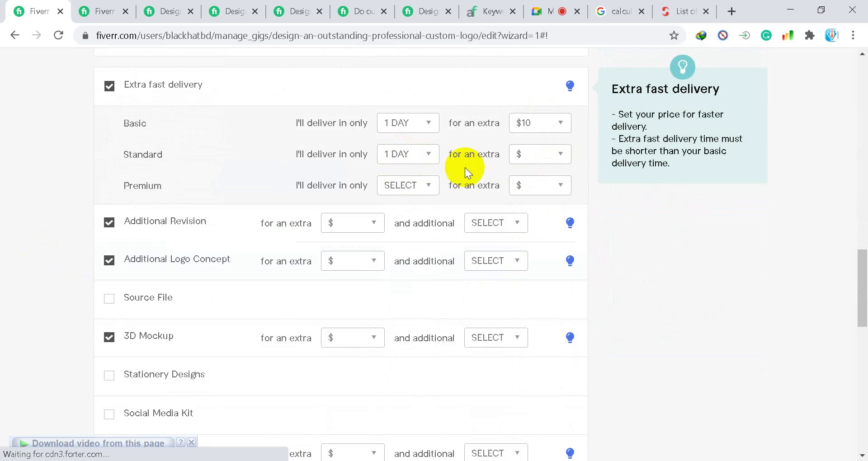
click(555, 157)
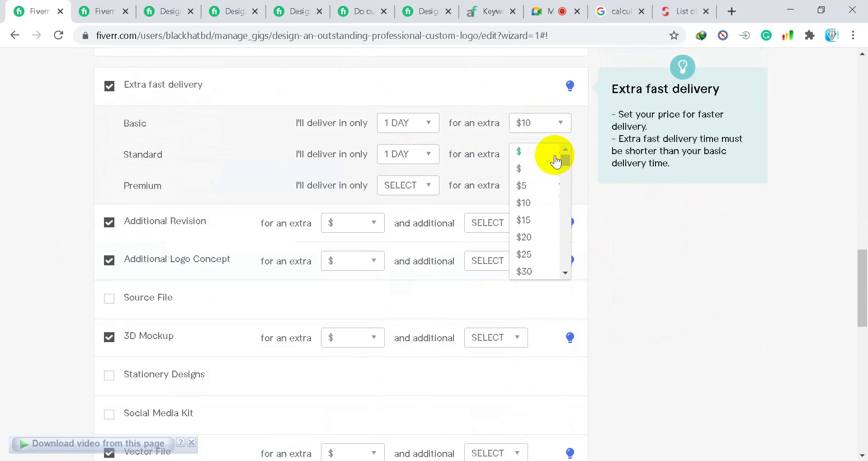
click(524, 220)
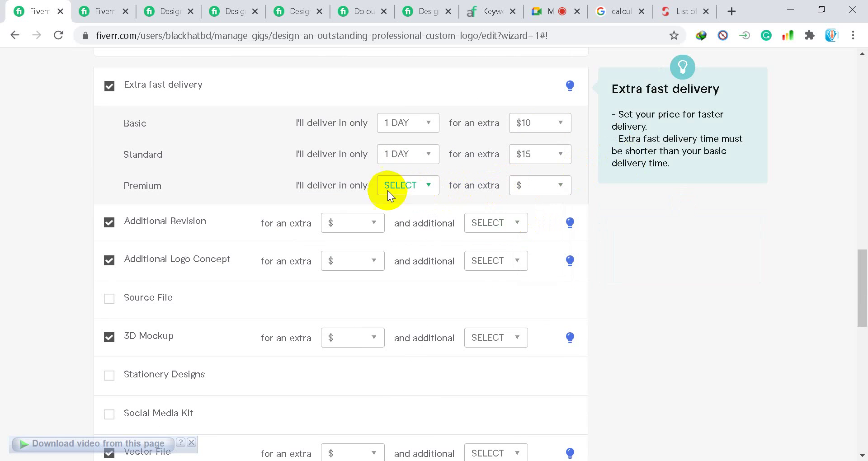
Set the Premium package's extra fast delivery to 1 day for $30 and change the Standard package's fast delivery charge to $20
click(426, 181)
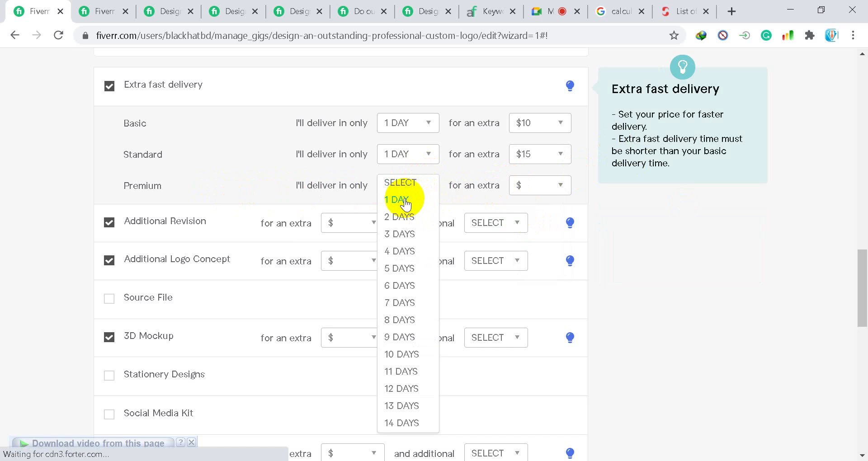
click(403, 204)
click(559, 185)
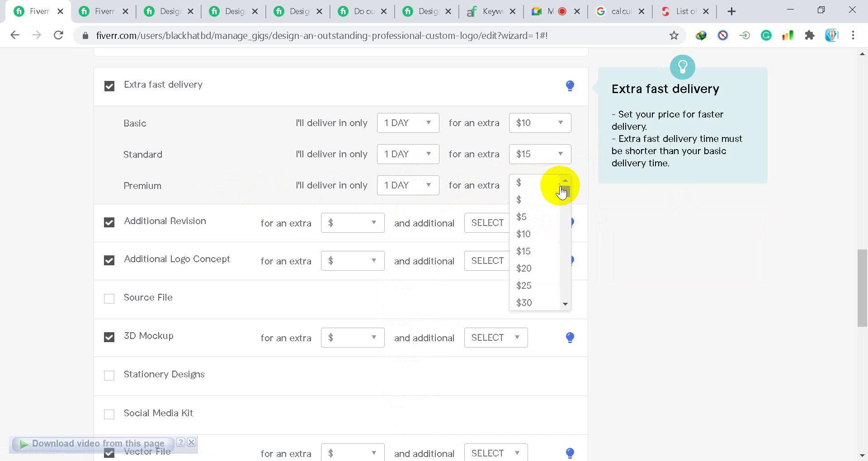
click(530, 302)
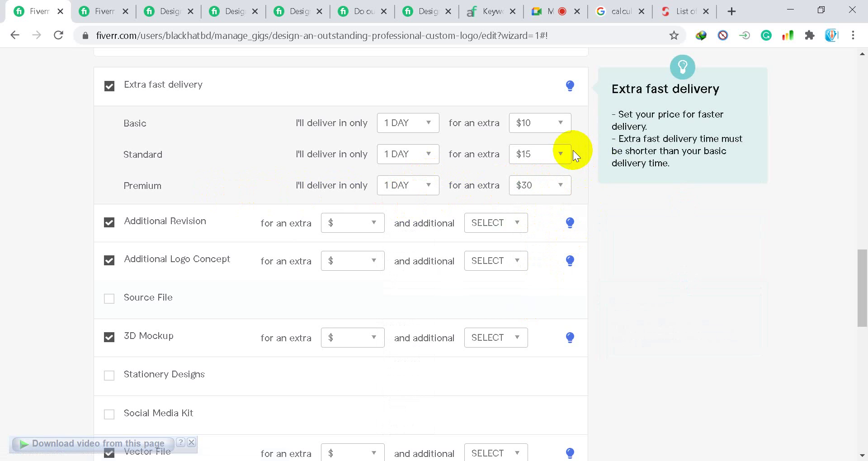
click(557, 154)
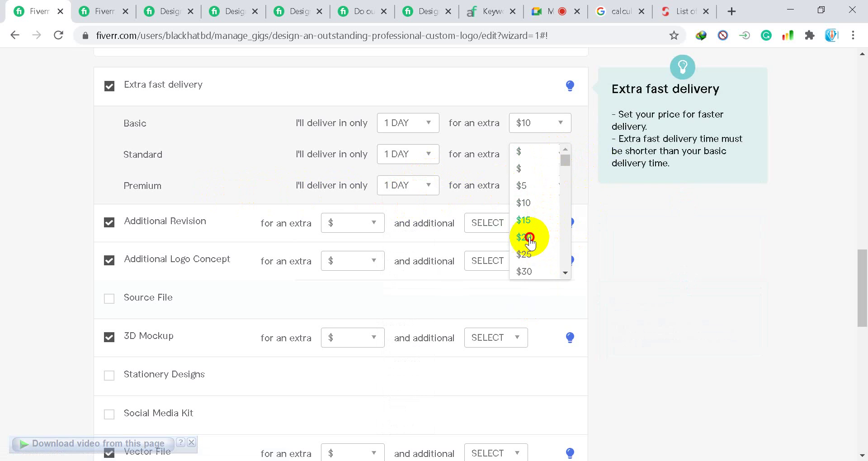
click(527, 238)
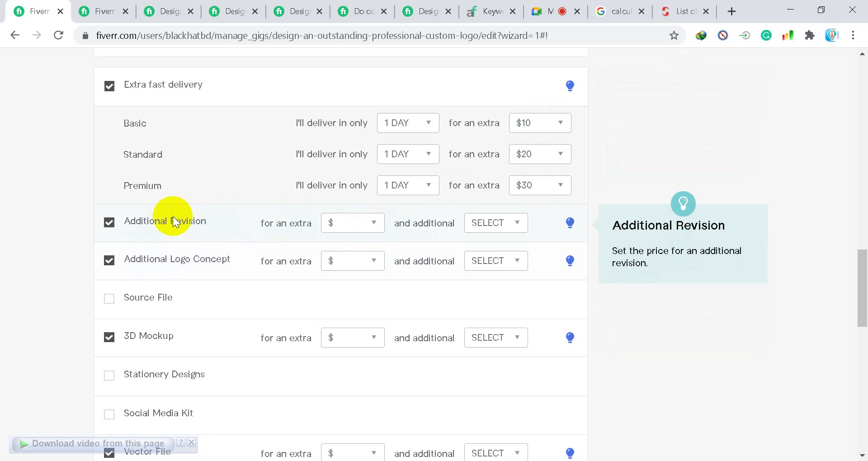
Price the Additional Revision extra at $5 with 1 additional day
click(372, 226)
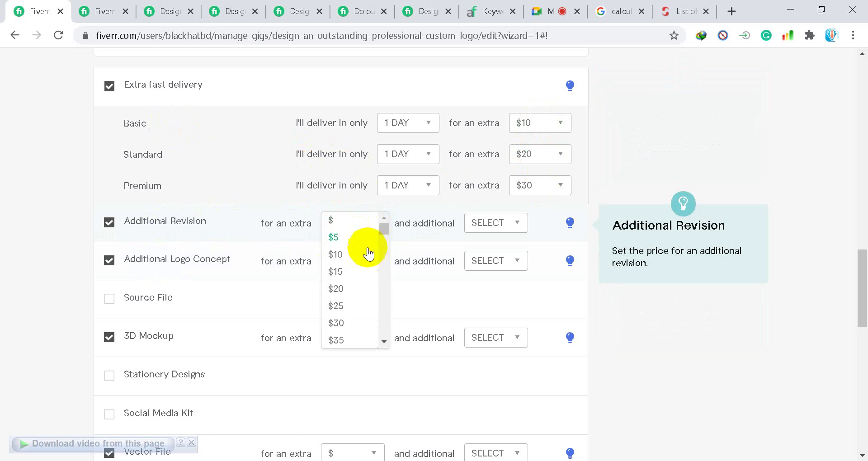
click(340, 242)
click(490, 226)
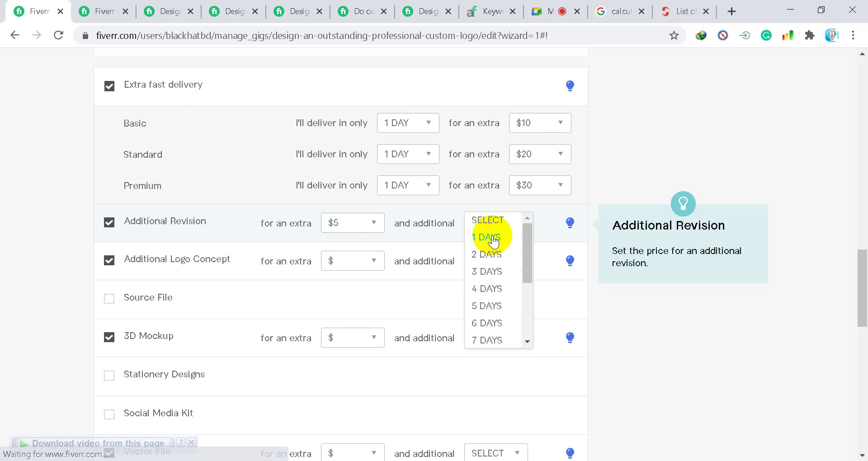
click(490, 237)
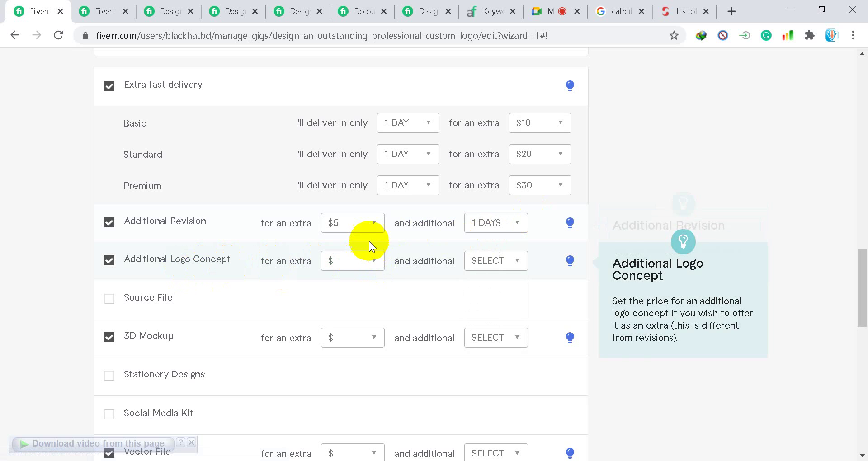
Price the Additional Logo Concept extra at $15 with 1 additional day, checking the packages' initial concept counts first
scroll(297, 149, up, 20)
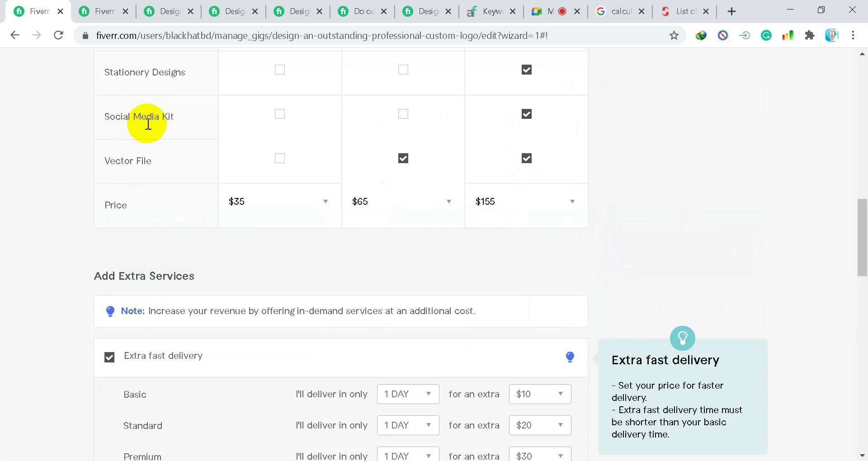
scroll(340, 249, down, 5)
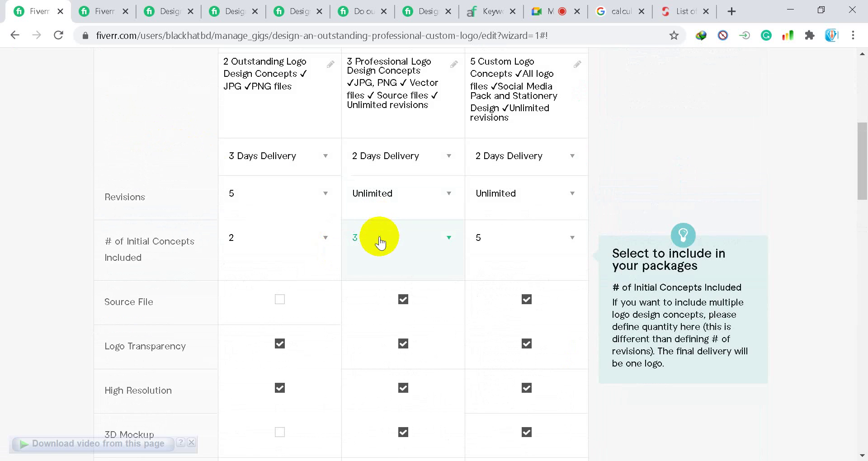
scroll(445, 249, down, 12)
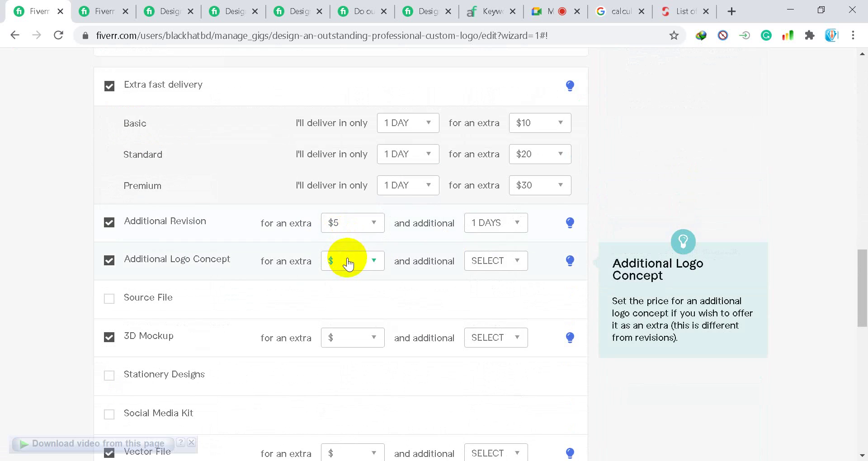
click(356, 269)
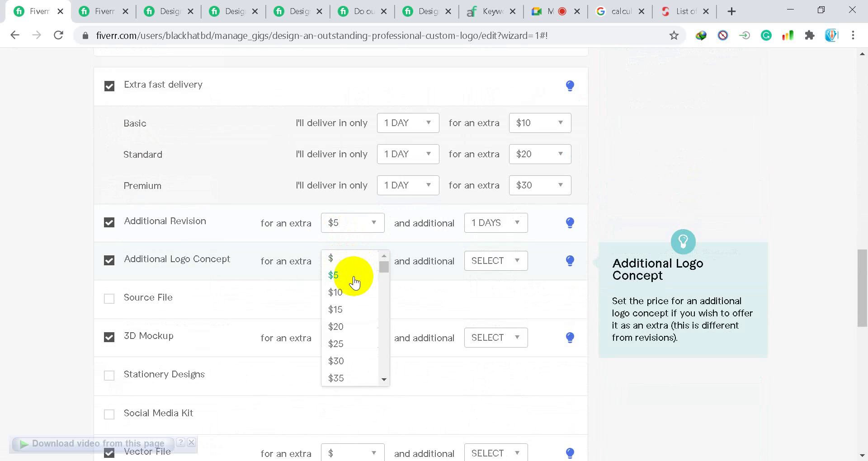
click(337, 304)
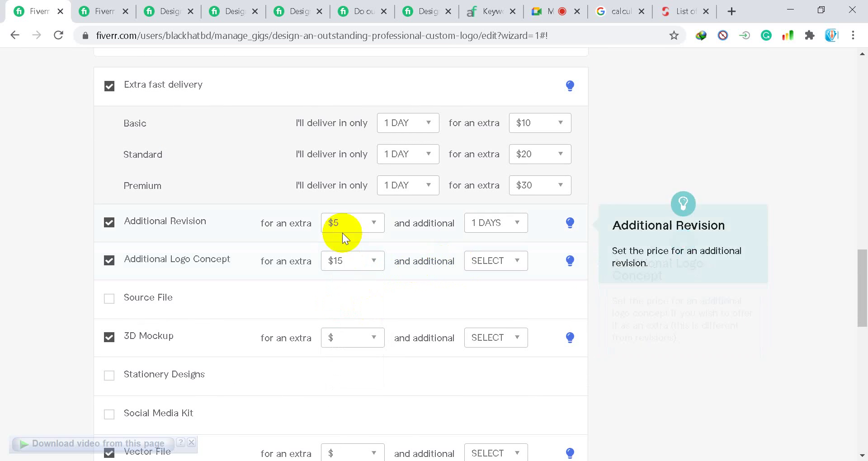
click(493, 266)
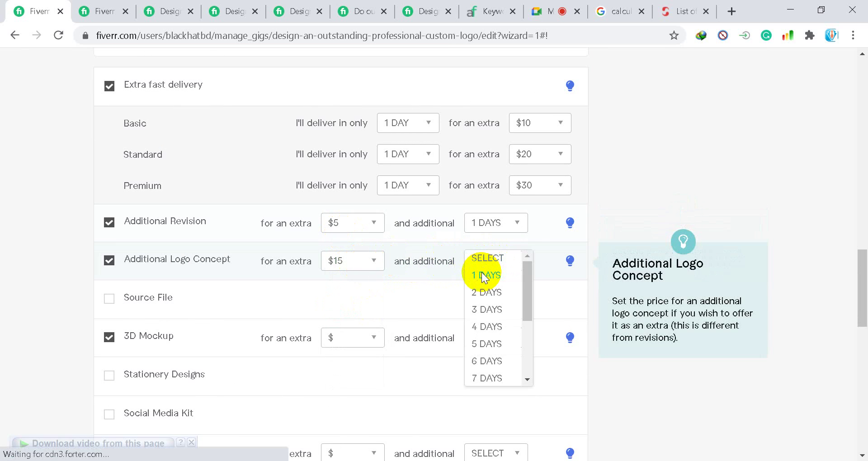
click(485, 276)
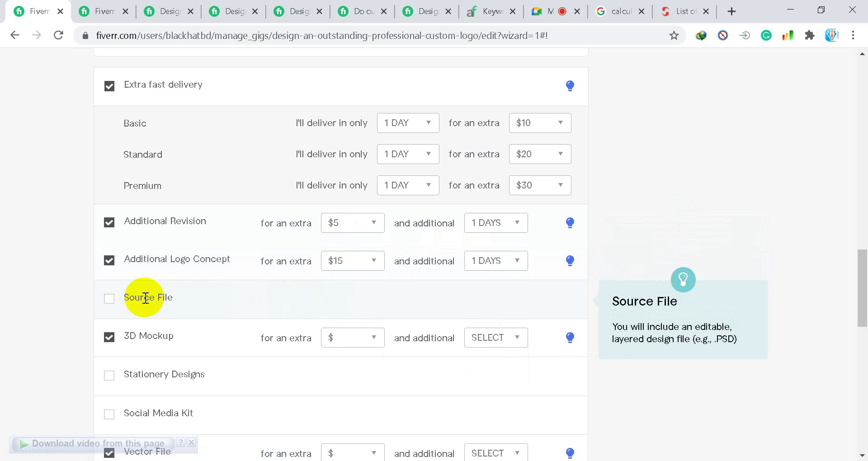
Enable the Source File extra and price it at $15, checking the package features and prices beforehand
click(109, 304)
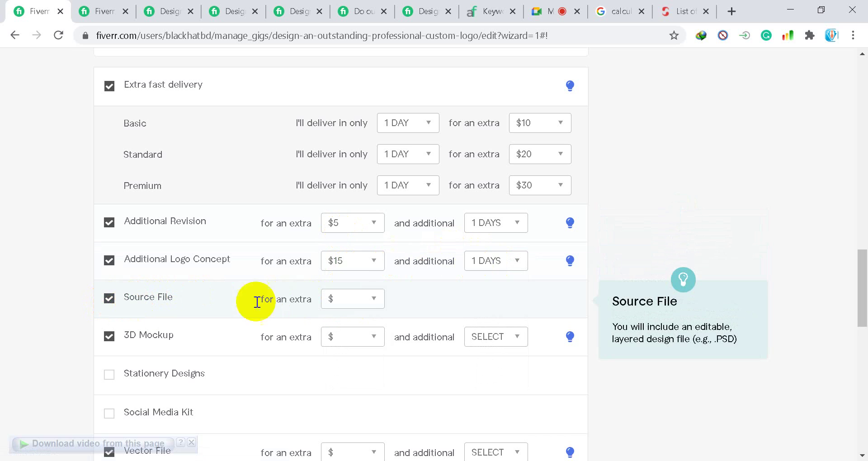
click(366, 308)
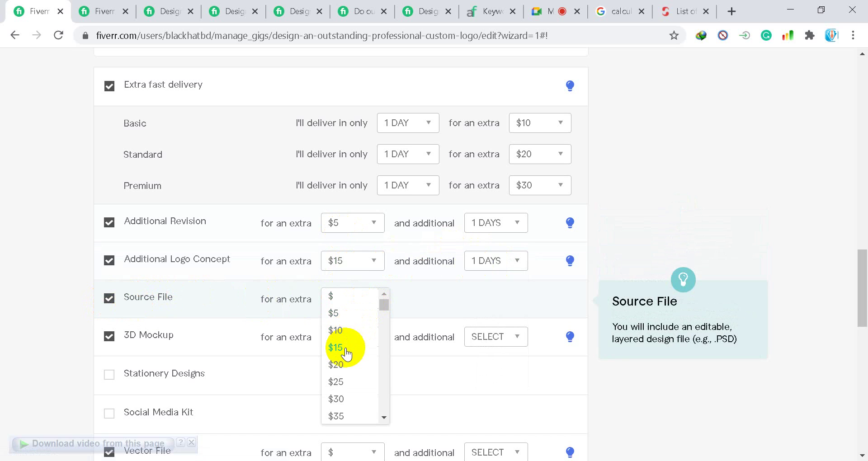
scroll(71, 308, up, 10)
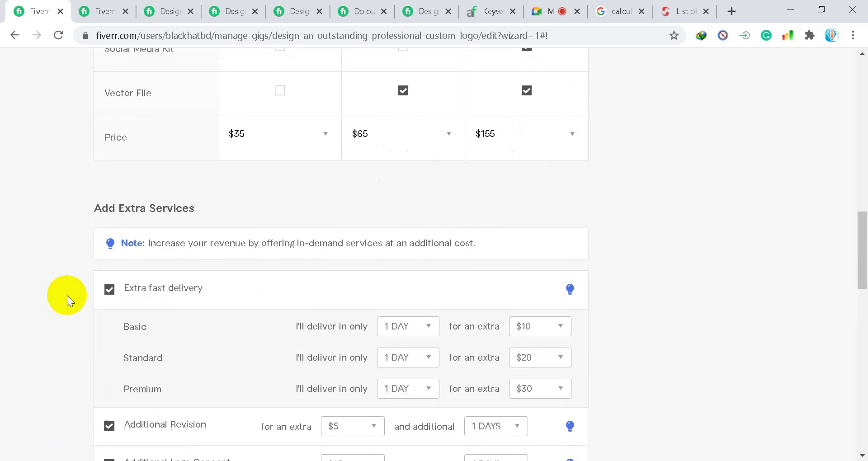
scroll(297, 215, up, 3)
scroll(297, 219, down, 10)
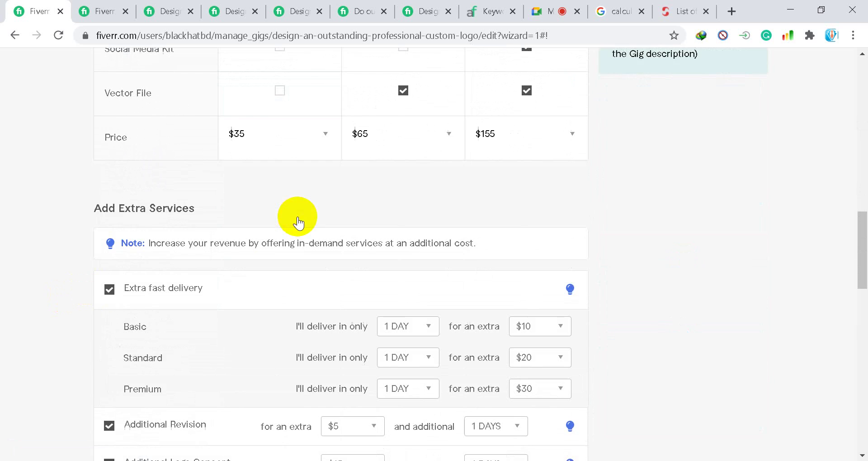
scroll(337, 181, up, 6)
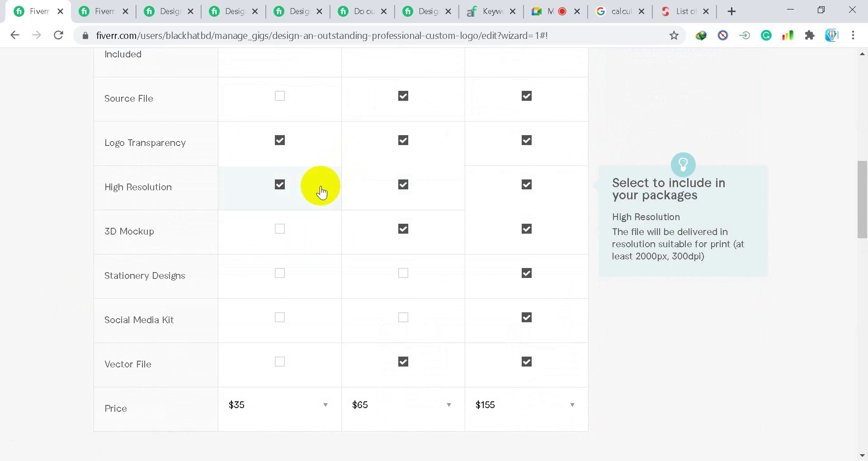
scroll(318, 190, down, 3)
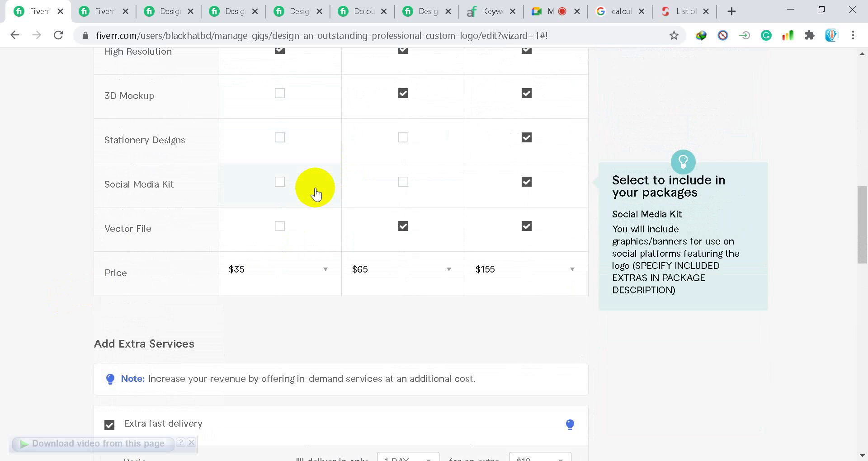
scroll(315, 194, down, 9)
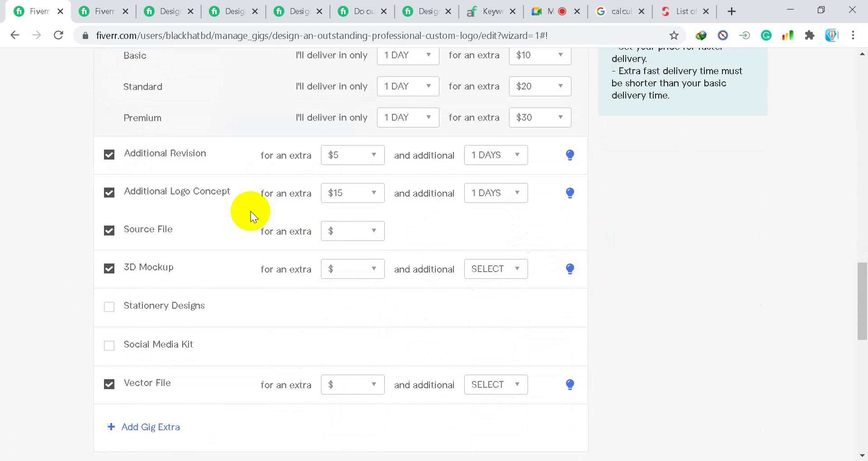
click(365, 231)
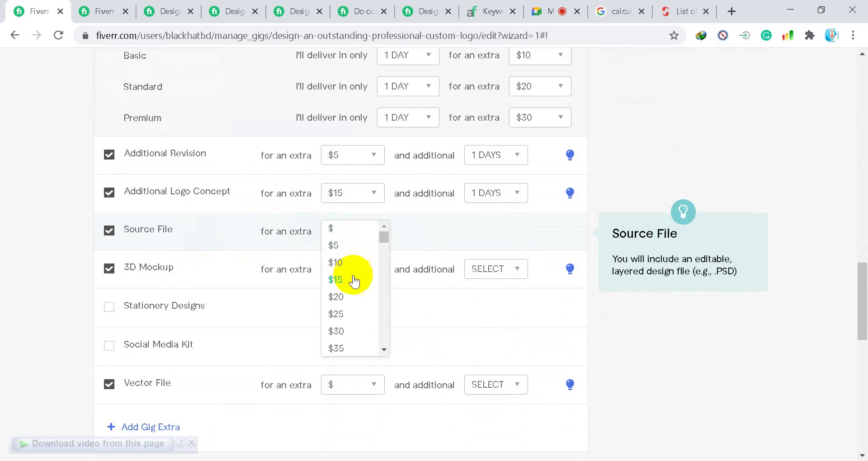
click(343, 285)
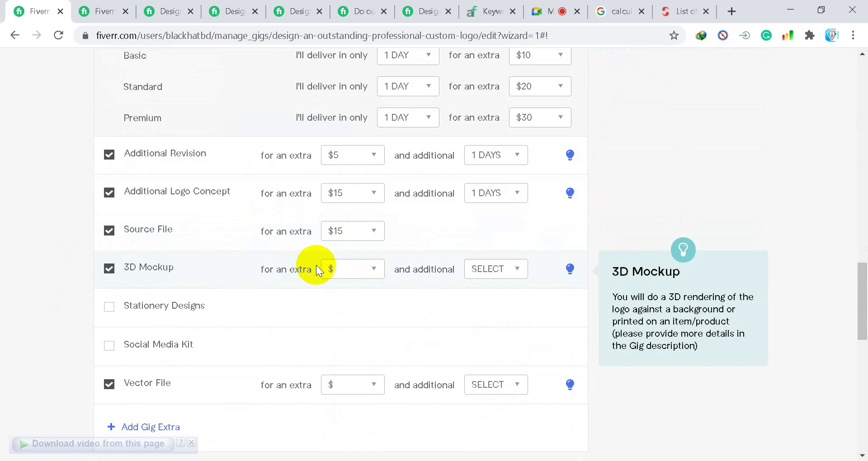
Price the 3D Mockup extra at $15 and review the package features and prices against the extras
click(364, 270)
click(355, 316)
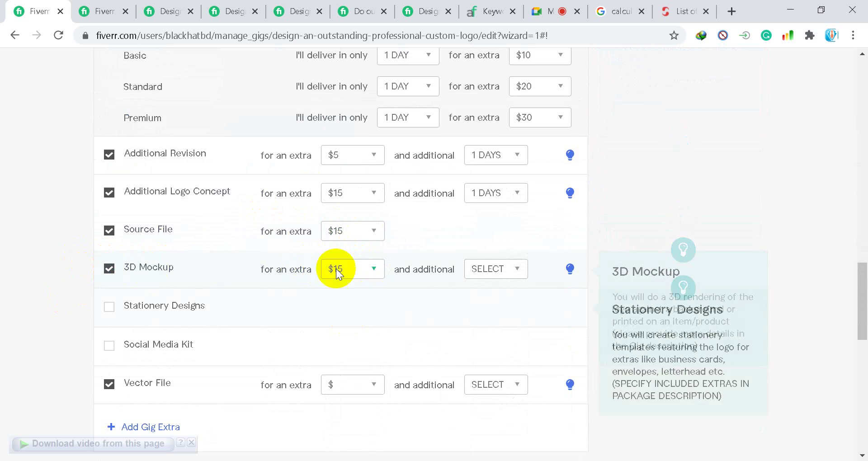
scroll(170, 243, up, 10)
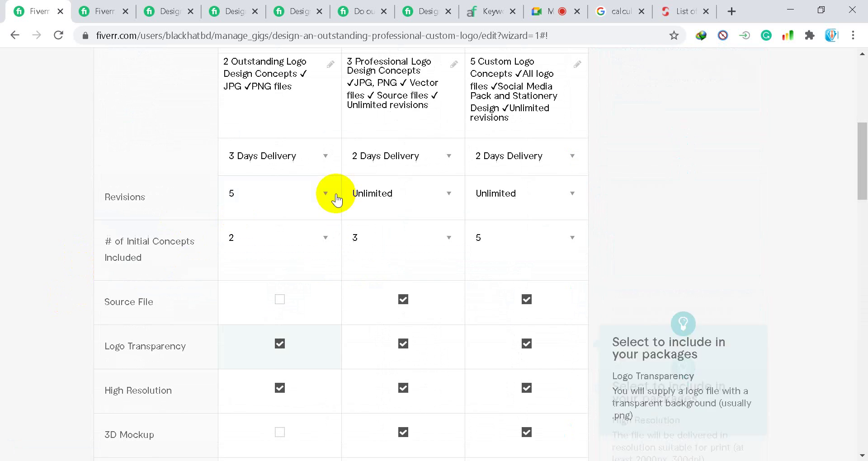
scroll(155, 213, down, 5)
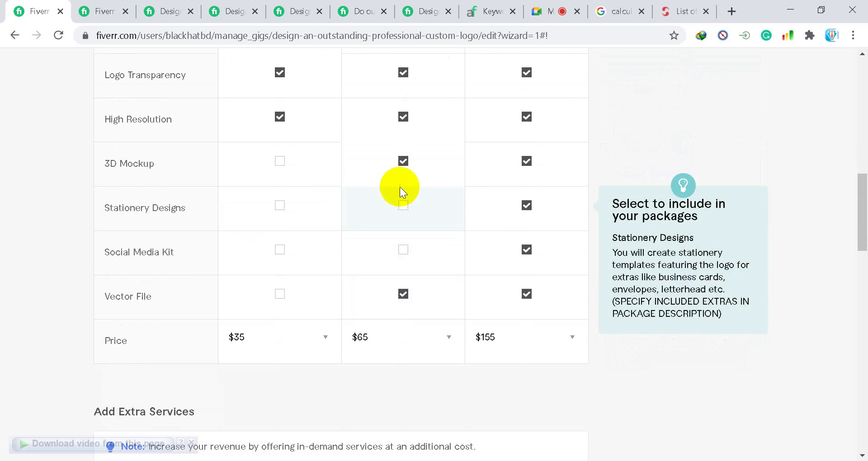
scroll(212, 246, down, 3)
scroll(287, 243, down, 5)
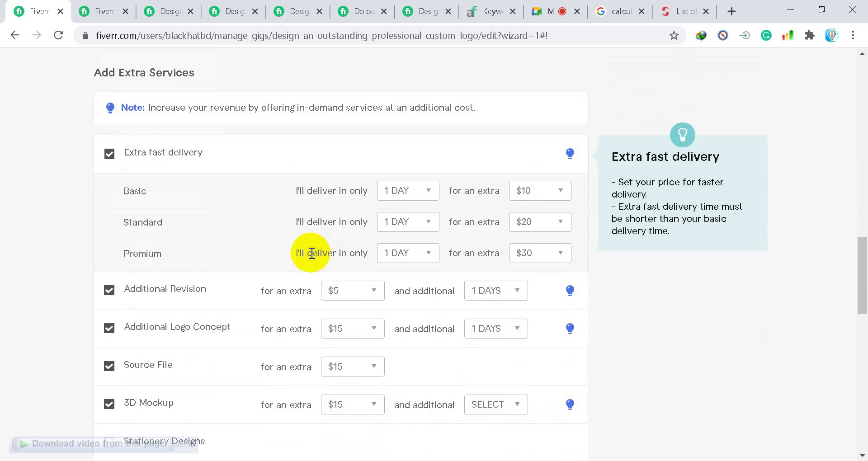
scroll(310, 253, down, 1)
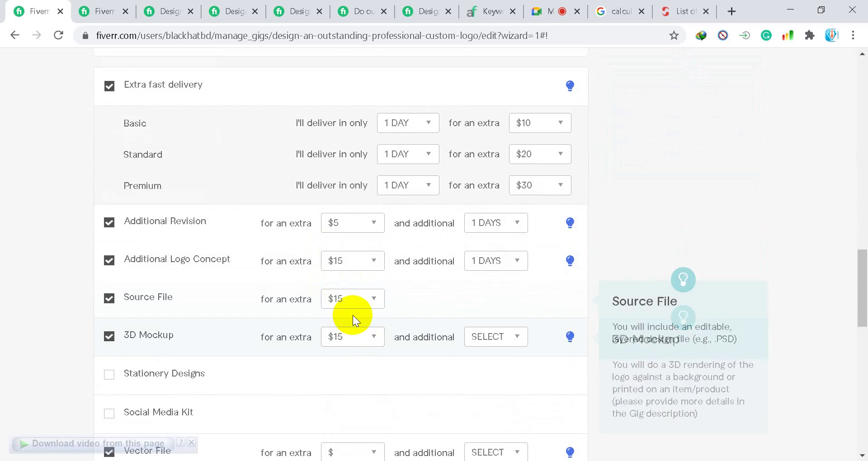
scroll(351, 315, down, 2)
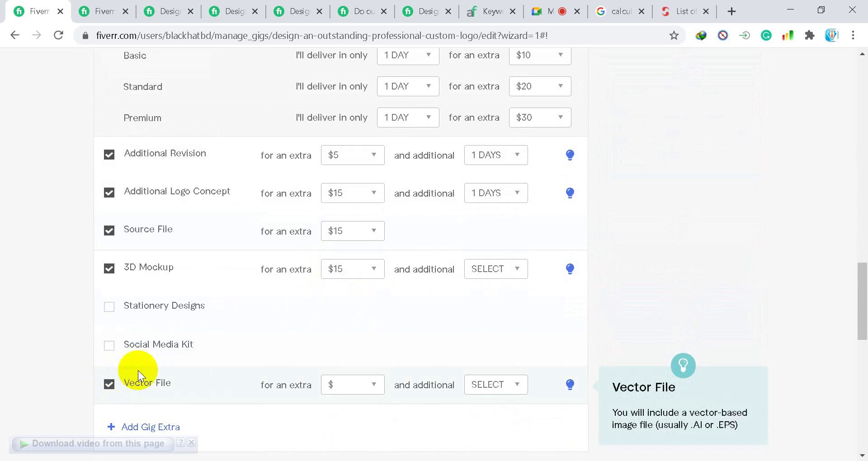
Set the Source File, 3D Mockup and Vector File extras to $10 each
click(356, 232)
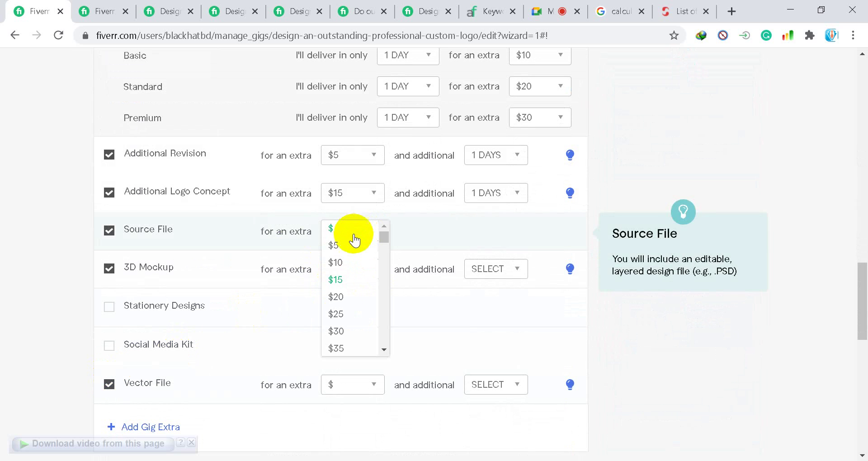
click(344, 262)
click(366, 271)
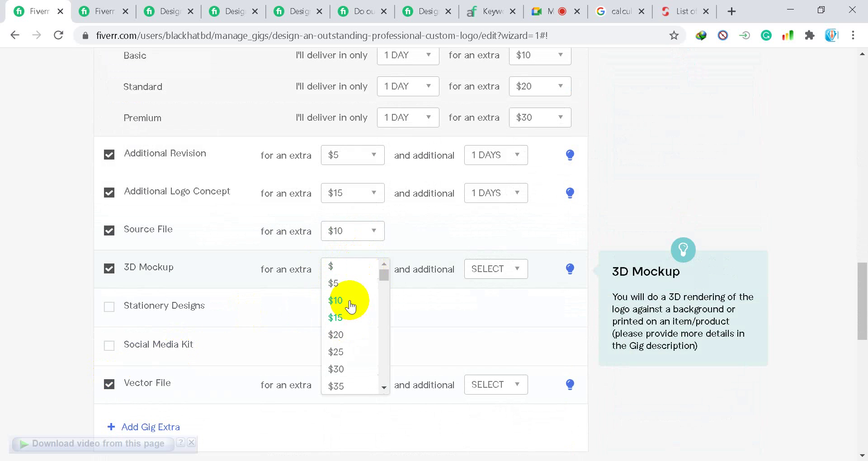
click(349, 302)
click(357, 386)
click(342, 415)
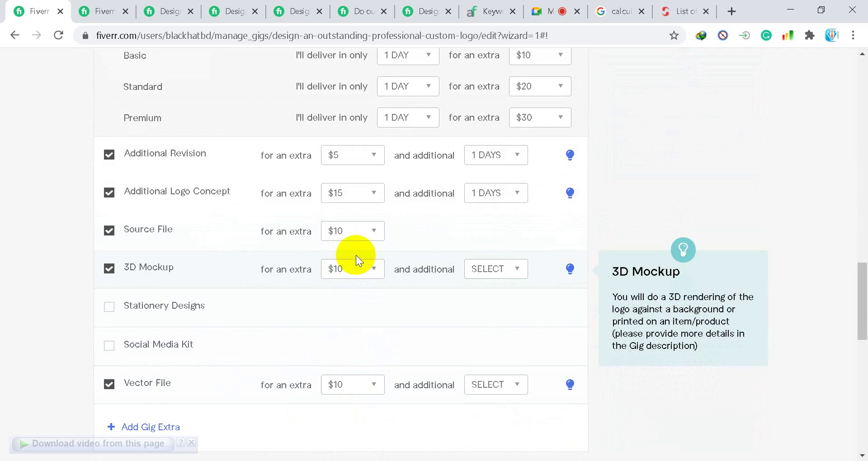
Reprice the 3D Mockup extra at $5 and the Vector File extra at $15, each with 1 additional day
click(358, 270)
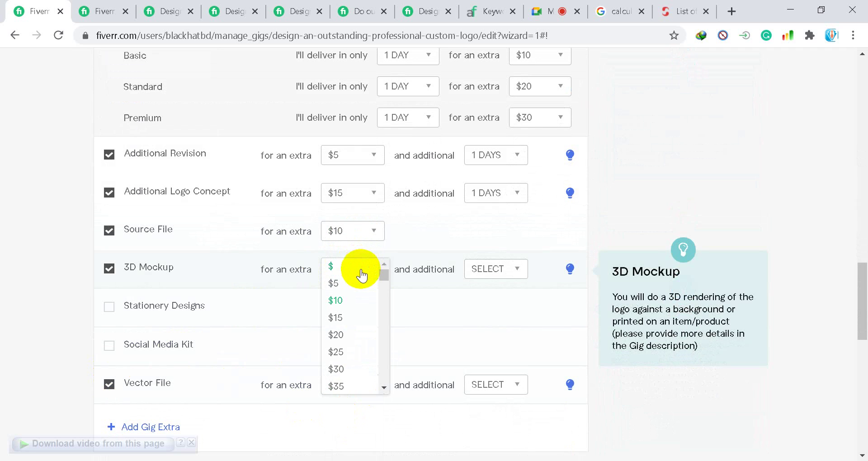
click(339, 284)
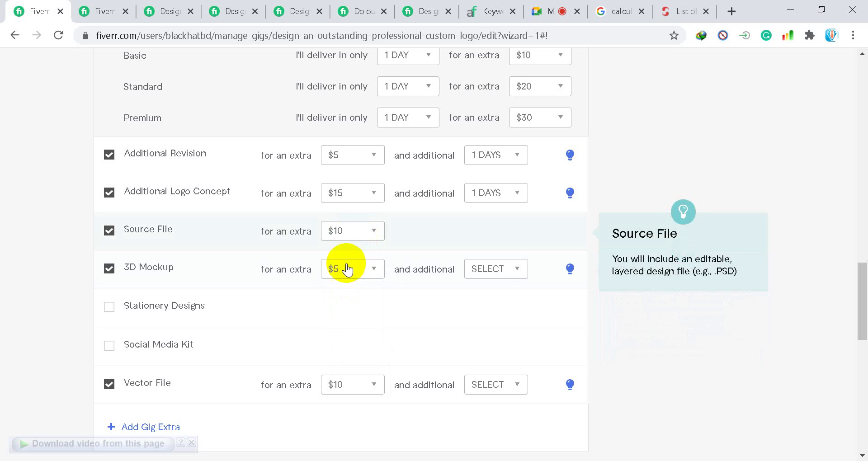
click(361, 394)
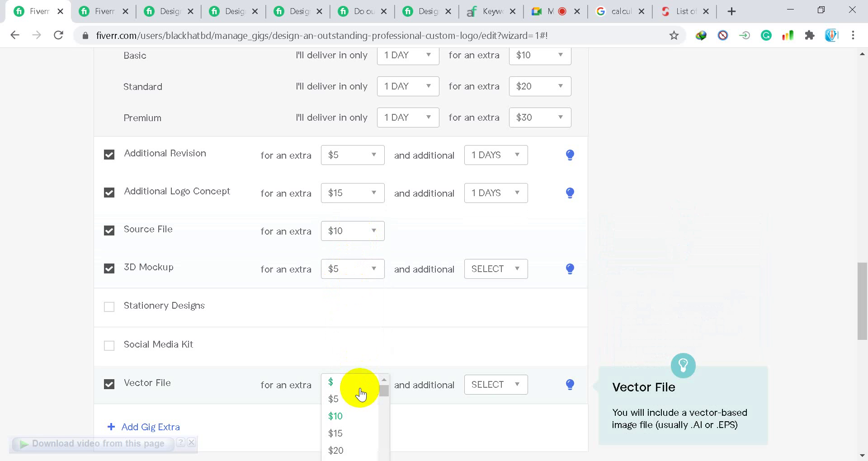
click(343, 432)
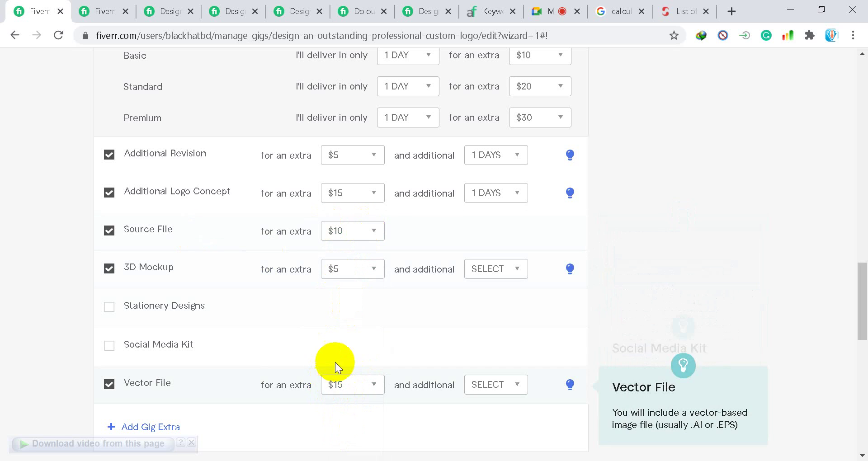
click(487, 380)
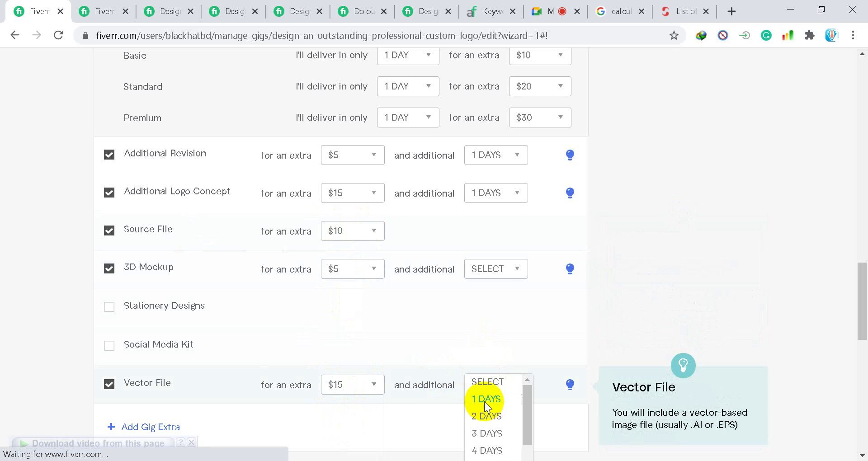
click(493, 281)
click(493, 272)
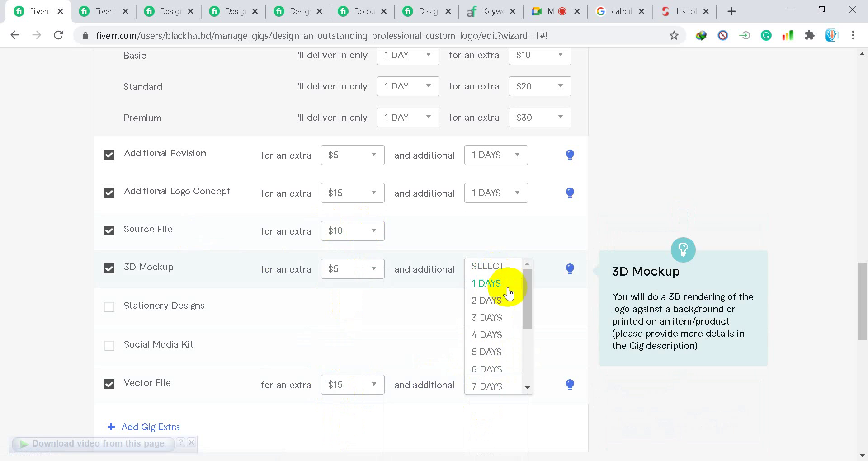
click(495, 289)
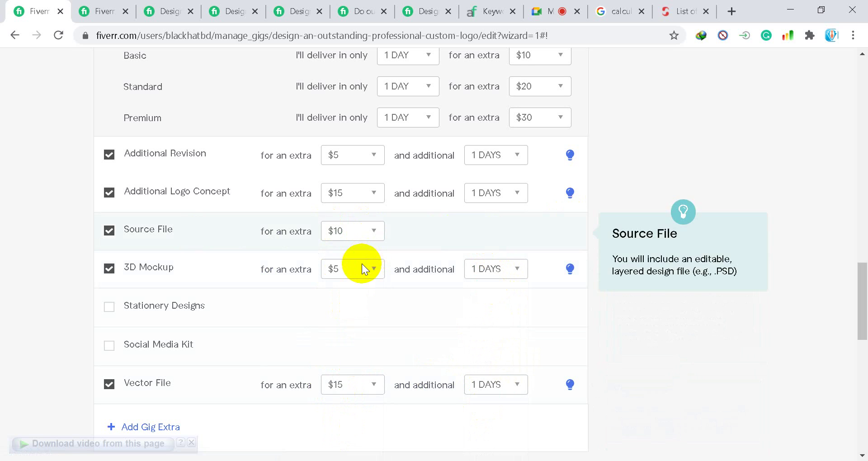
Enable the Stationery Designs and Social Media Kit extras and set the Premium package price to $125
click(112, 309)
click(109, 346)
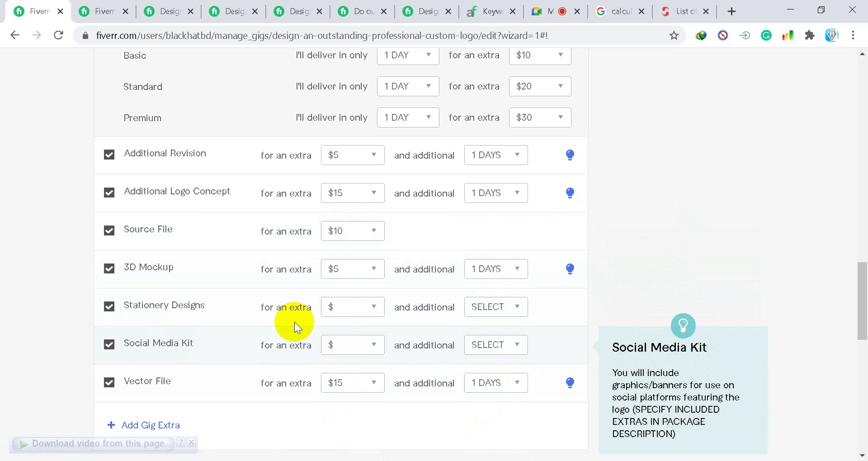
scroll(367, 320, up, 15)
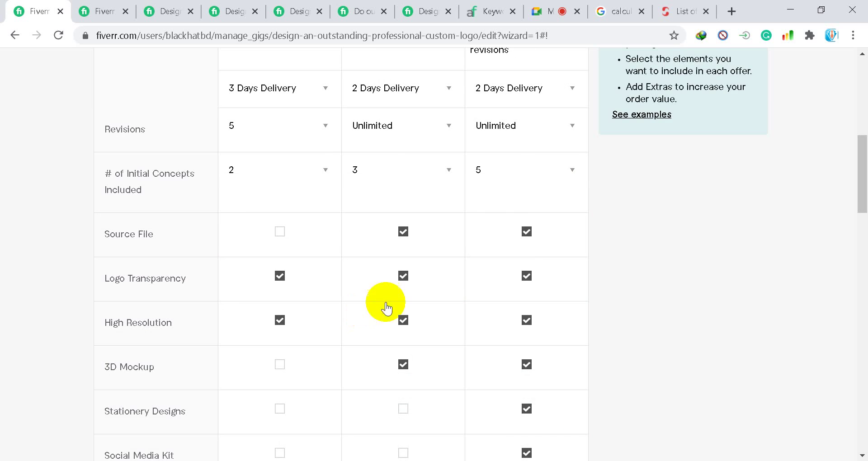
scroll(555, 251, down, 5)
scroll(542, 248, down, 6)
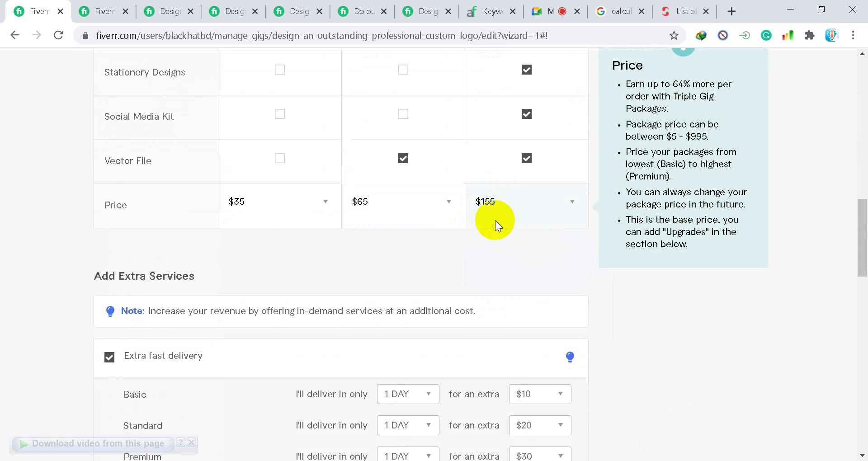
click(522, 211)
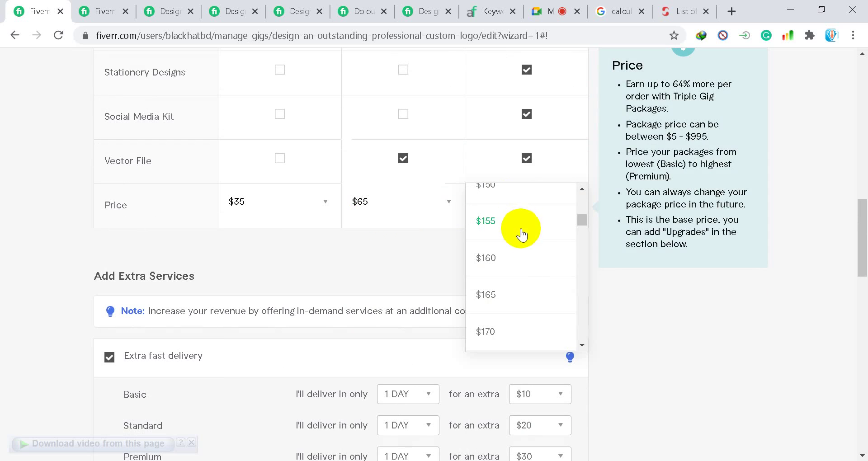
scroll(521, 316, up, 3)
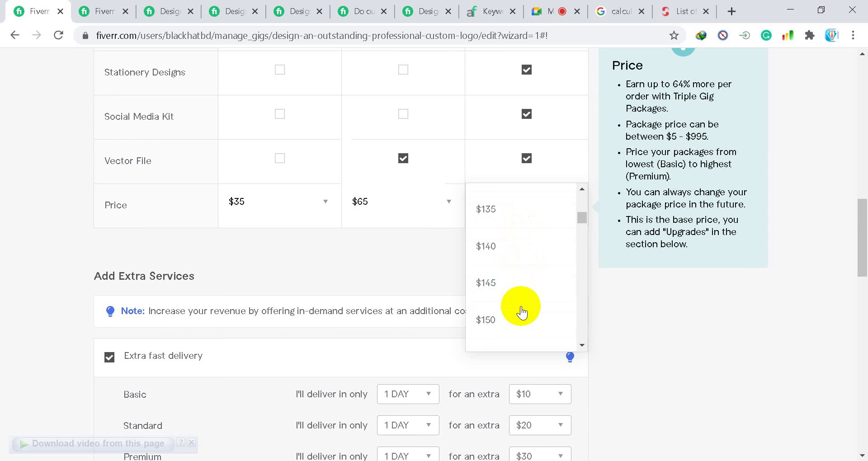
scroll(520, 302, up, 1)
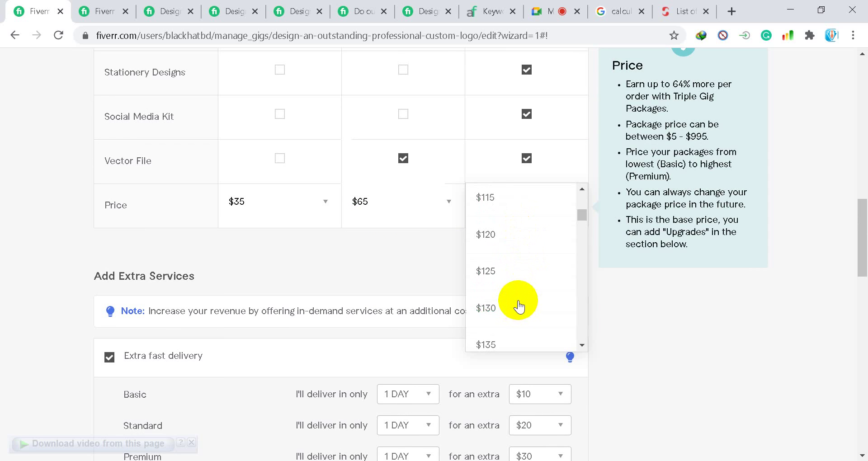
click(505, 280)
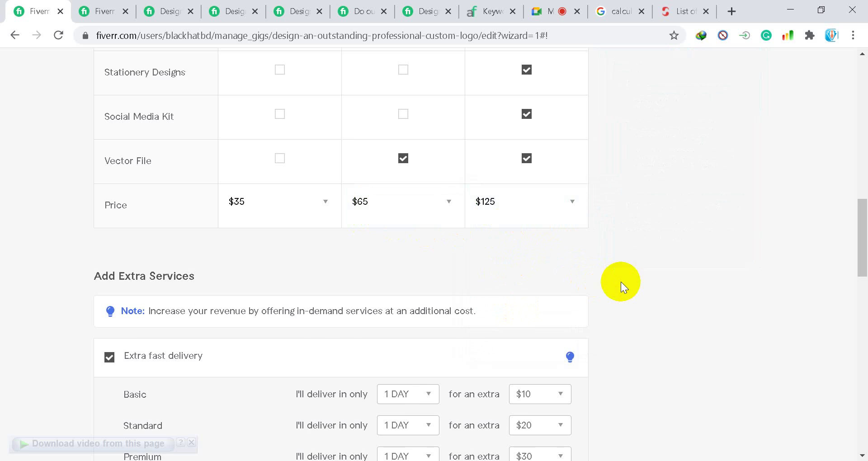
Price the Stationery Designs and Social Media Kit extras at $30 each, with 1 additional day for both
scroll(620, 283, down, 9)
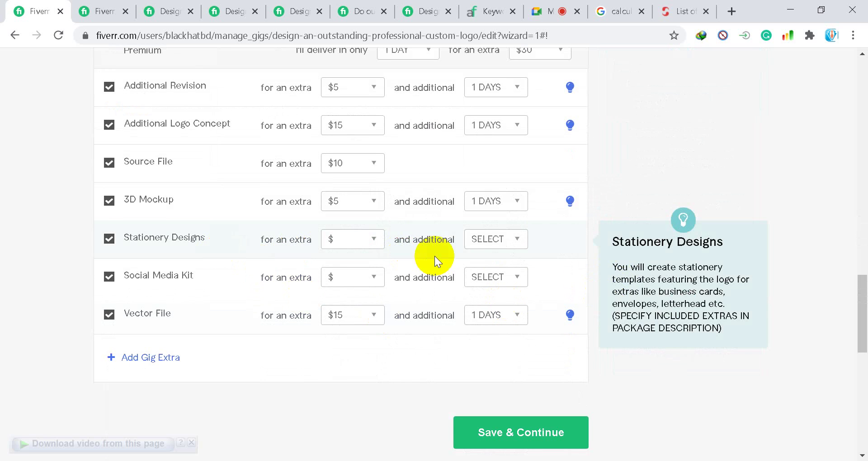
click(354, 241)
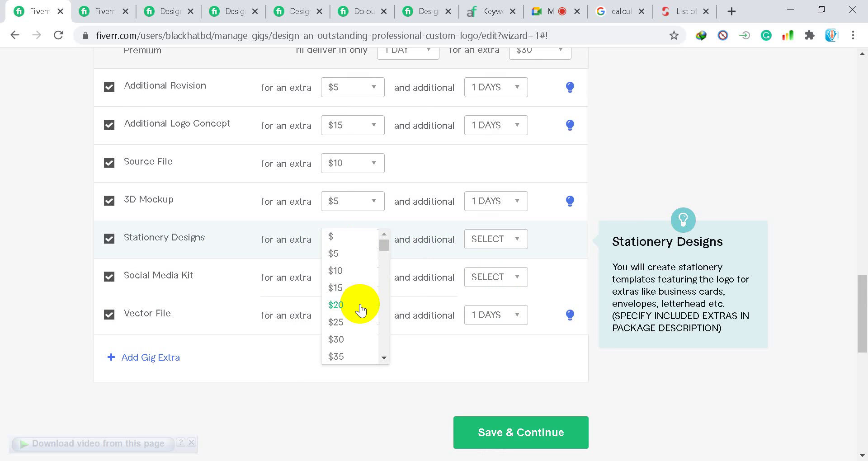
scroll(360, 310, down, 2)
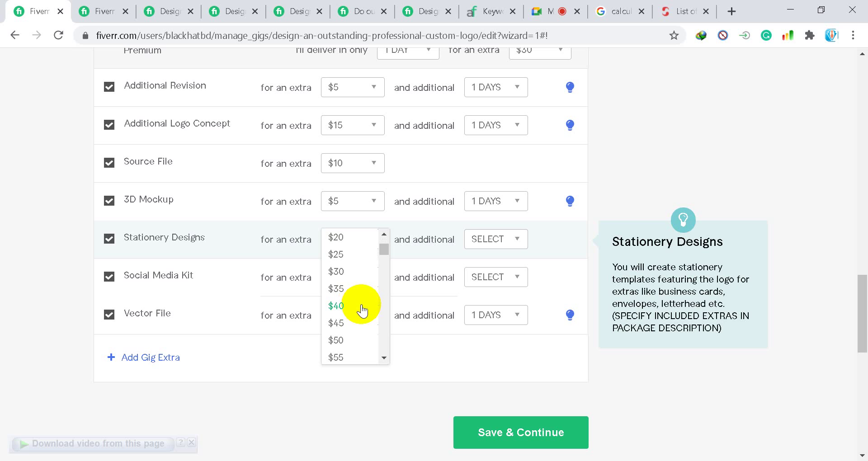
click(336, 272)
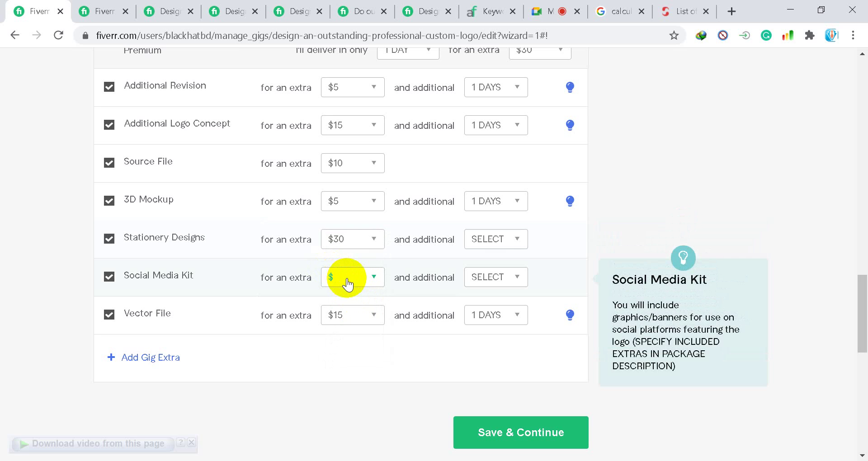
click(347, 284)
click(349, 377)
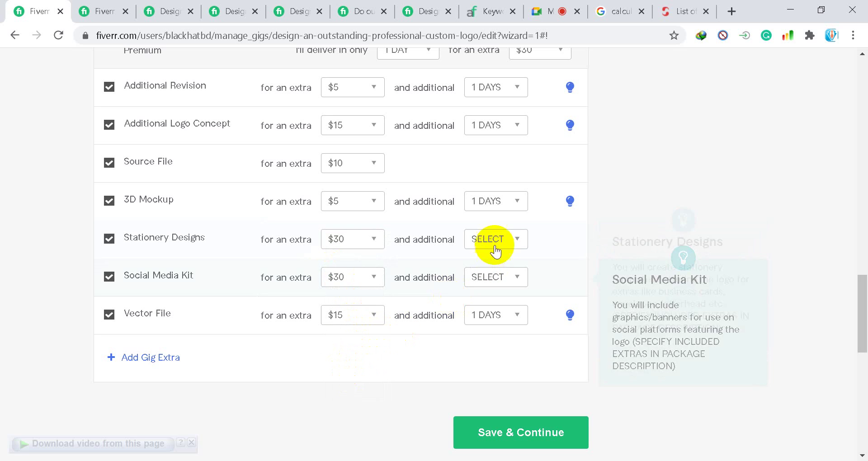
click(494, 240)
click(490, 254)
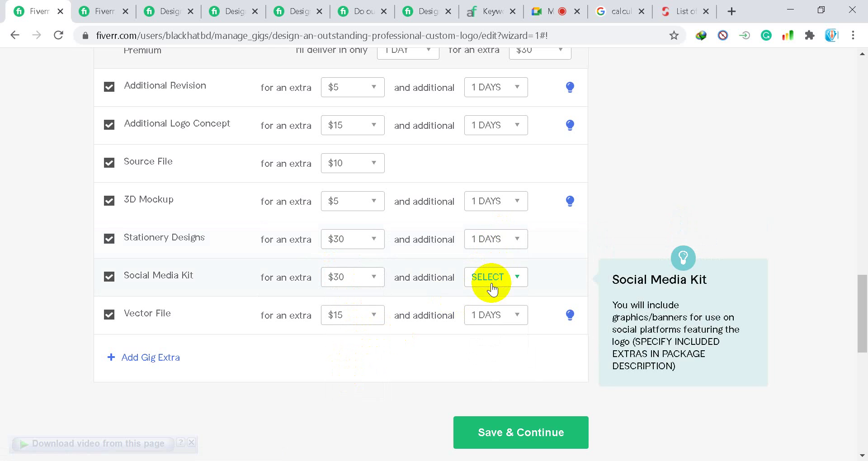
click(491, 278)
click(548, 246)
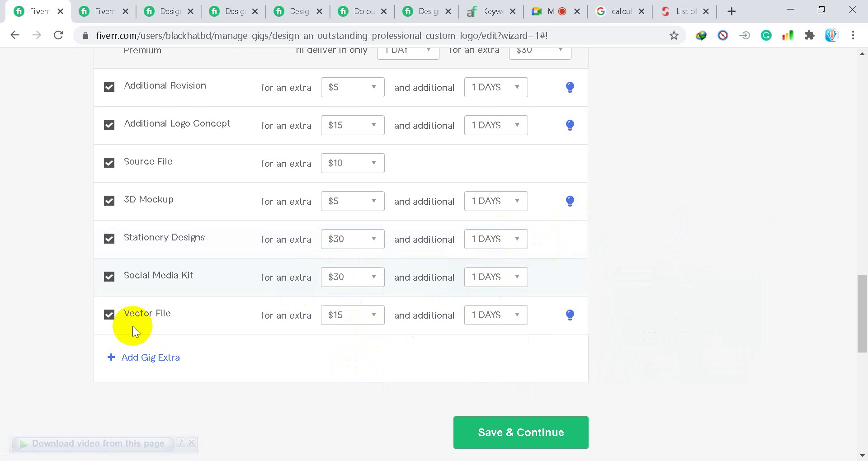
Review the completed extra services and the Basic, Standard and Premium package details on the Scope & Pricing page
scroll(204, 332, down, 3)
scroll(175, 330, up, 6)
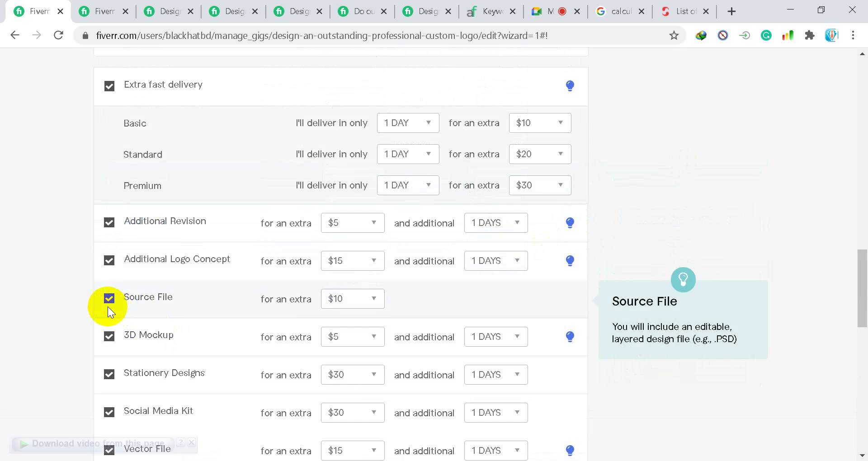
scroll(107, 307, up, 15)
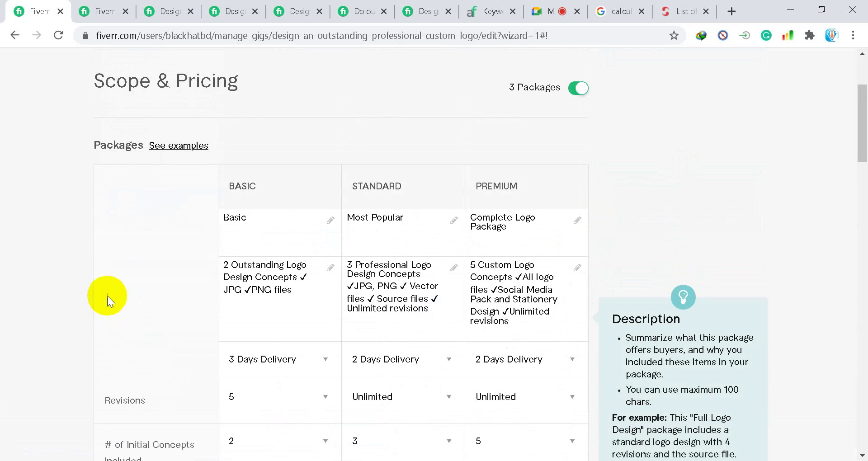
scroll(165, 271, down, 15)
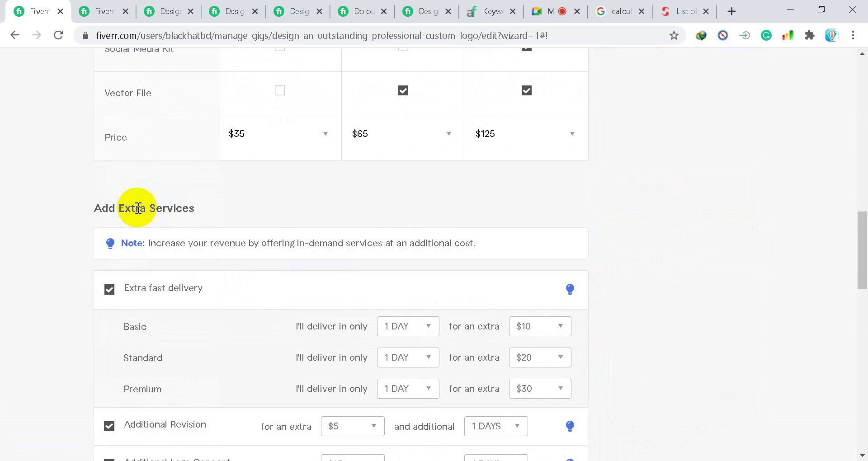
scroll(138, 208, up, 15)
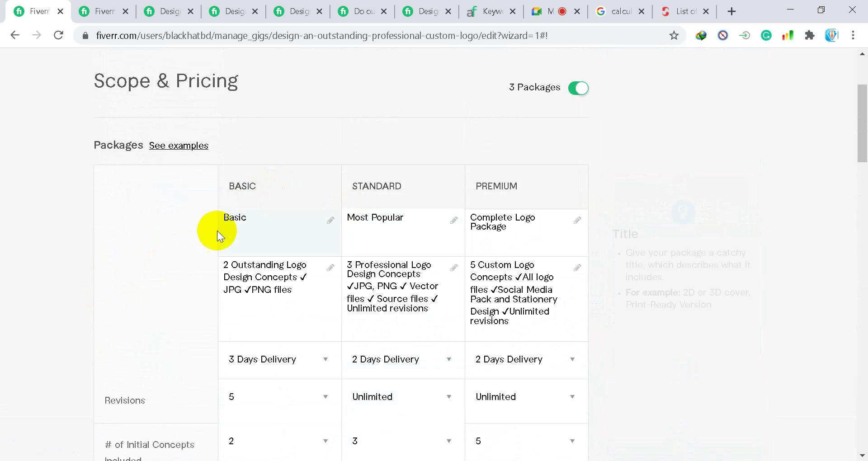
scroll(538, 303, down, 2)
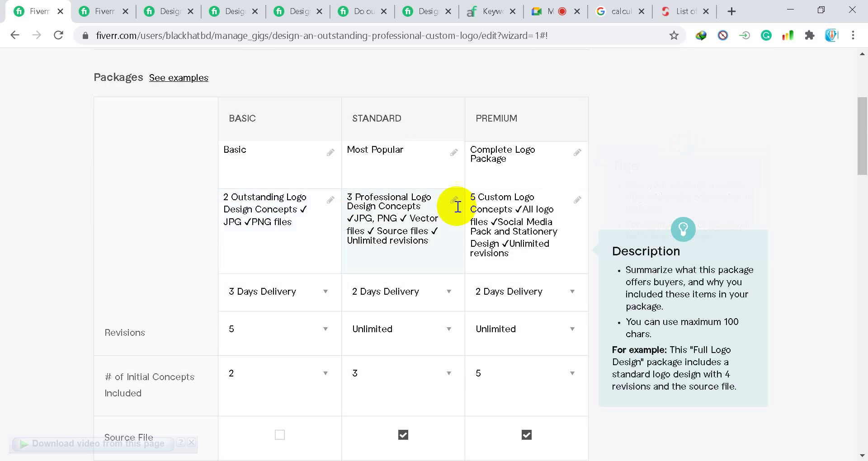
Examine how the Basic, Standard and Premium package inclusions and prices compare with the extra services, especially Stationery Designs and Social Media Kit
scroll(459, 239, down, 3)
scroll(330, 291, down, 5)
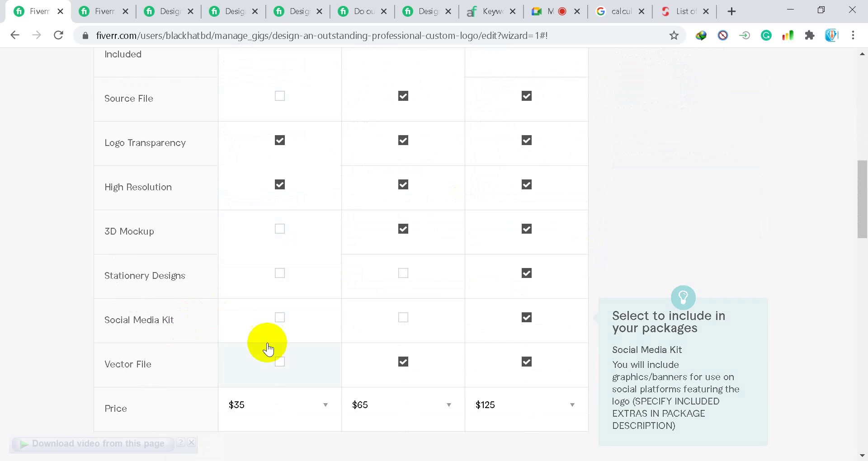
scroll(529, 376, down, 6)
scroll(452, 254, down, 4)
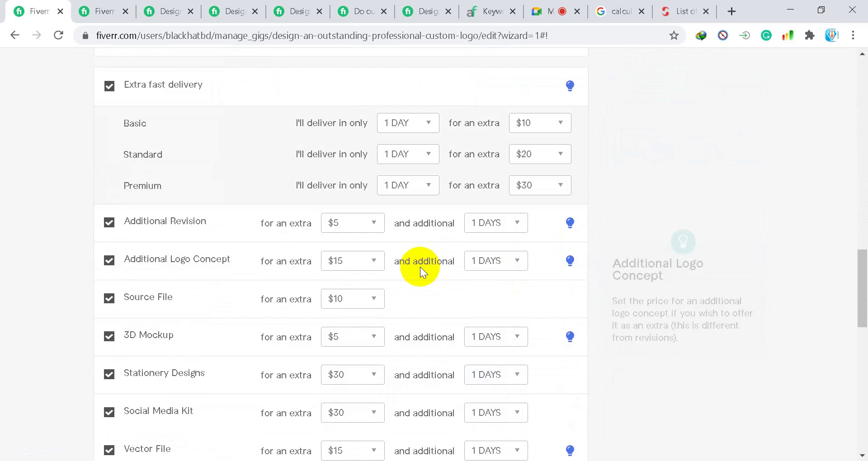
scroll(420, 267, up, 6)
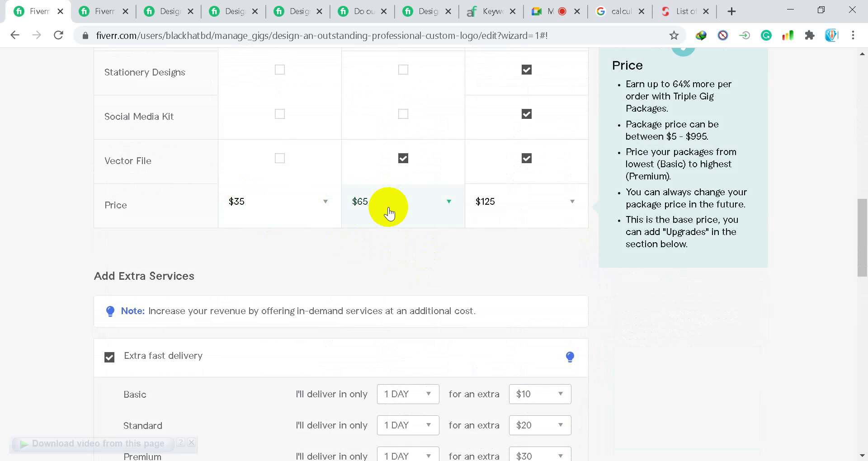
scroll(316, 217, up, 6)
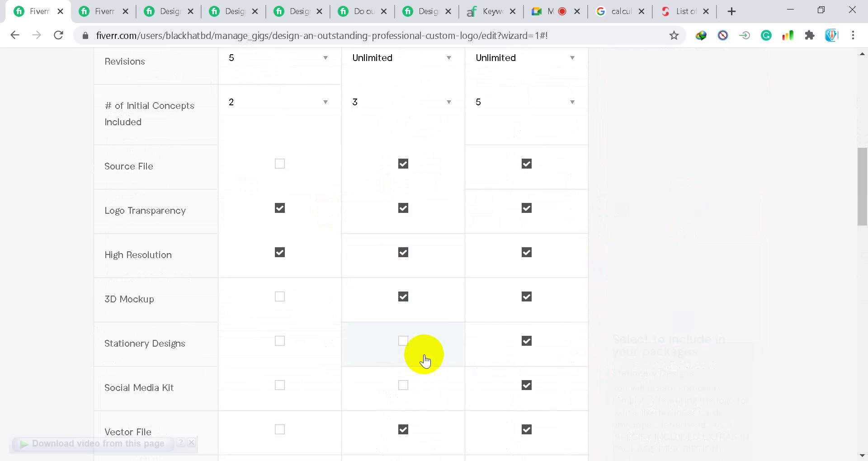
scroll(402, 293, down, 5)
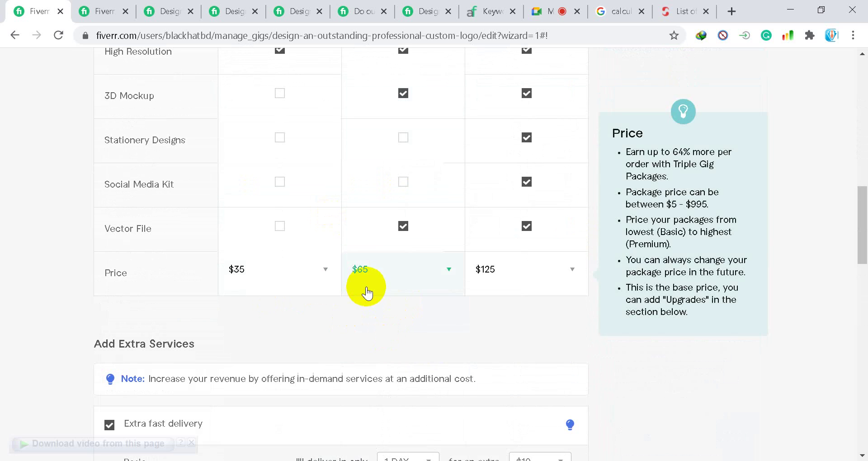
scroll(344, 288, down, 5)
scroll(327, 289, down, 6)
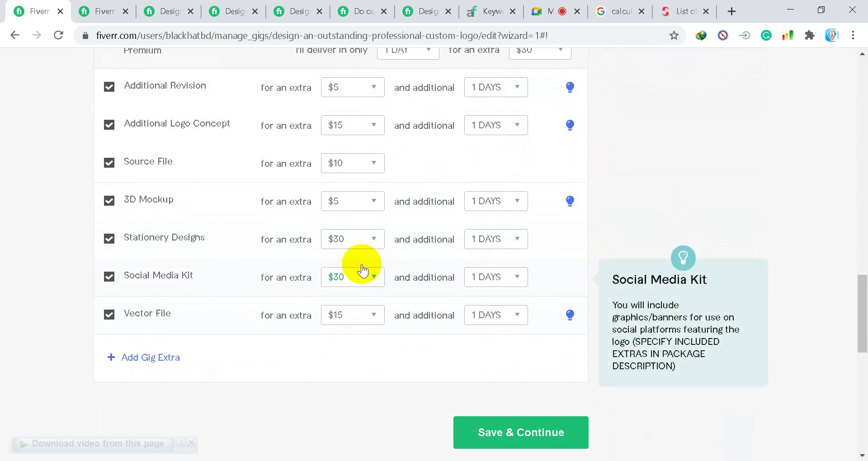
scroll(294, 244, up, 10)
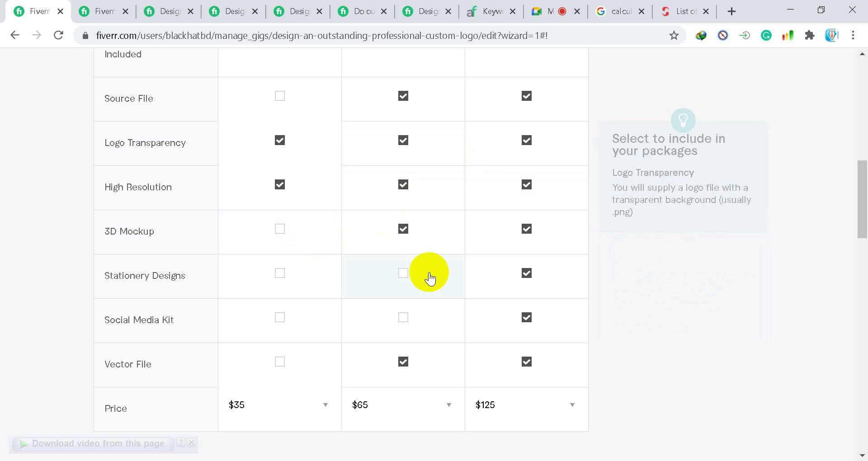
scroll(436, 324, down, 1)
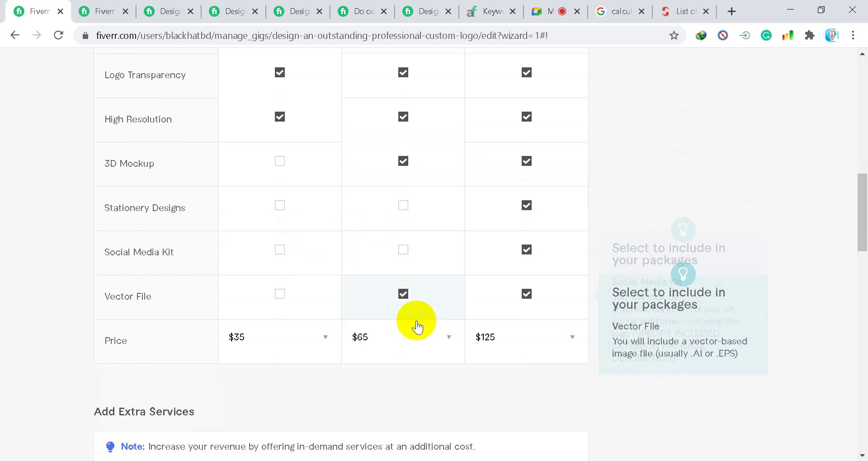
scroll(364, 330, down, 8)
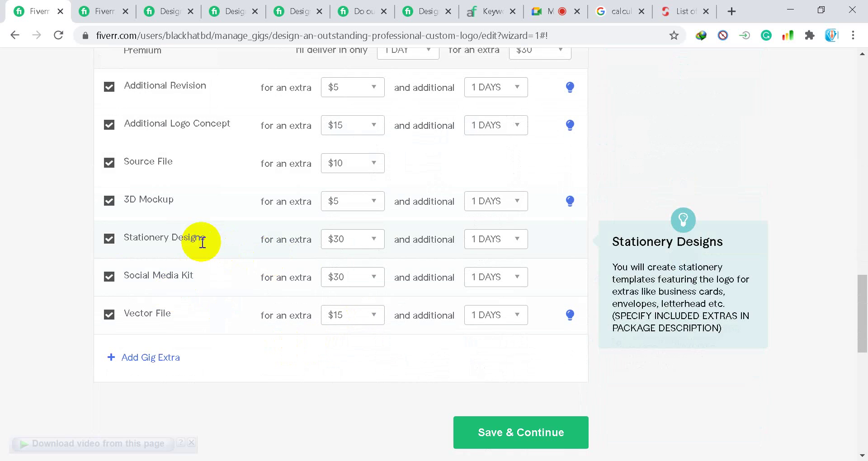
scroll(254, 186, up, 10)
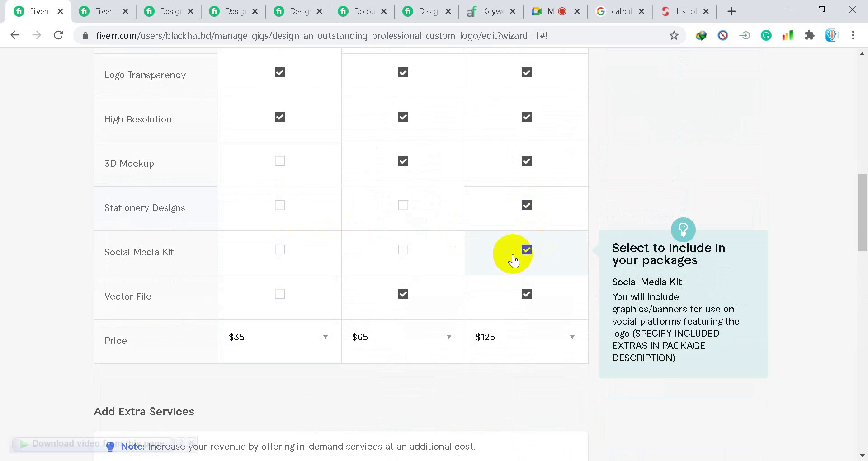
scroll(359, 276, down, 11)
scroll(401, 232, down, 6)
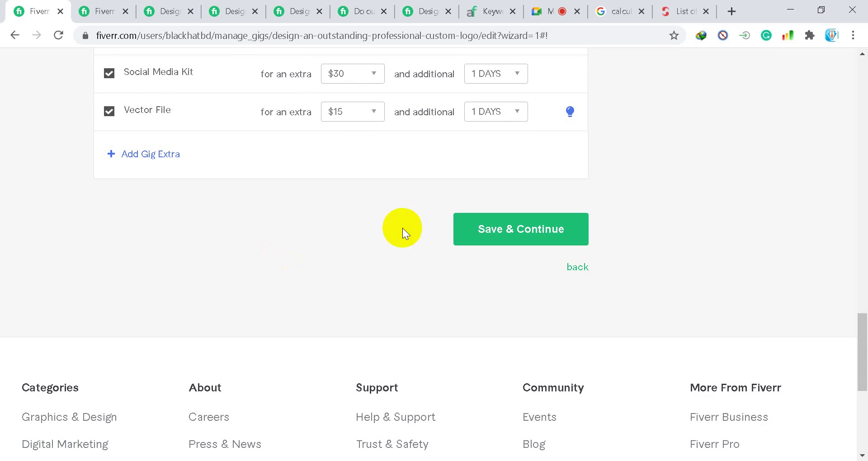
scroll(401, 199, up, 13)
scroll(375, 203, up, 6)
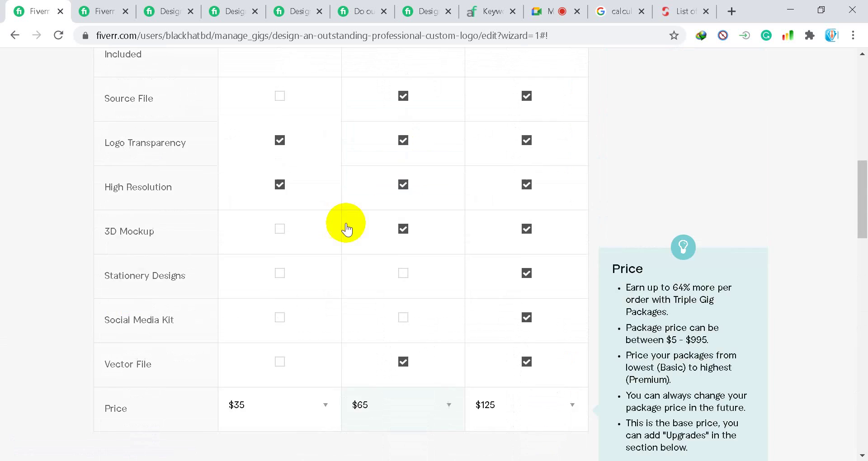
Switch to the Google Meet call and admit the people waiting to join
click(542, 13)
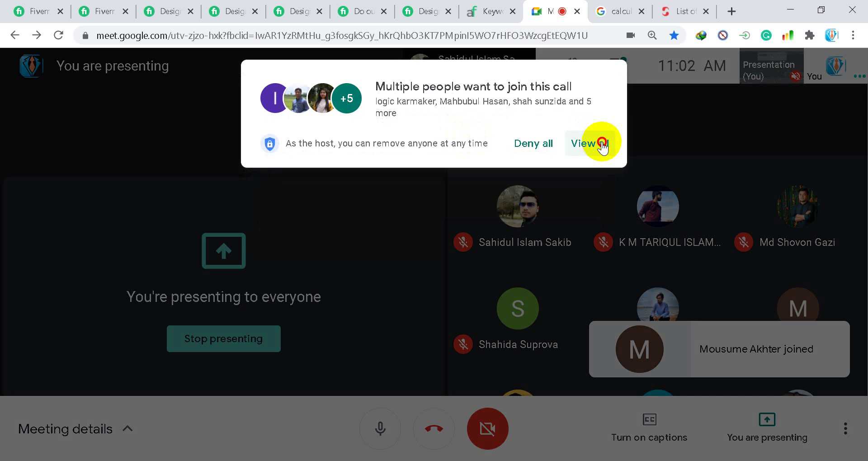
click(590, 143)
click(592, 151)
click(591, 151)
click(587, 407)
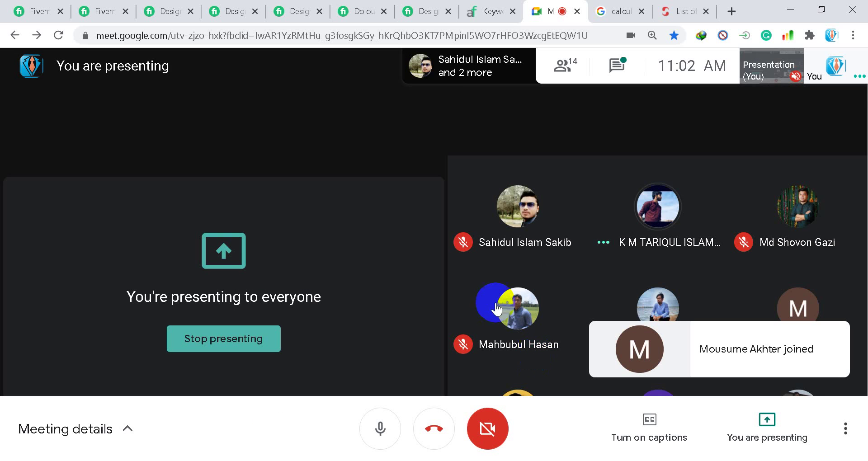
Return to the Fiverr gig editor, save the Scope & Pricing page and continue to Description & FAQ
click(32, 5)
scroll(637, 213, down, 15)
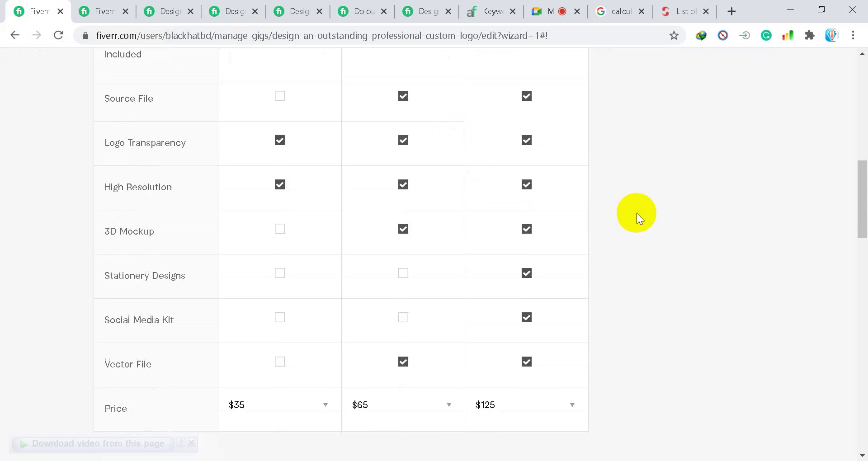
click(526, 309)
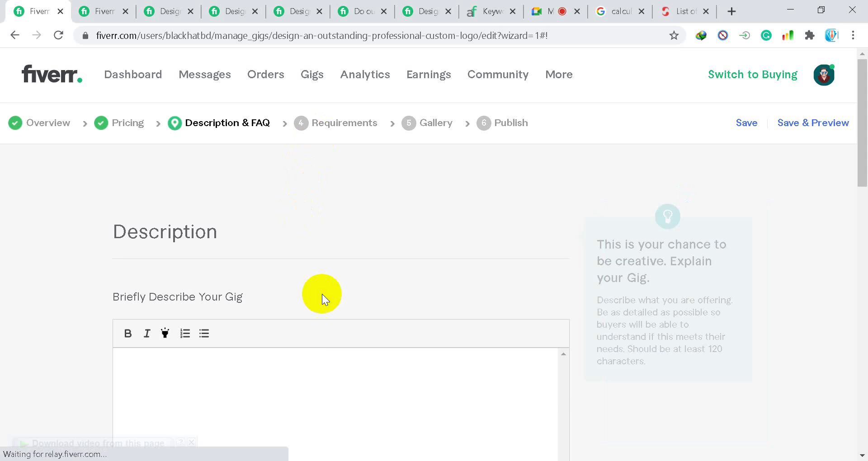
scroll(271, 291, down, 5)
scroll(217, 215, up, 5)
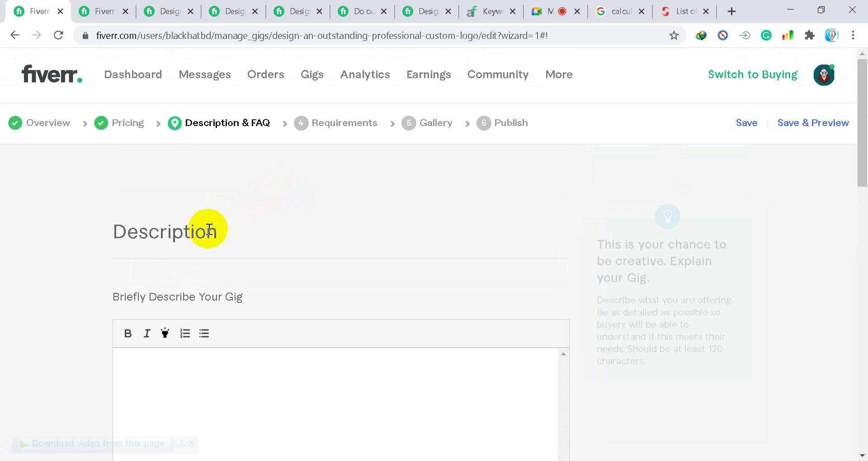
drag(116, 233, 207, 241)
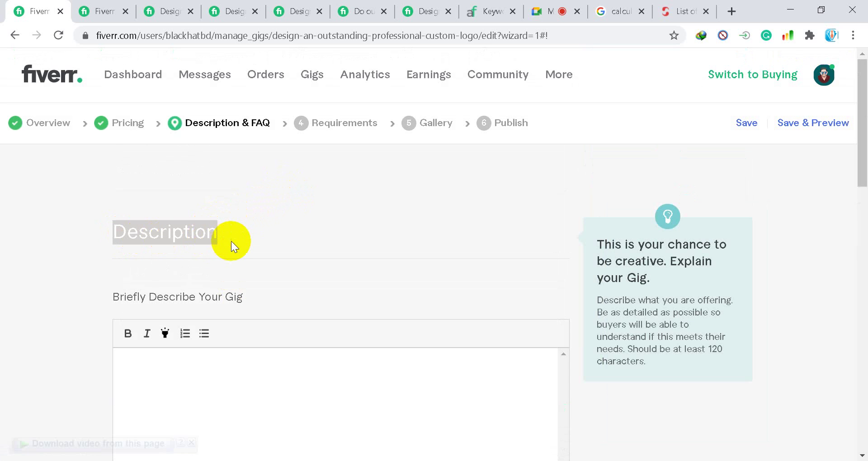
click(221, 213)
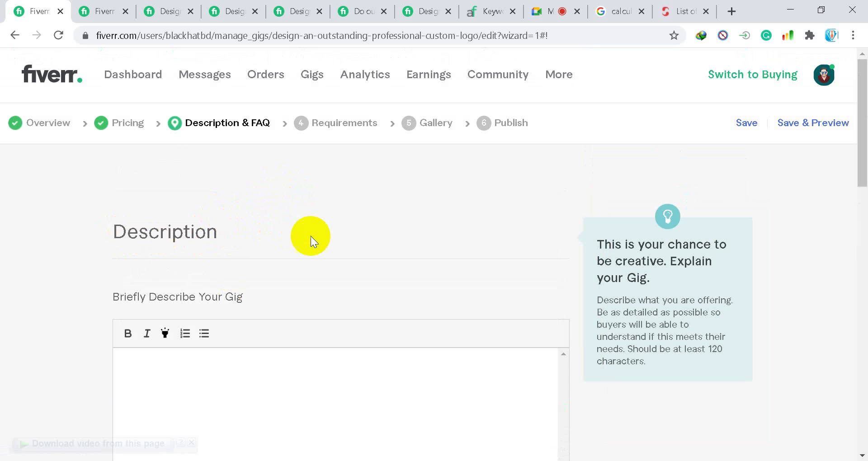